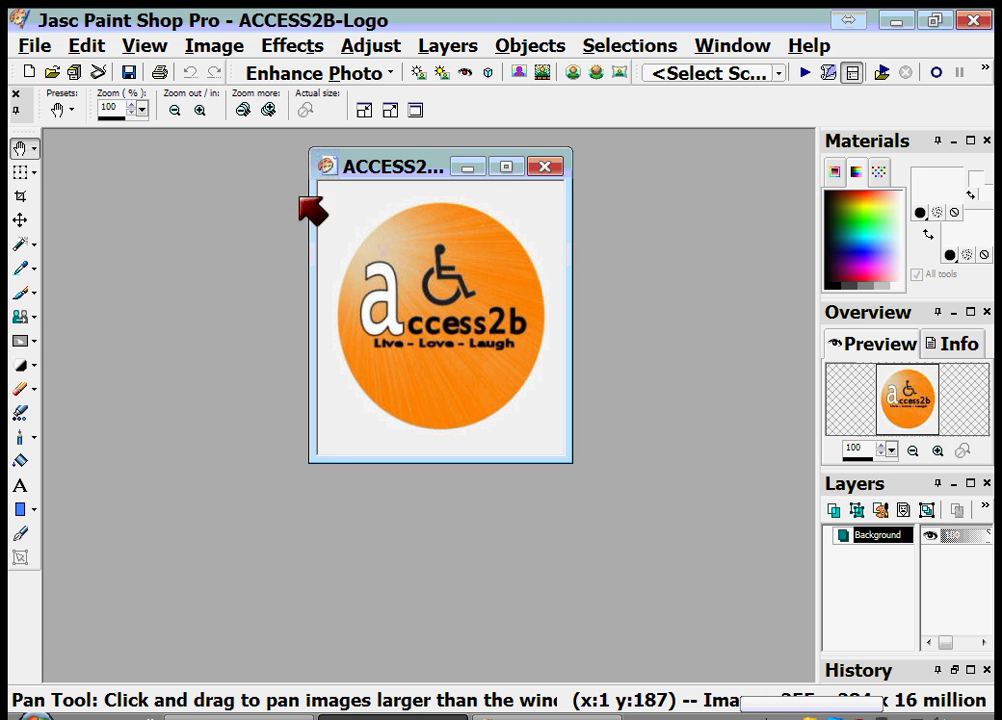
Step: Close the open logo image and create a new 400 × 400 pixel image with a raster background
{"action": "left_click", "coordinate": [541, 167]}
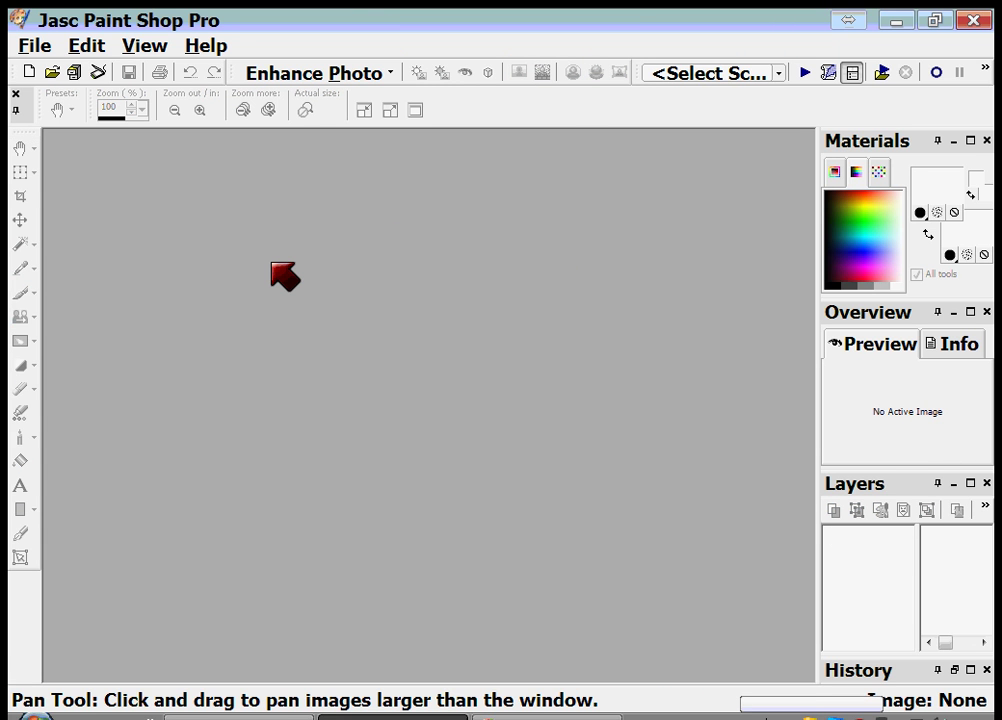
{"action": "left_click", "coordinate": [42, 46]}
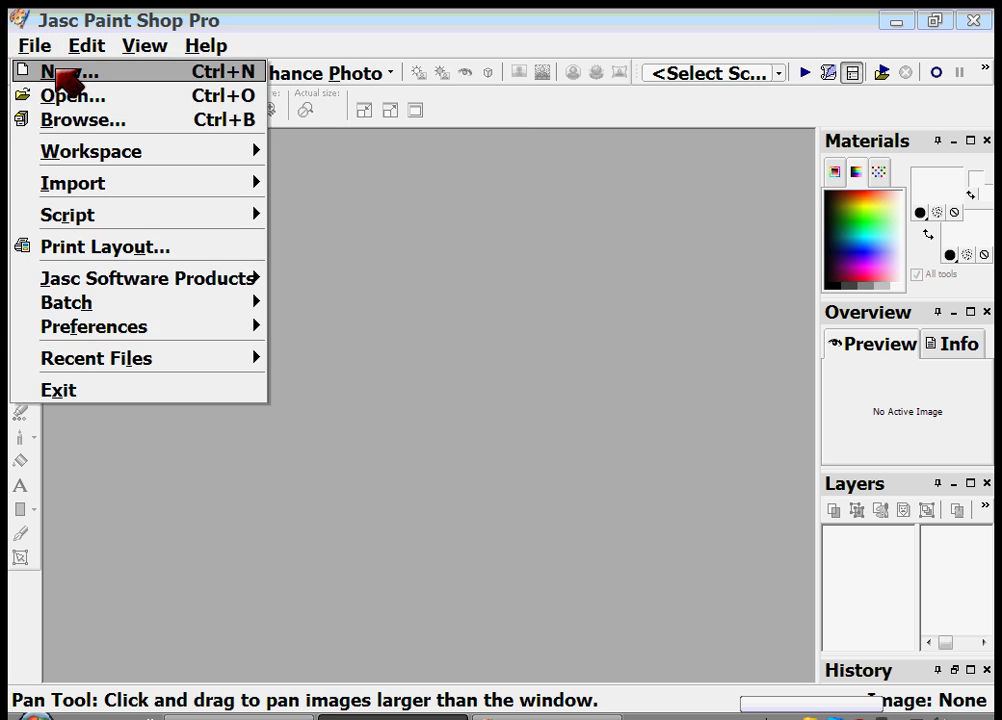
{"action": "left_click", "coordinate": [62, 71]}
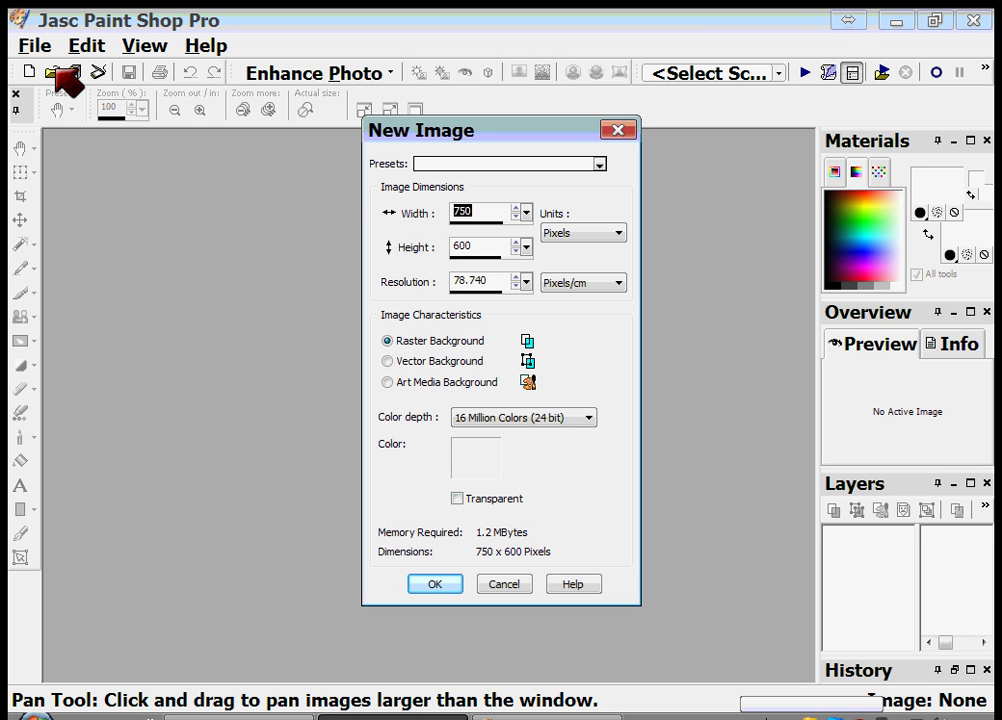
{"action": "type", "text": "400"}
{"action": "key", "text": "Tab"}
{"action": "type", "text": "400"}
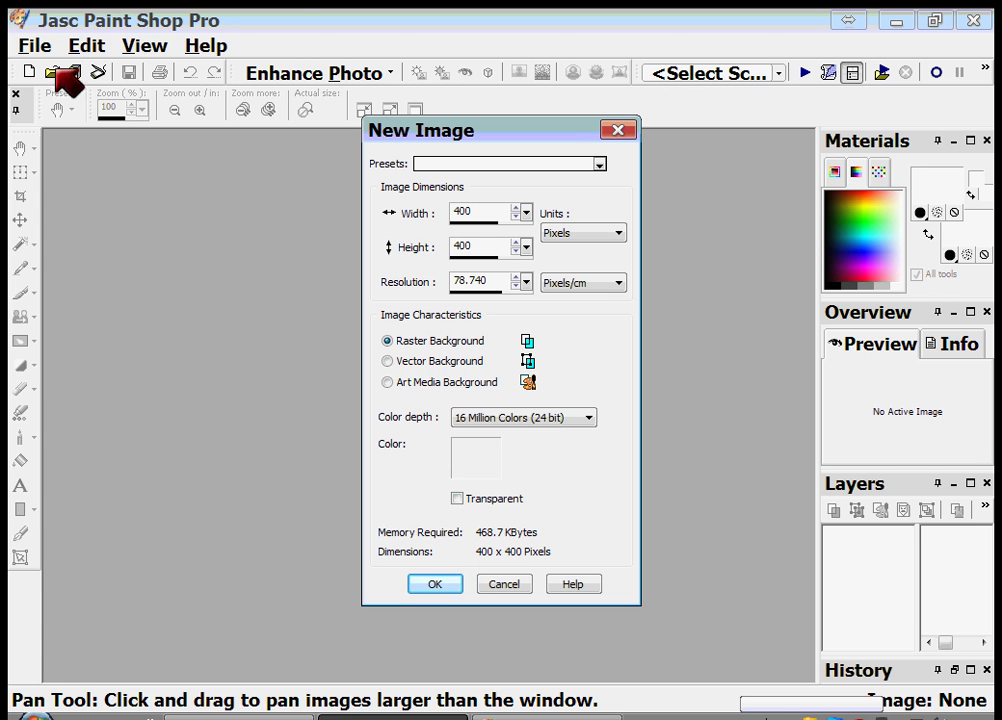
{"action": "key", "text": "Return"}
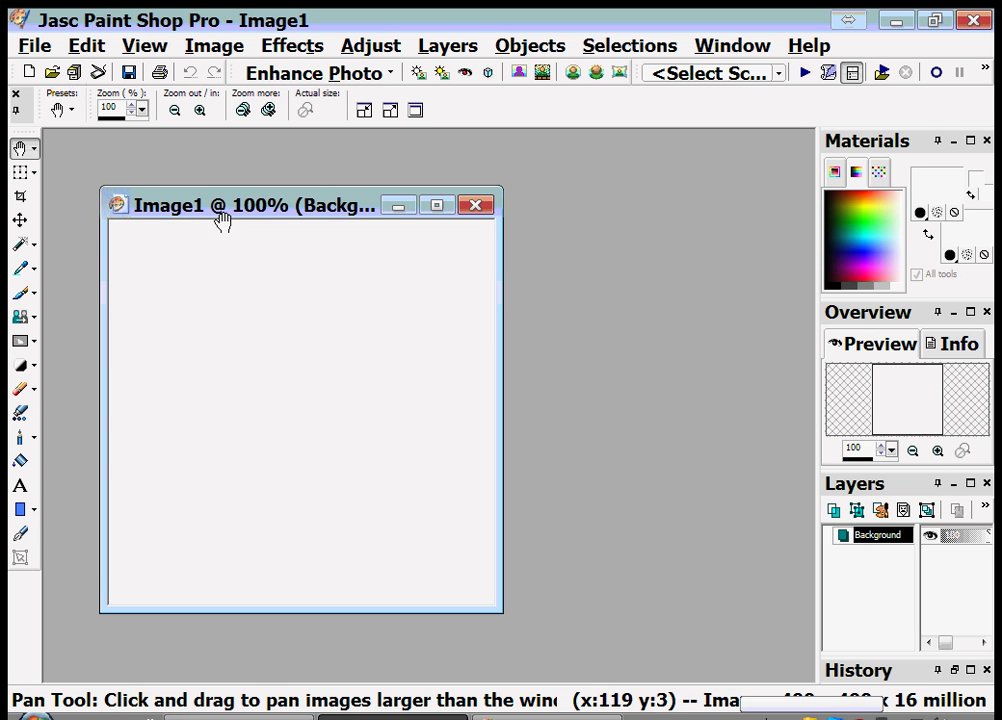
{"action": "left_click_drag", "start_coordinate": [245, 210], "coordinate": [373, 172]}
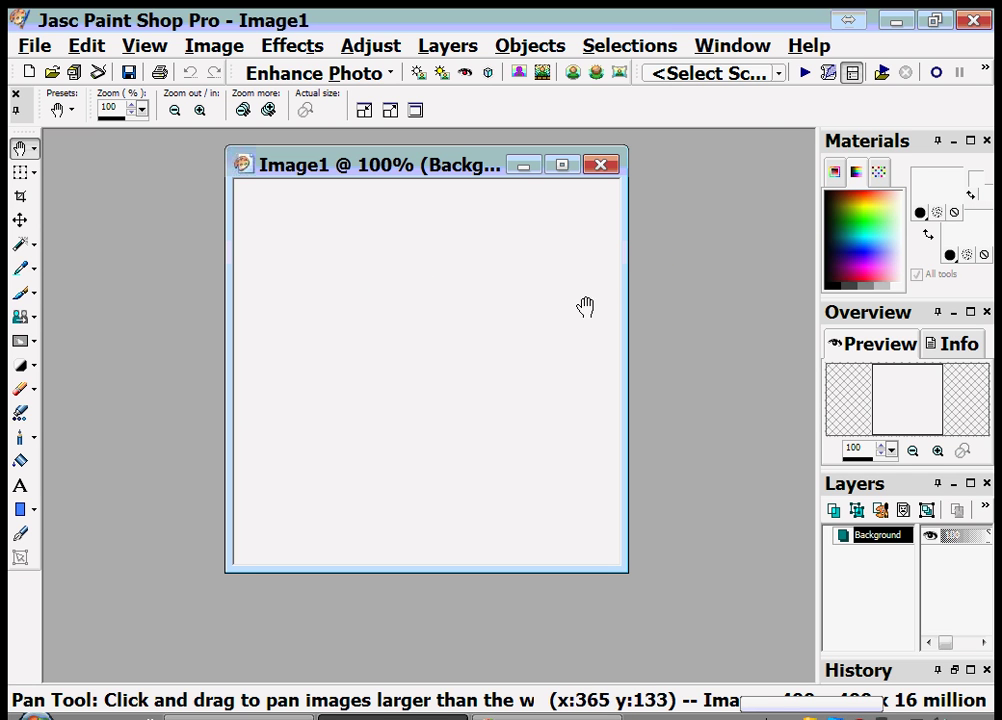
Step: Draw a large vector ellipse nearly filling the canvas, radii about 166 by 175 pixels, with orange as both foreground and background colour
{"action": "right_click", "coordinate": [872, 196]}
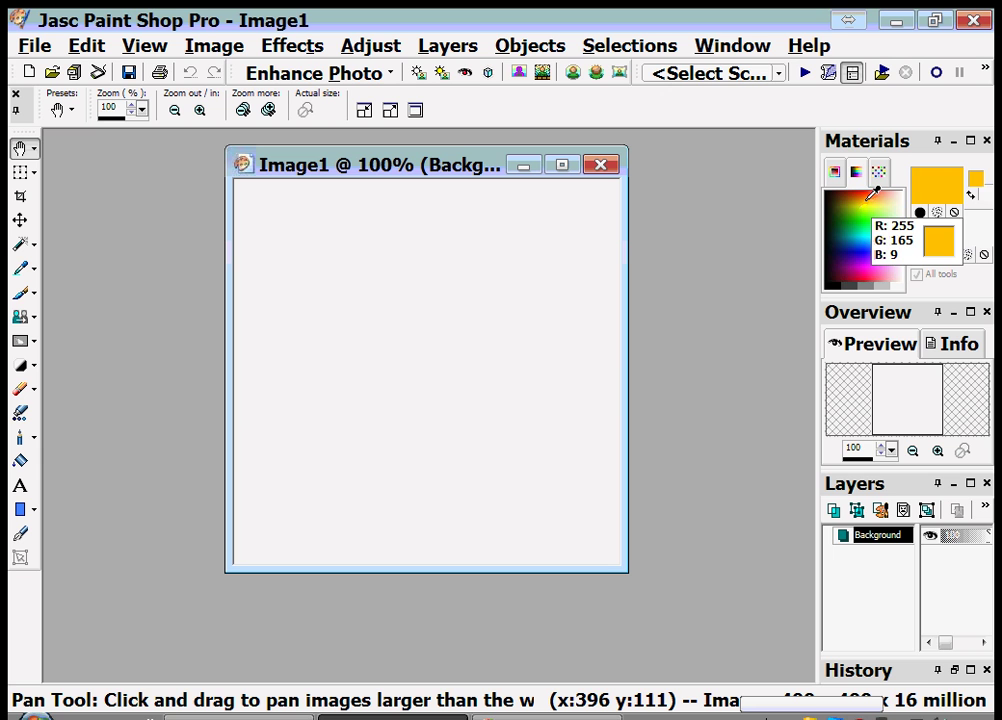
{"action": "left_click", "coordinate": [872, 196]}
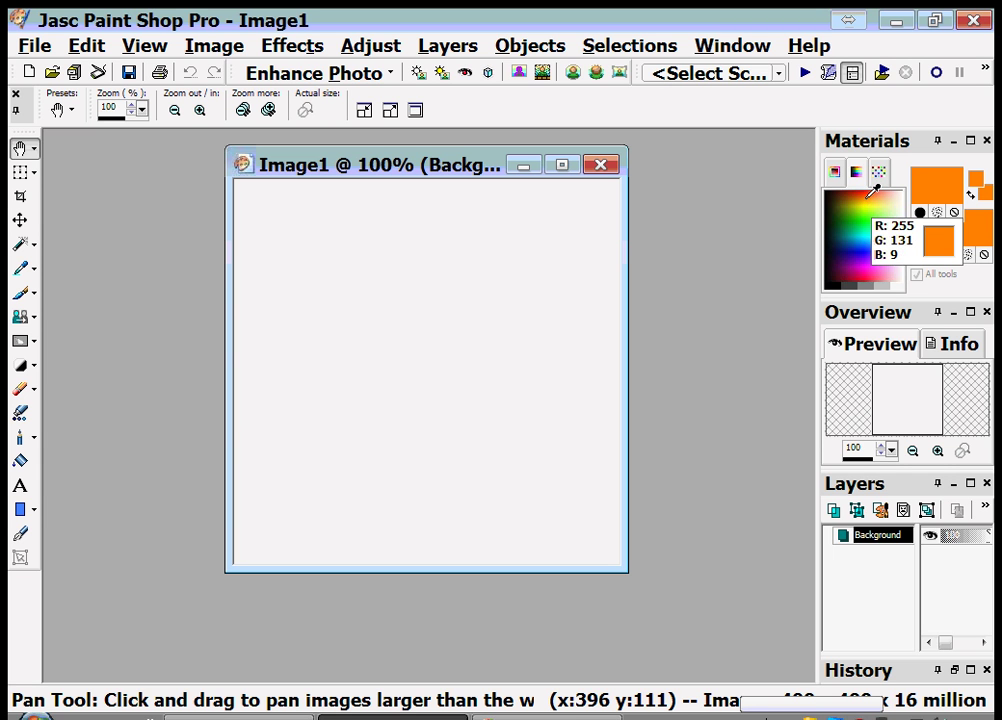
{"action": "right_click", "coordinate": [874, 192]}
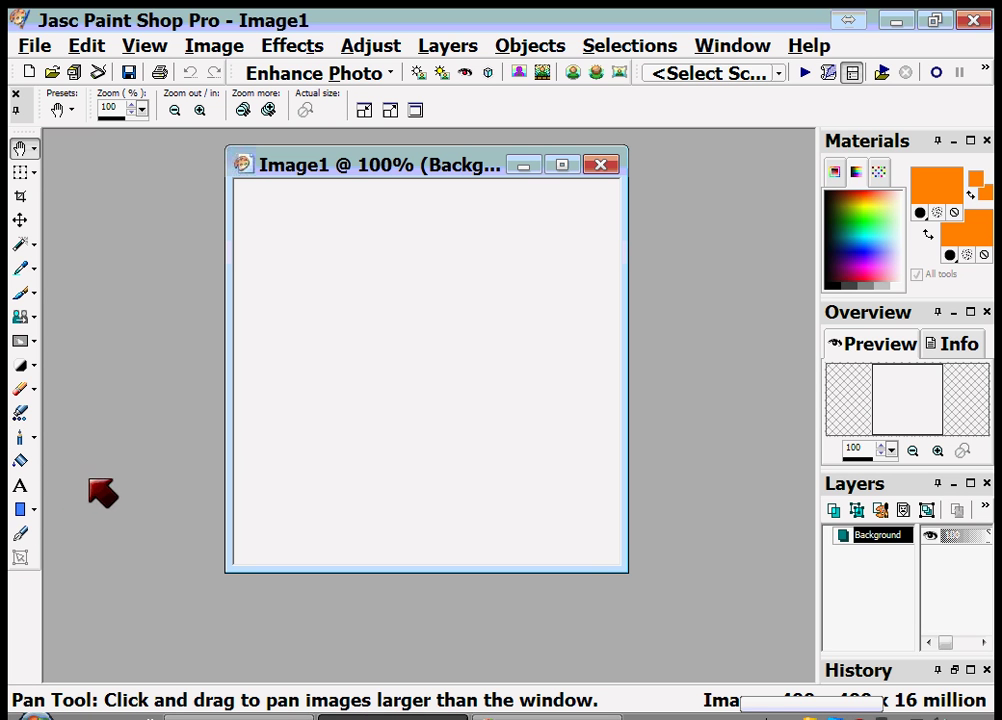
{"action": "left_click", "coordinate": [24, 511]}
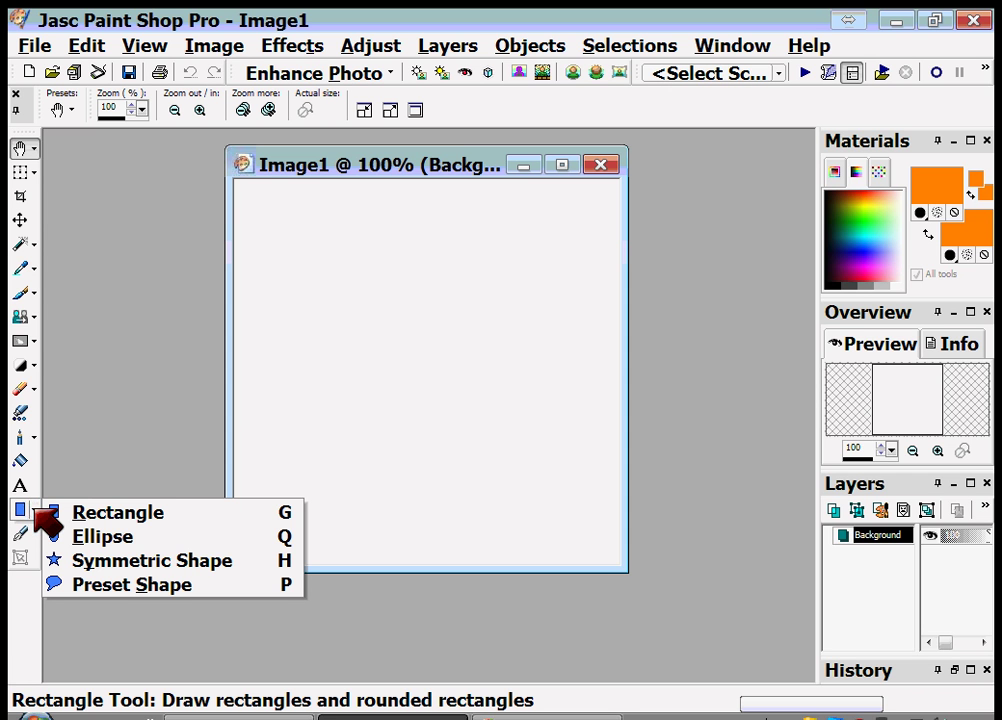
{"action": "left_click", "coordinate": [98, 540]}
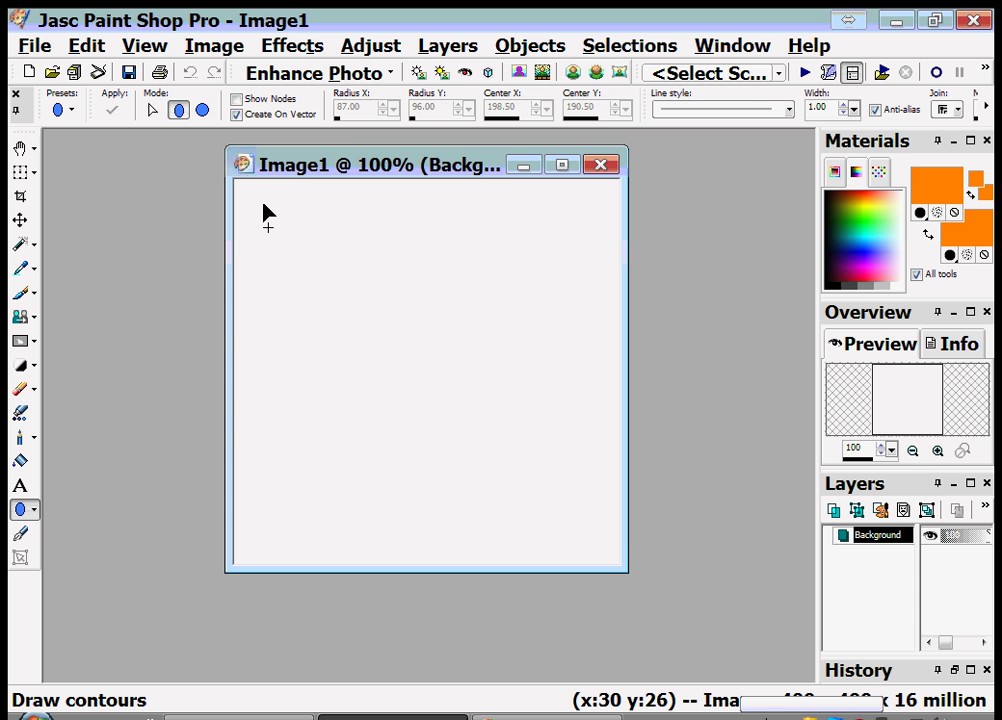
{"action": "left_click_drag", "start_coordinate": [263, 205], "coordinate": [583, 541]}
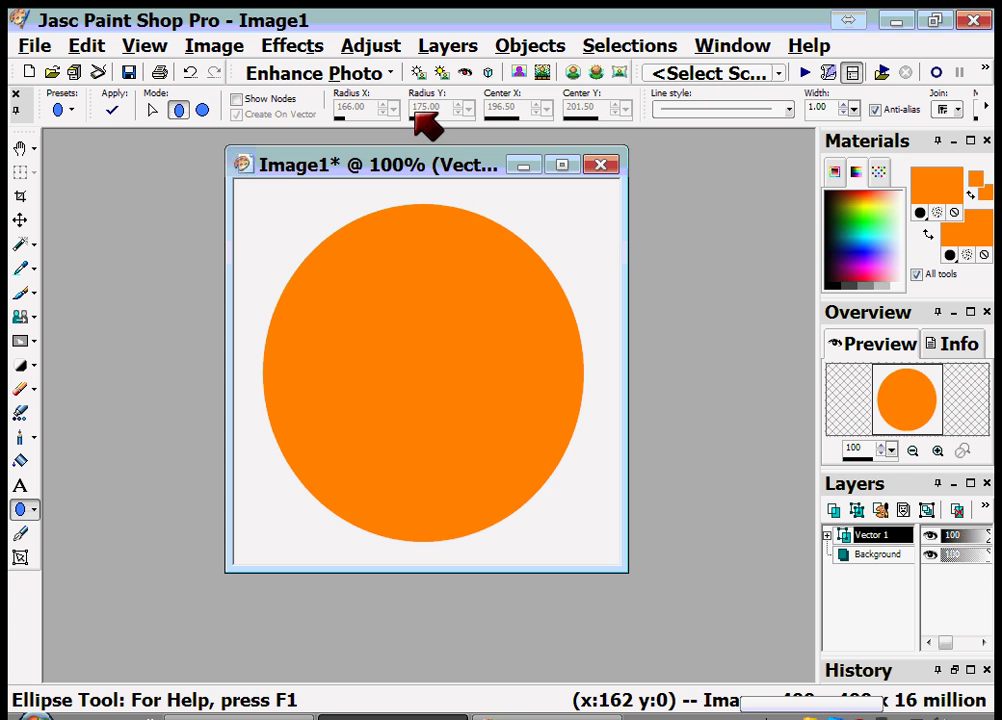
Step: Apply the Sunburst effect to the orange ellipse with a ray density of 95, allowing its layer to be converted to raster
{"action": "left_click", "coordinate": [292, 47]}
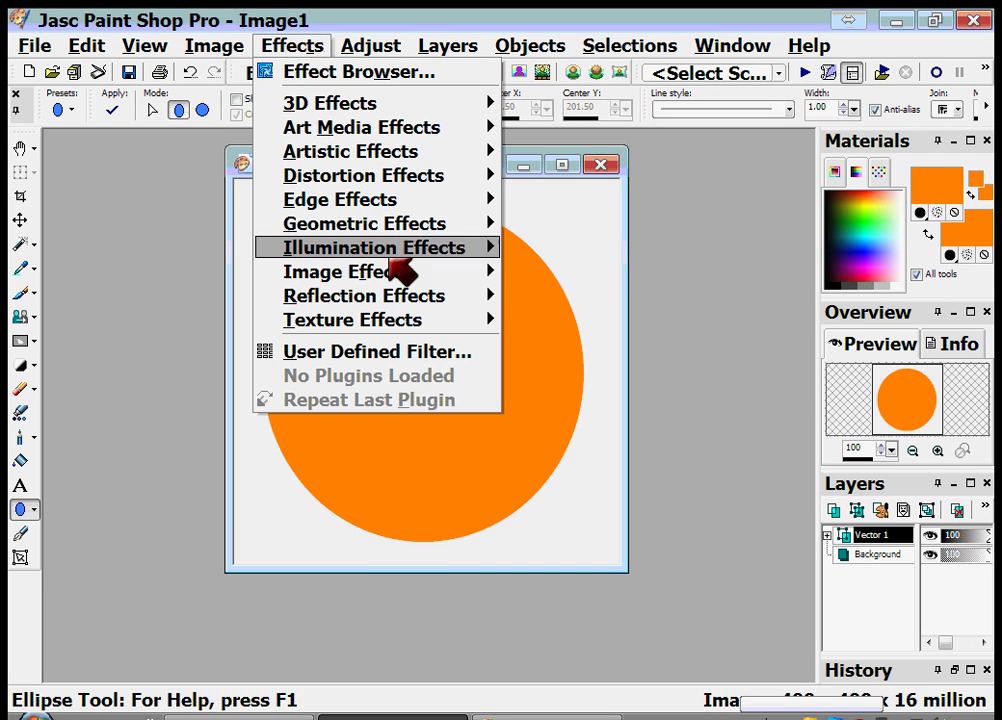
{"action": "mouse_move", "coordinate": [411, 257]}
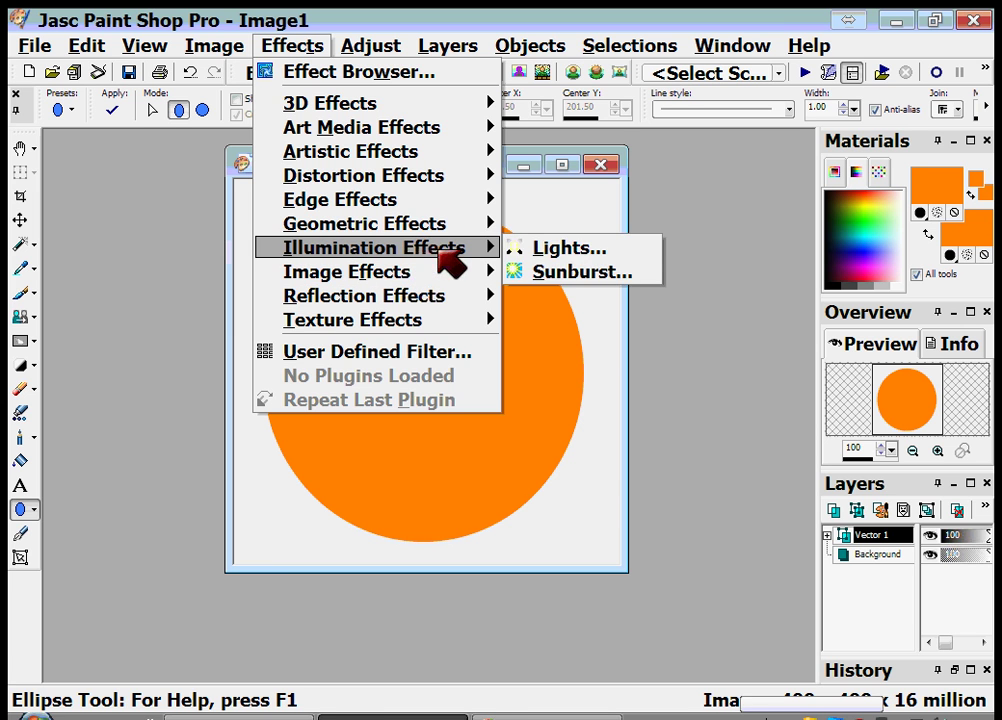
{"action": "left_click", "coordinate": [575, 272]}
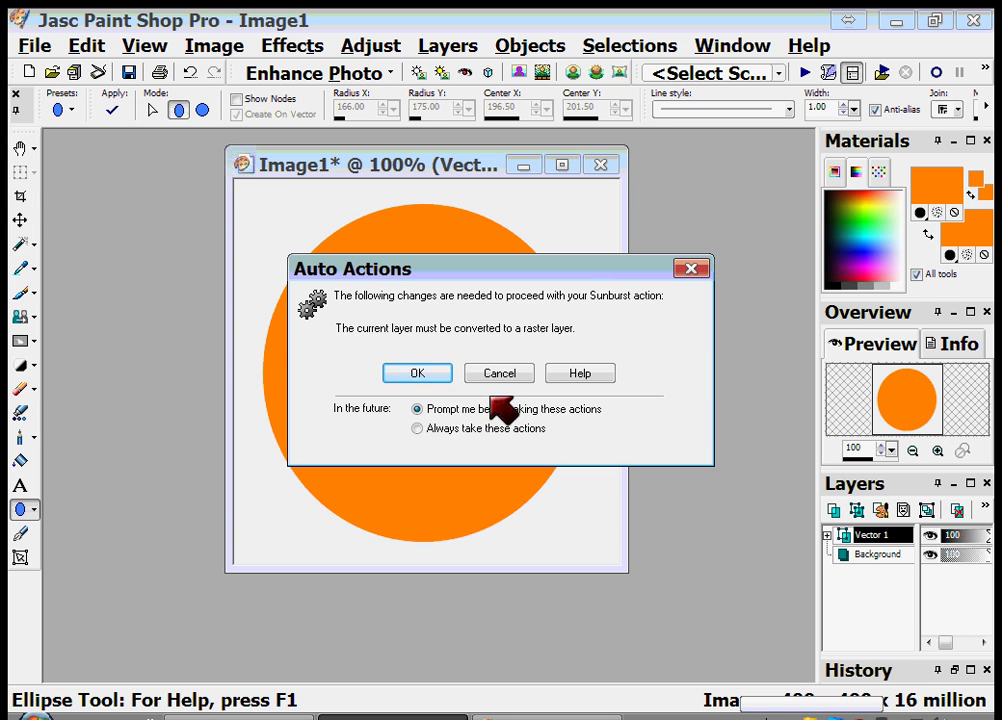
{"action": "left_click", "coordinate": [418, 373]}
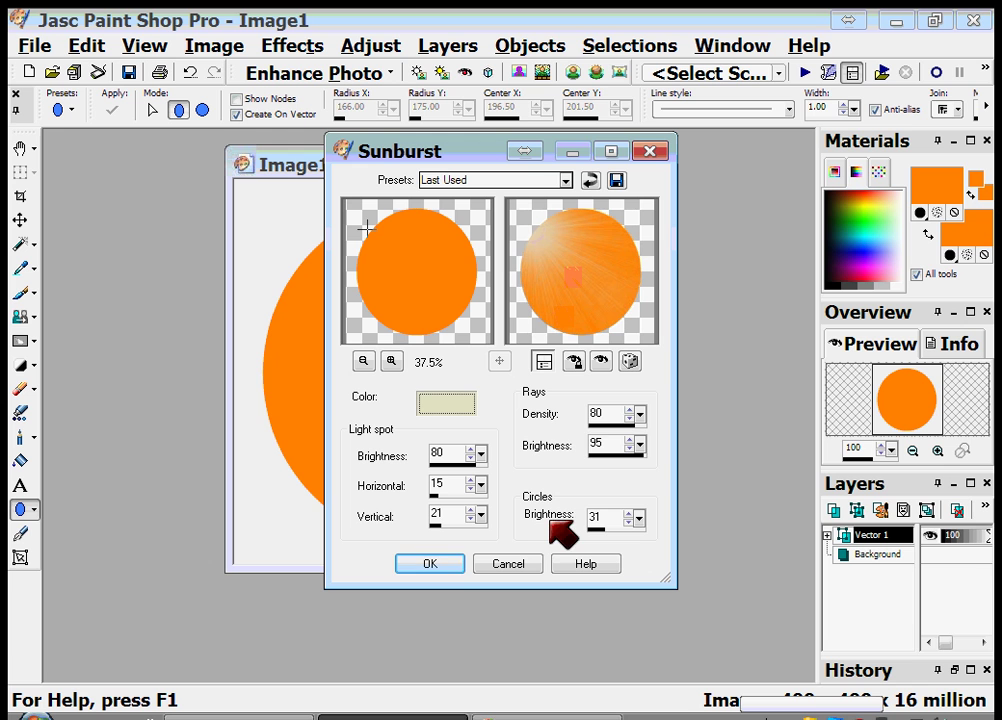
{"action": "left_click", "coordinate": [629, 409]}
{"action": "left_click", "coordinate": [629, 409]}
{"action": "left_click", "coordinate": [629, 409]}
{"action": "left_click", "coordinate": [629, 409]}
{"action": "left_click", "coordinate": [629, 409]}
{"action": "left_click", "coordinate": [629, 409]}
{"action": "left_click", "coordinate": [629, 409]}
{"action": "left_click", "coordinate": [629, 409]}
{"action": "left_click", "coordinate": [629, 409]}
{"action": "left_click", "coordinate": [629, 409]}
{"action": "left_click", "coordinate": [629, 409]}
{"action": "left_click", "coordinate": [629, 409]}
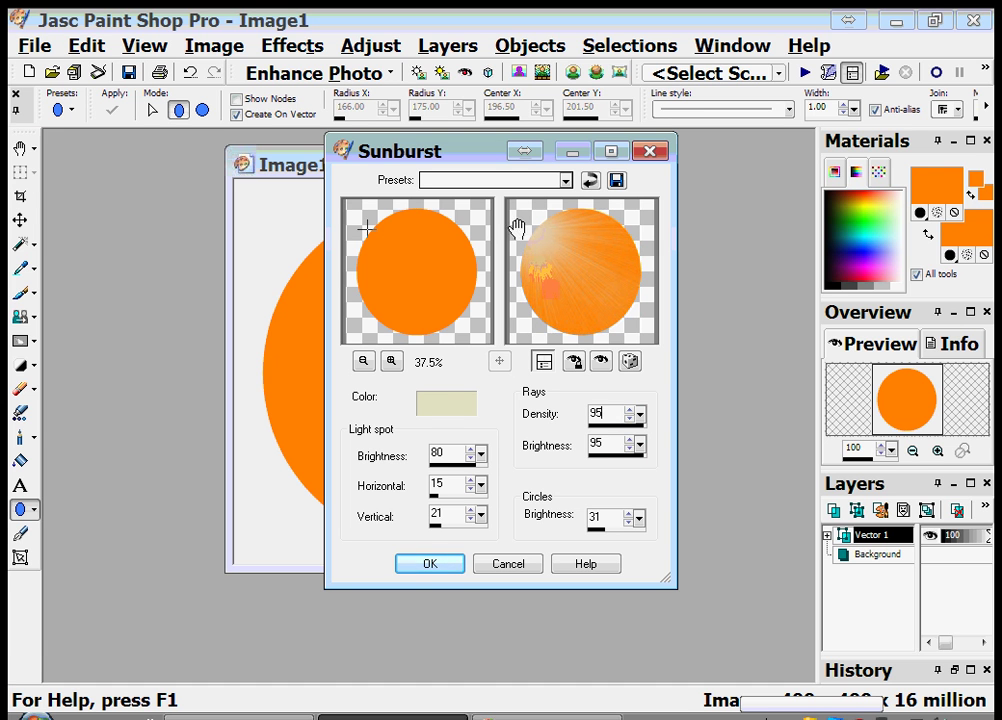
{"action": "left_click", "coordinate": [430, 563]}
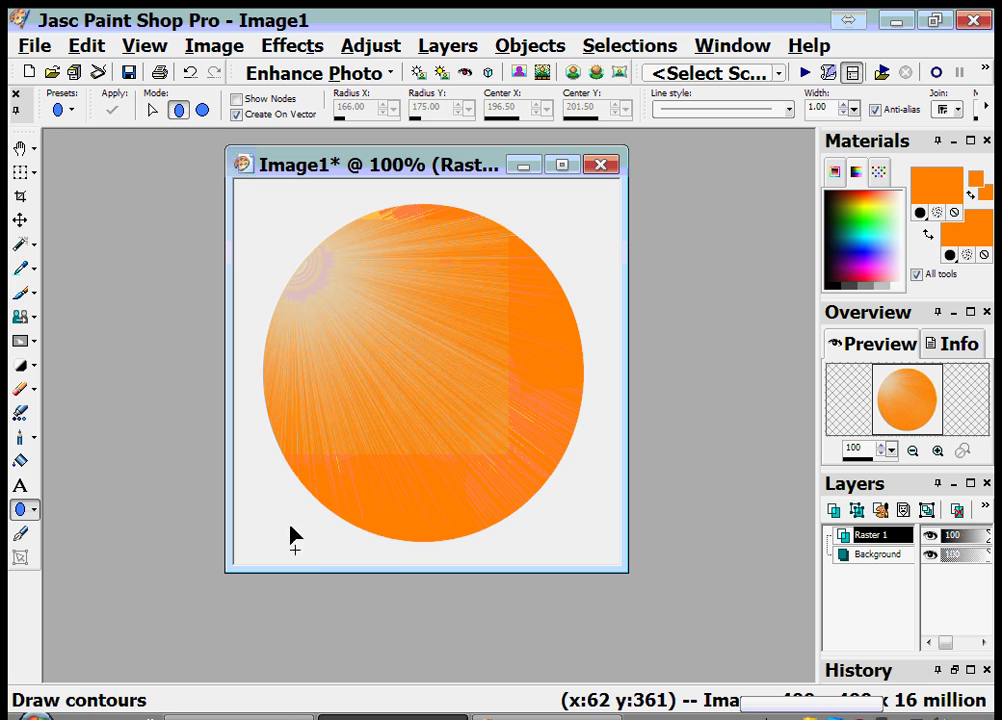
Step: Add the vector text "a" in Andalus on the left part of the orange ellipse, with black foreground and white background colour
{"action": "left_click", "coordinate": [19, 486]}
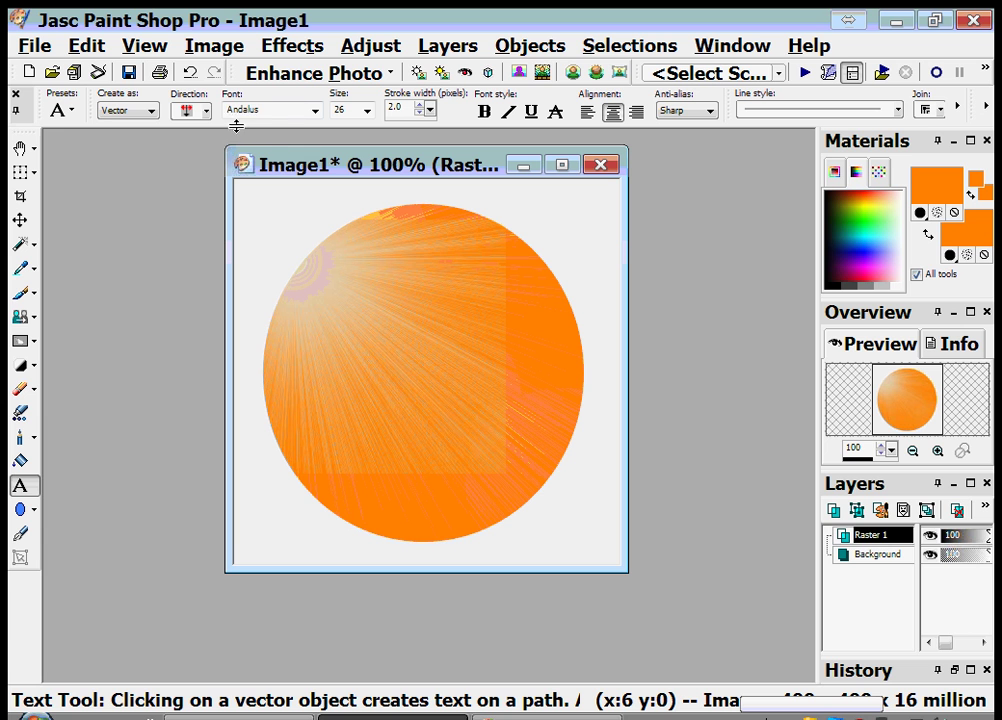
{"action": "double_click", "coordinate": [266, 111]}
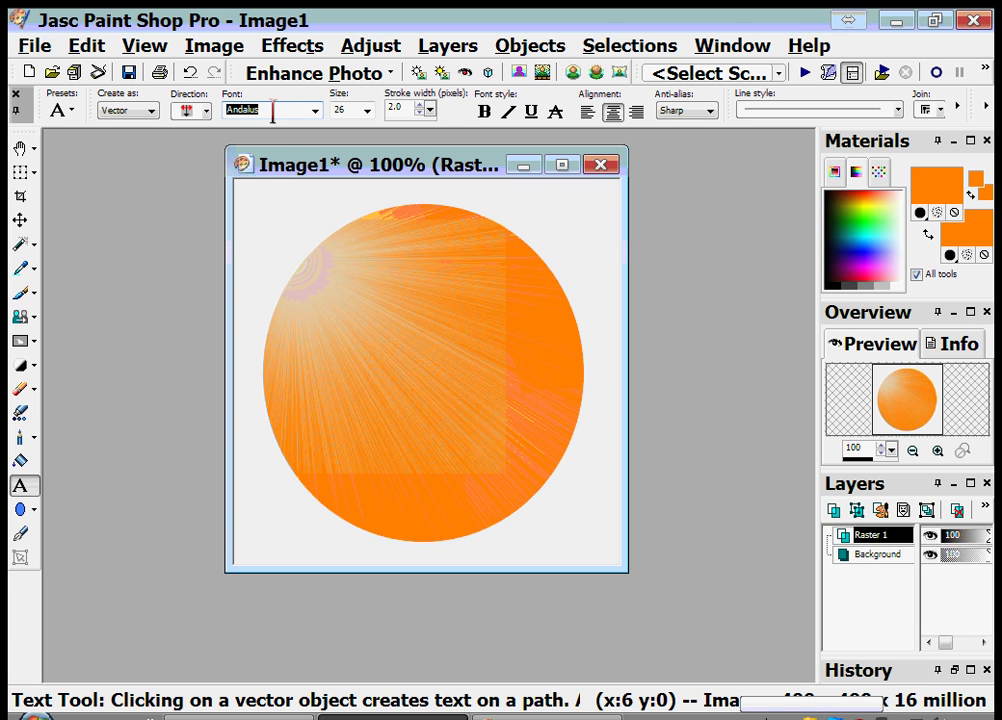
{"action": "left_click", "coordinate": [272, 111]}
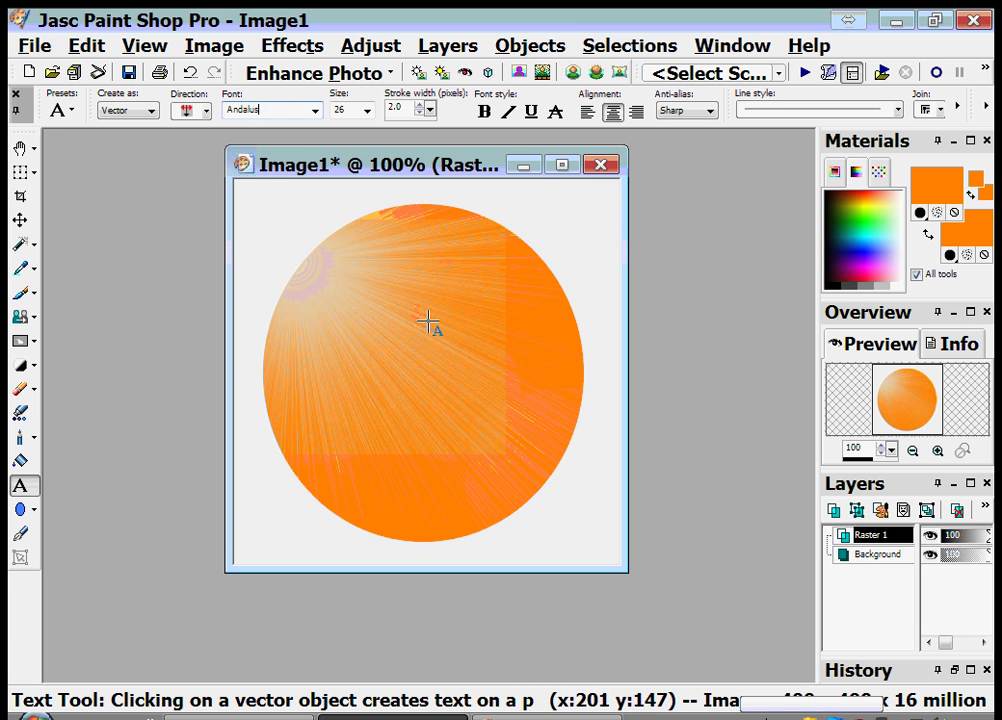
{"action": "right_click", "coordinate": [903, 283]}
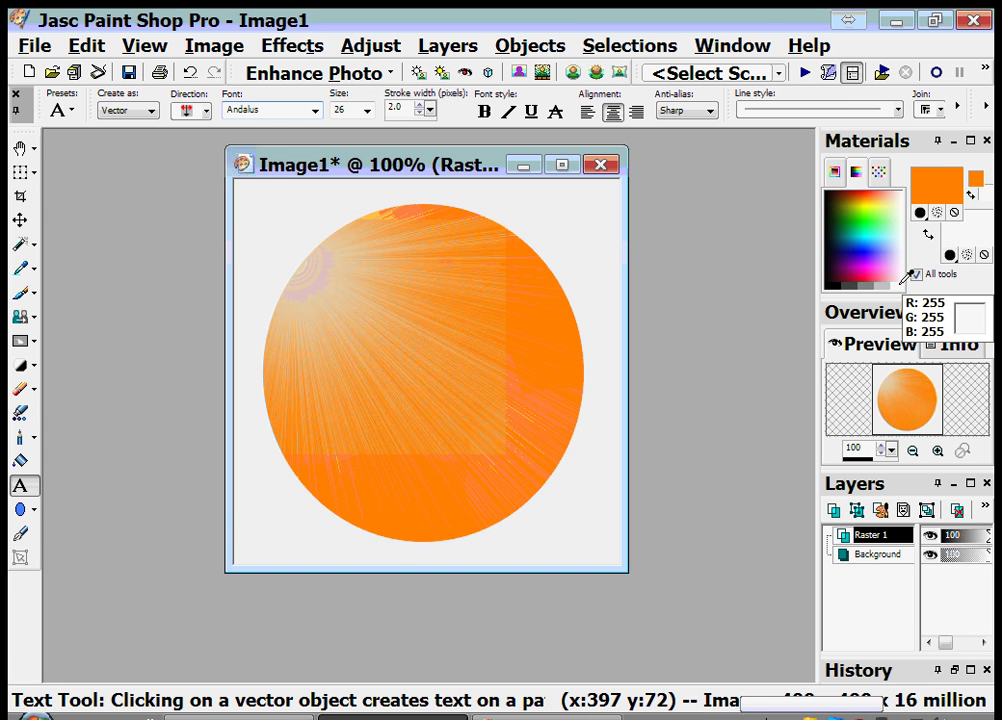
{"action": "left_click", "coordinate": [832, 284]}
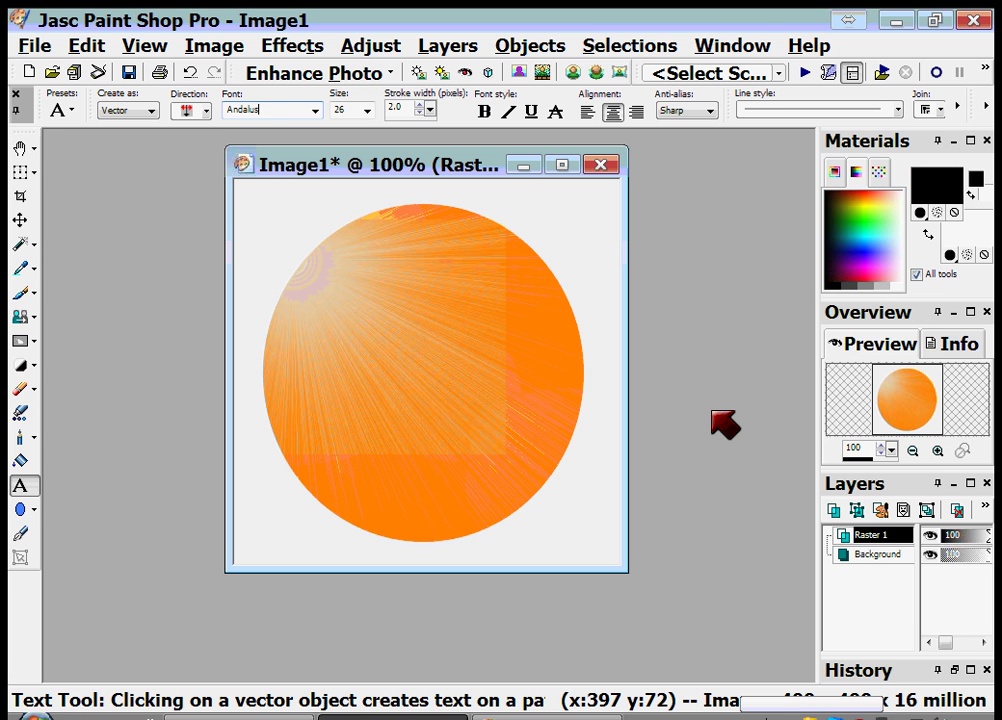
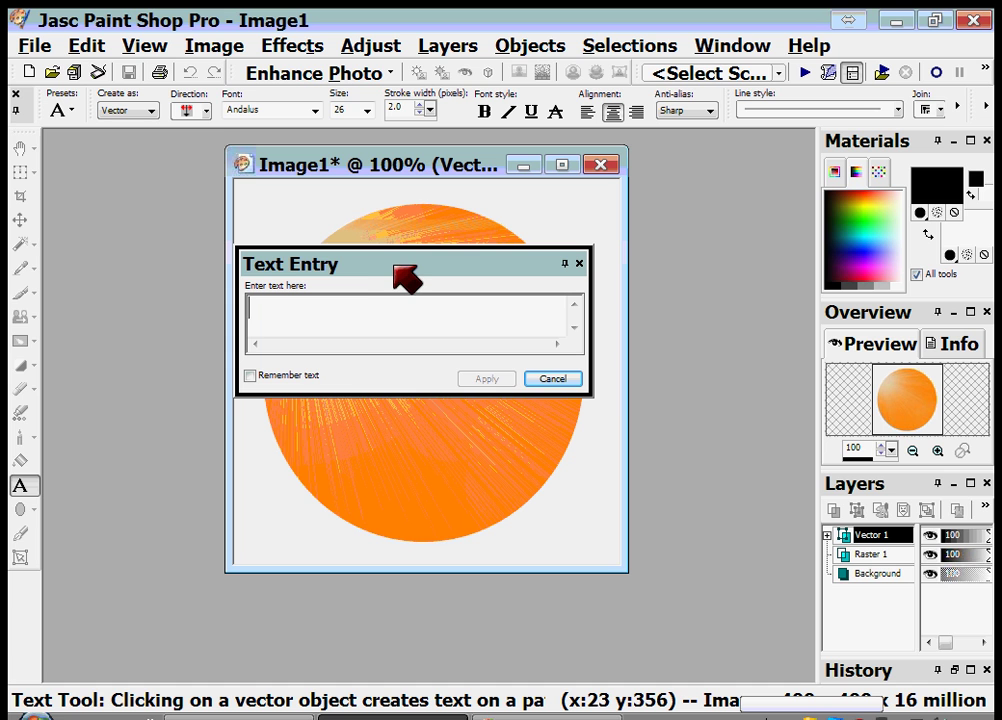
{"action": "type", "text": "a"}
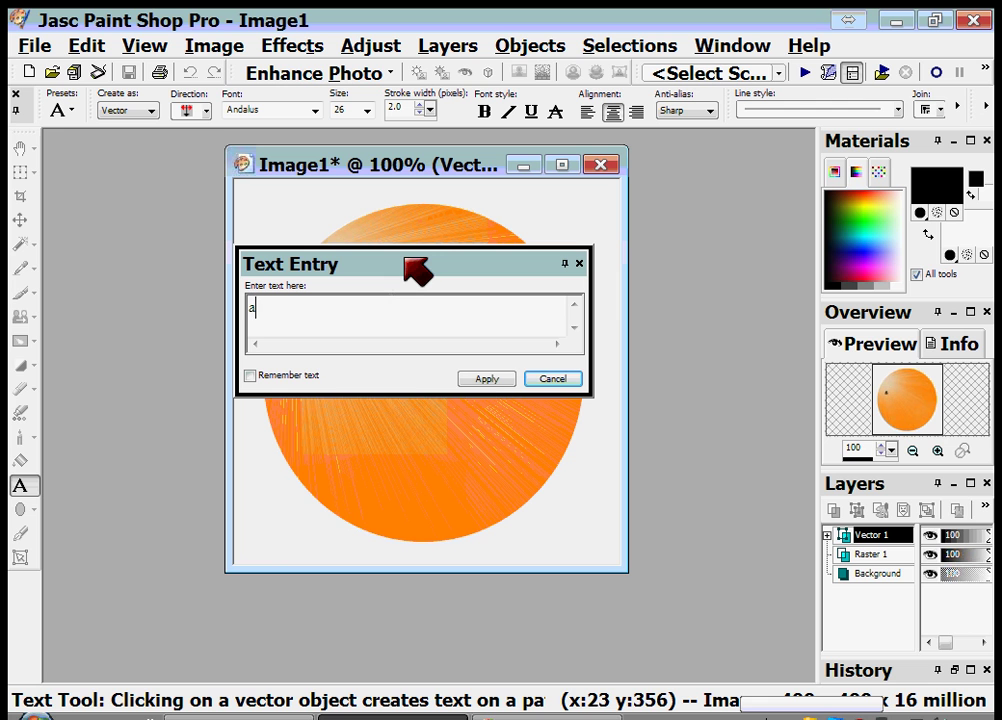
{"action": "left_click", "coordinate": [475, 381]}
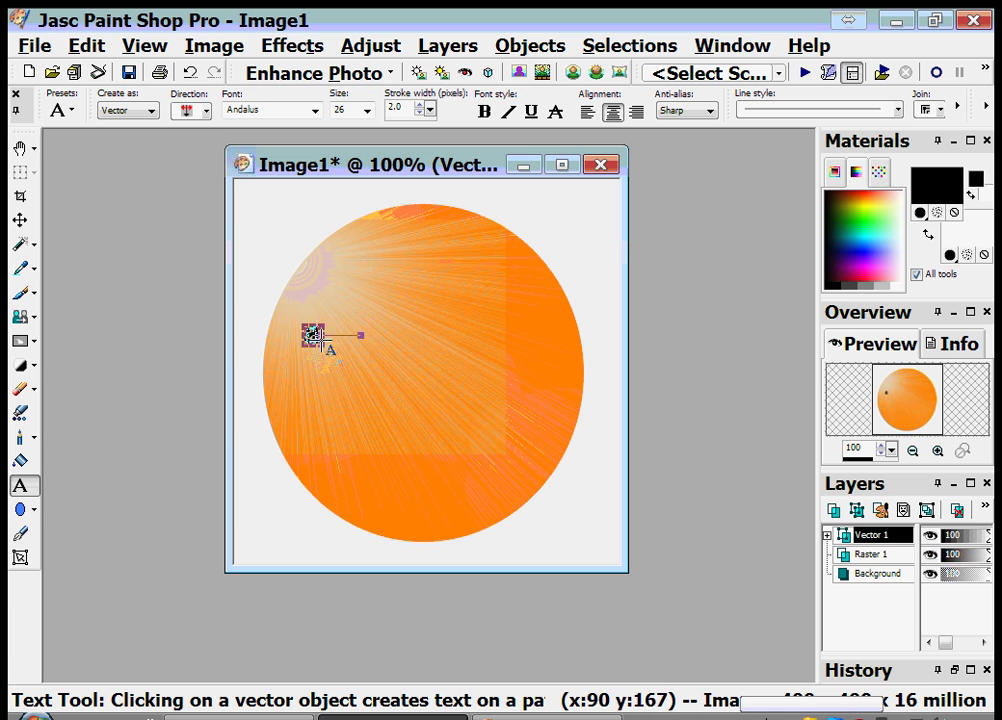
Step: Enlarge the letter "a", stretch it taller and shift it slightly towards the ellipse's left edge
{"action": "left_click_drag", "start_coordinate": [313, 335], "coordinate": [342, 414]}
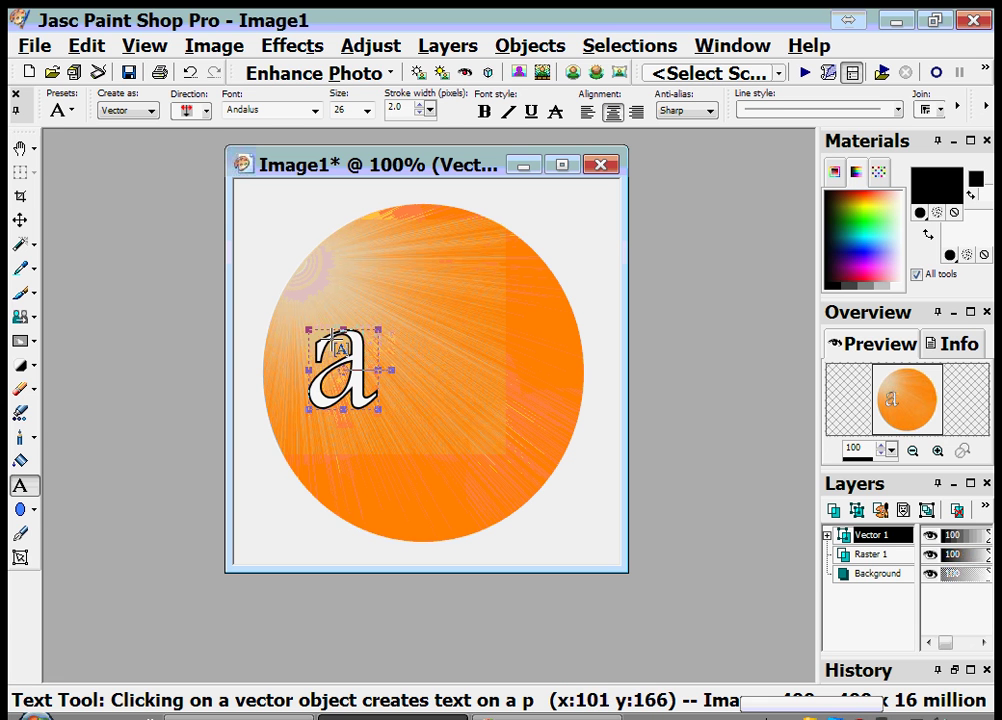
{"action": "left_click_drag", "start_coordinate": [343, 329], "coordinate": [338, 309]}
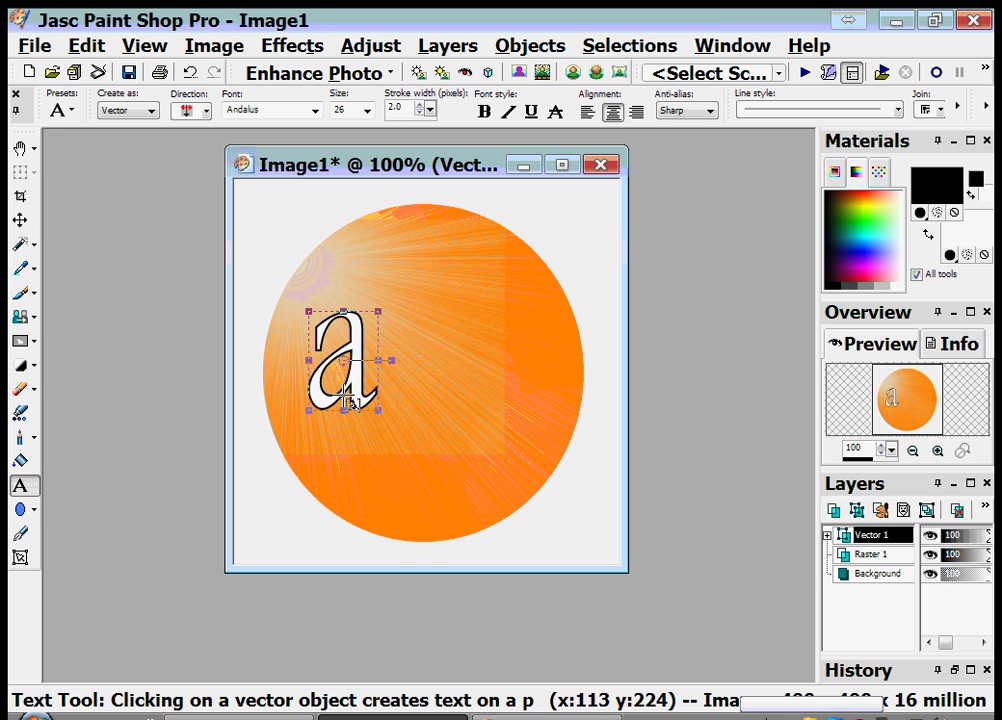
{"action": "left_click_drag", "start_coordinate": [343, 359], "coordinate": [328, 362]}
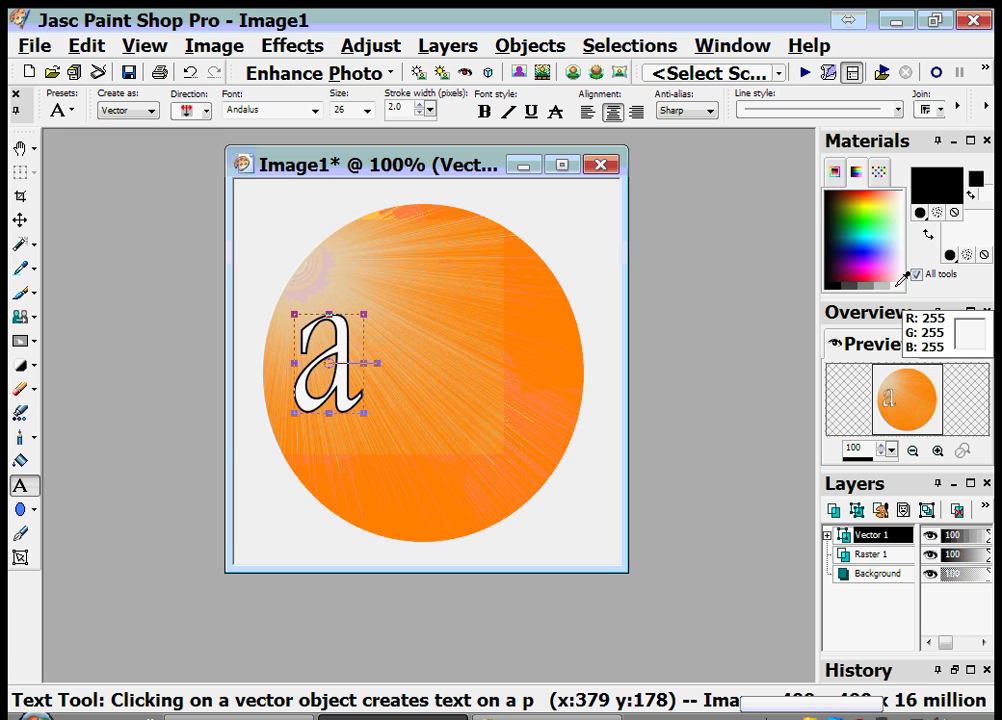
Step: Add the text "ccess2b" with black fill and outline, and place it beside the lower right of the large "a"
{"action": "right_click", "coordinate": [833, 278]}
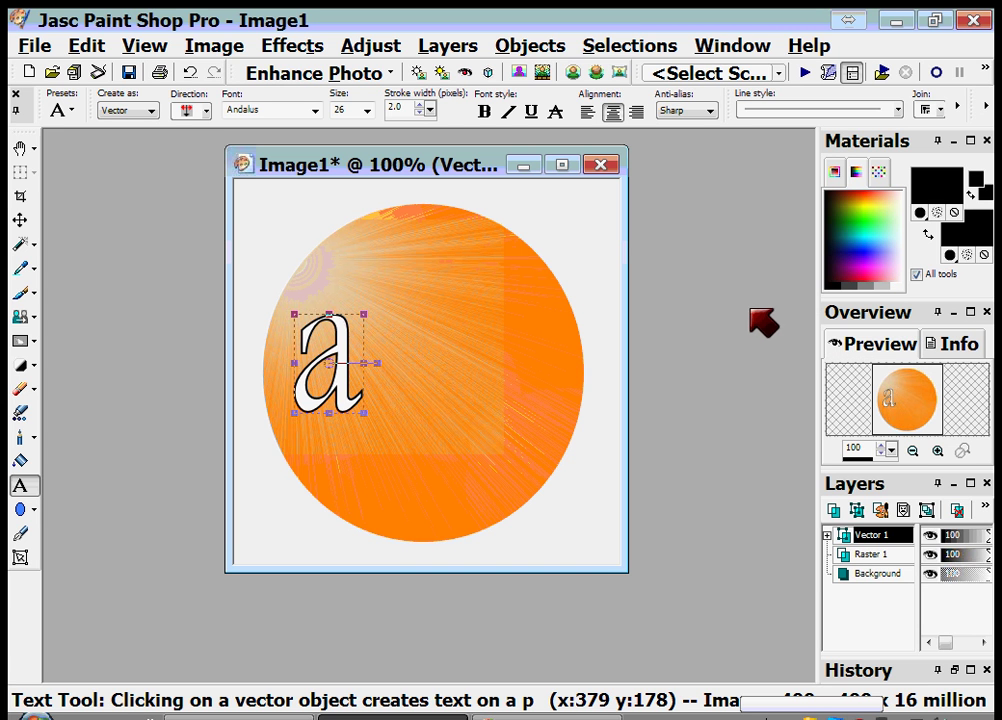
{"action": "left_click", "coordinate": [397, 390]}
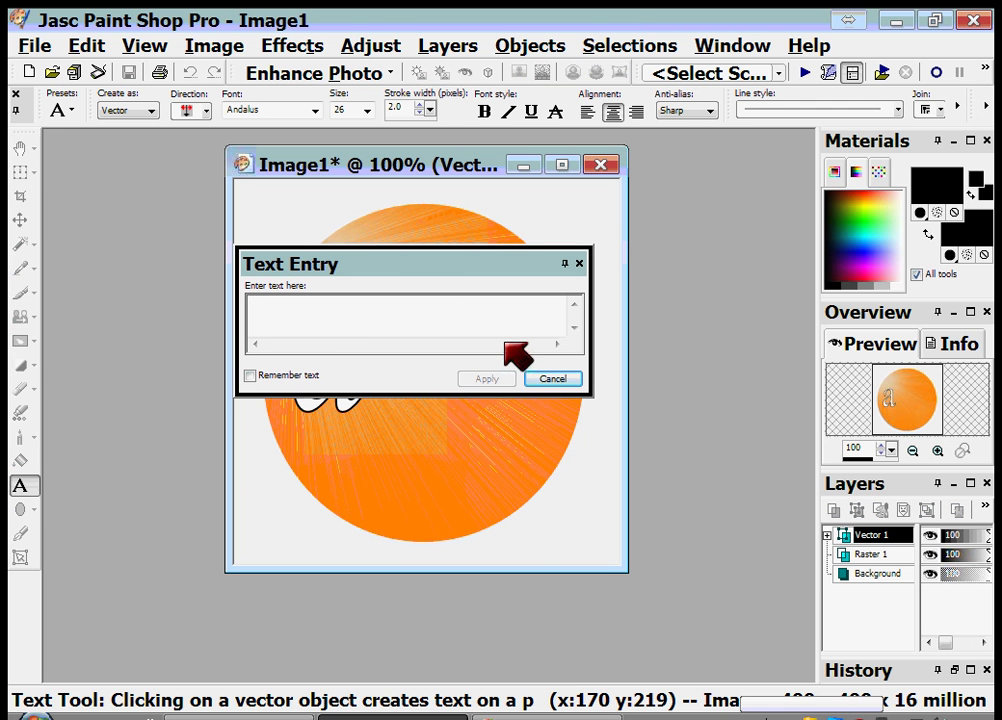
{"action": "type", "text": "access2b"}
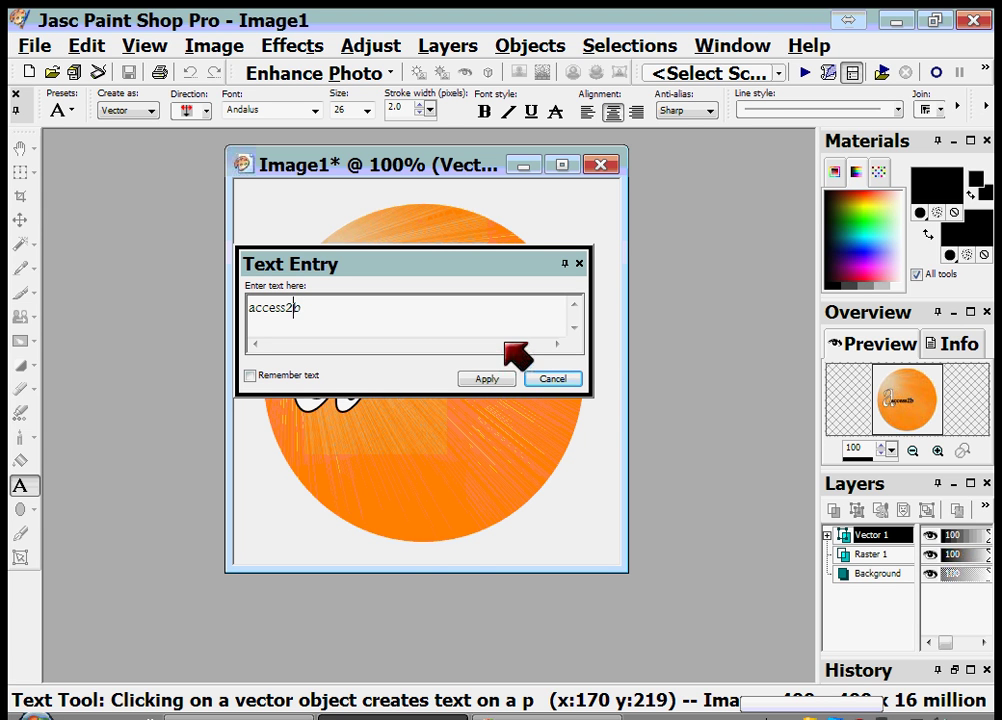
{"action": "key", "text": "Home"}
{"action": "key", "text": "Delete"}
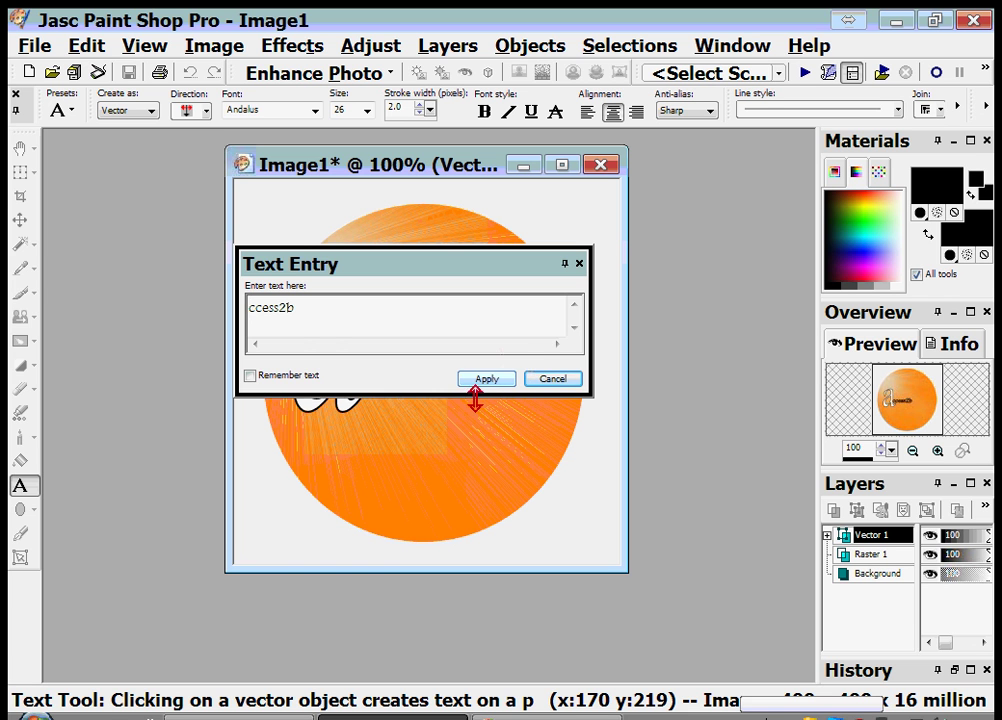
{"action": "left_click", "coordinate": [485, 381]}
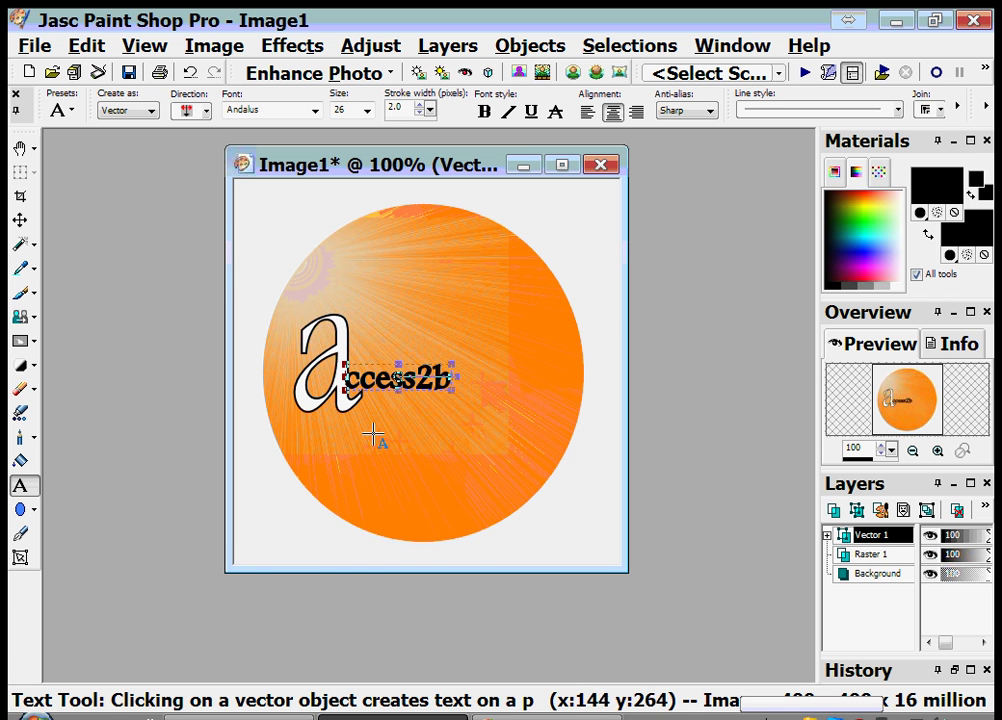
{"action": "left_click_drag", "start_coordinate": [388, 383], "coordinate": [425, 386]}
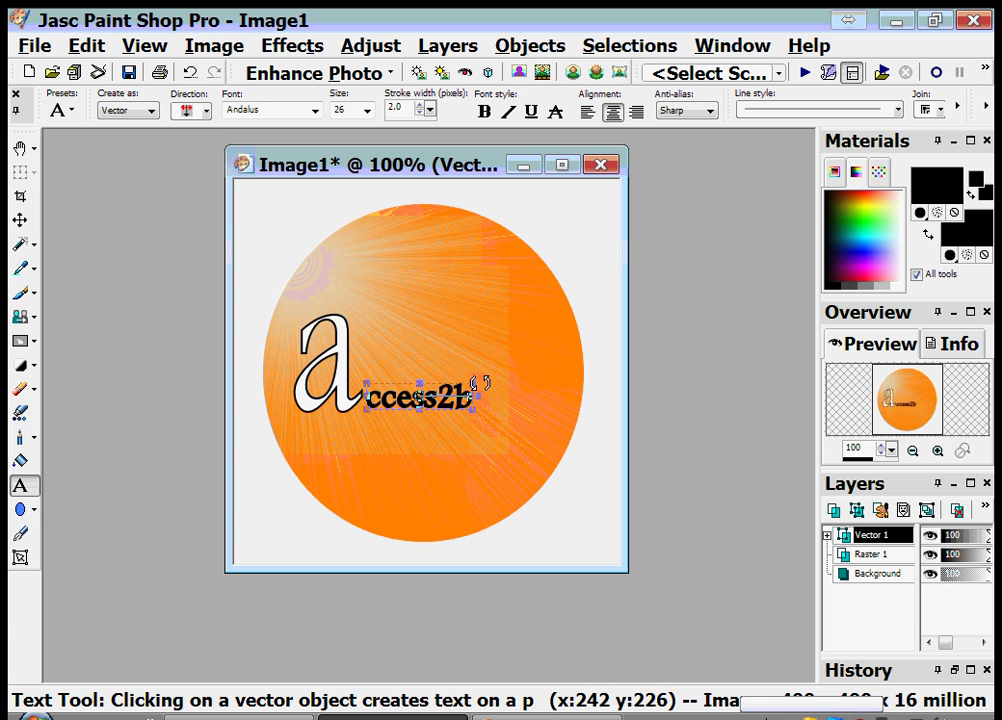
{"action": "left_click_drag", "start_coordinate": [484, 383], "coordinate": [530, 385]}
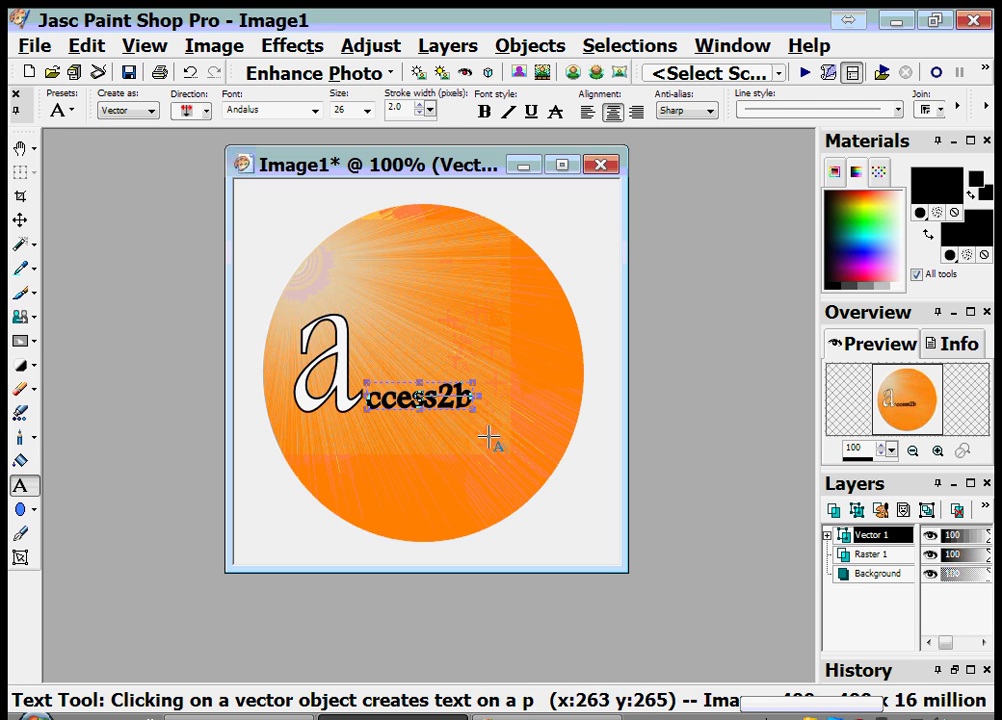
{"action": "left_click_drag", "start_coordinate": [490, 382], "coordinate": [471, 437]}
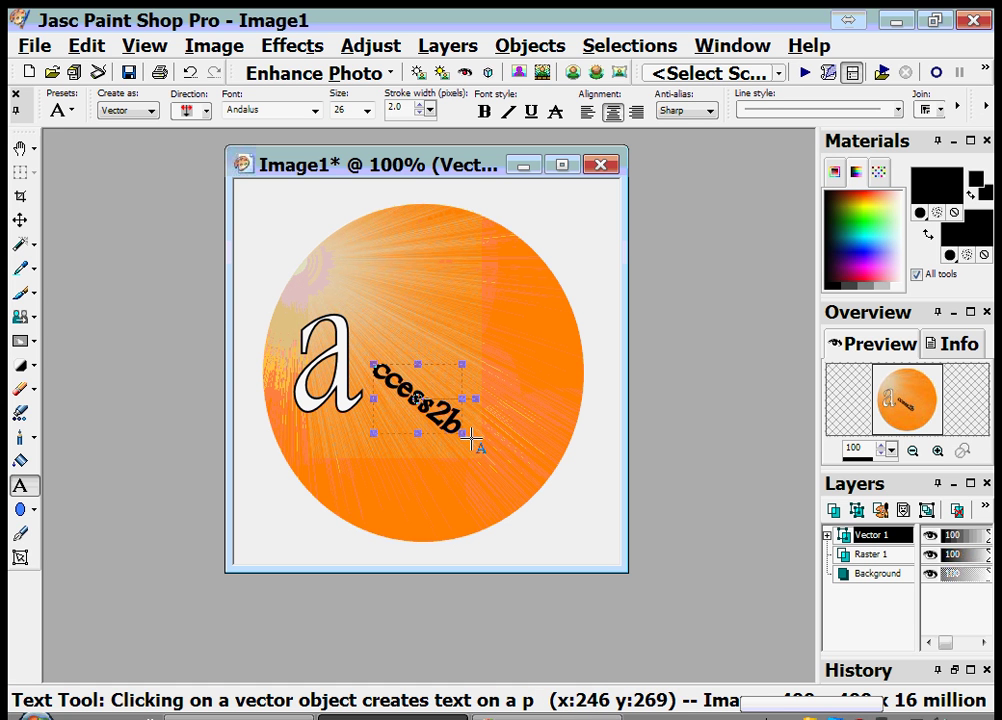
{"action": "left_click", "coordinate": [82, 47]}
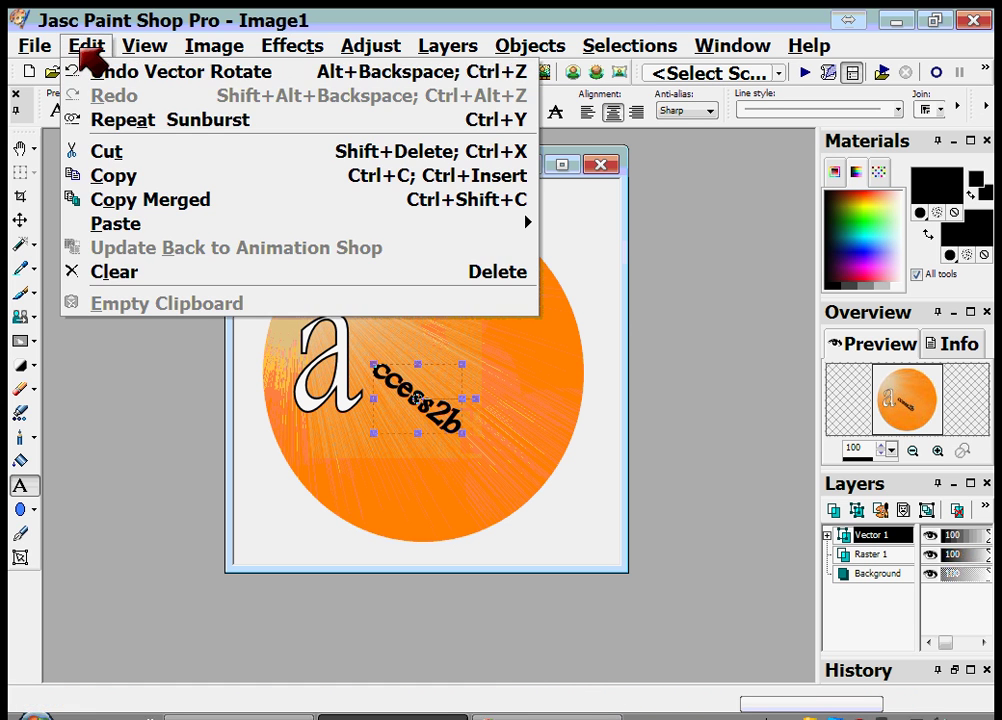
{"action": "left_click", "coordinate": [85, 70]}
{"action": "left_click", "coordinate": [86, 47]}
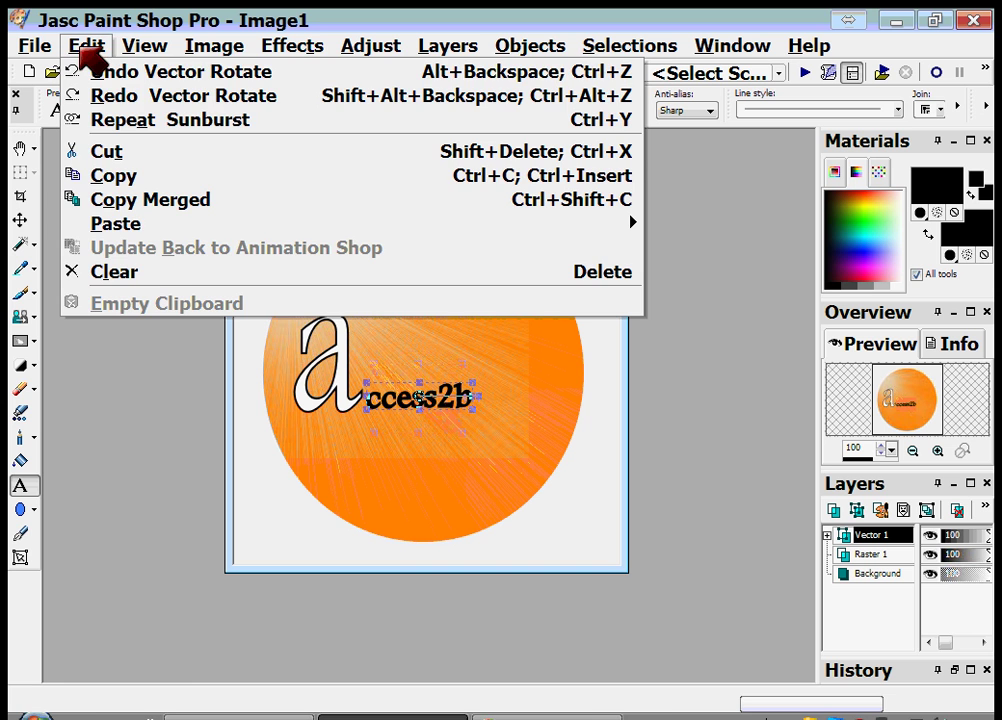
{"action": "left_click", "coordinate": [98, 72]}
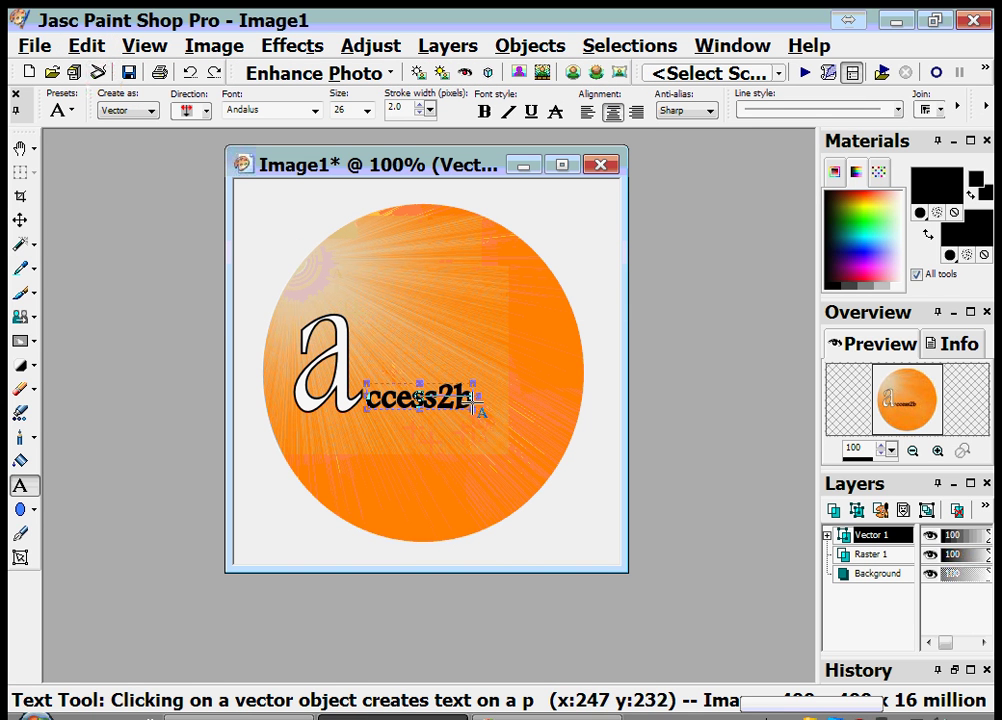
Step: Widen the "ccess2b" text until it nearly reaches the circle's right edge and stretch it taller upwards
{"action": "left_click_drag", "start_coordinate": [467, 391], "coordinate": [553, 394]}
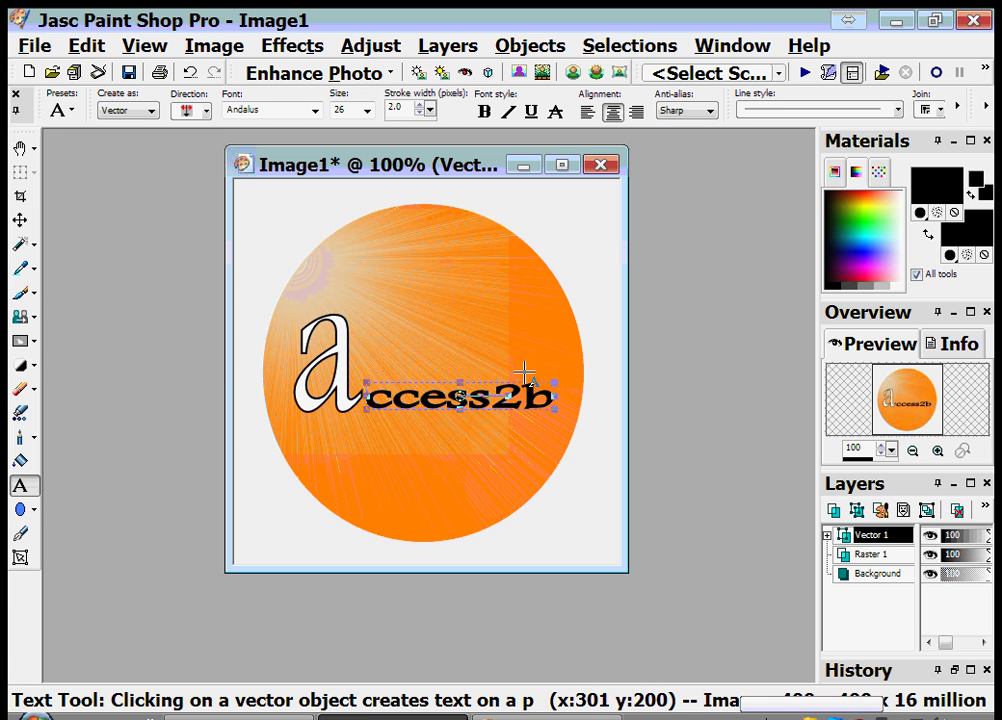
{"action": "left_click_drag", "start_coordinate": [460, 380], "coordinate": [461, 357]}
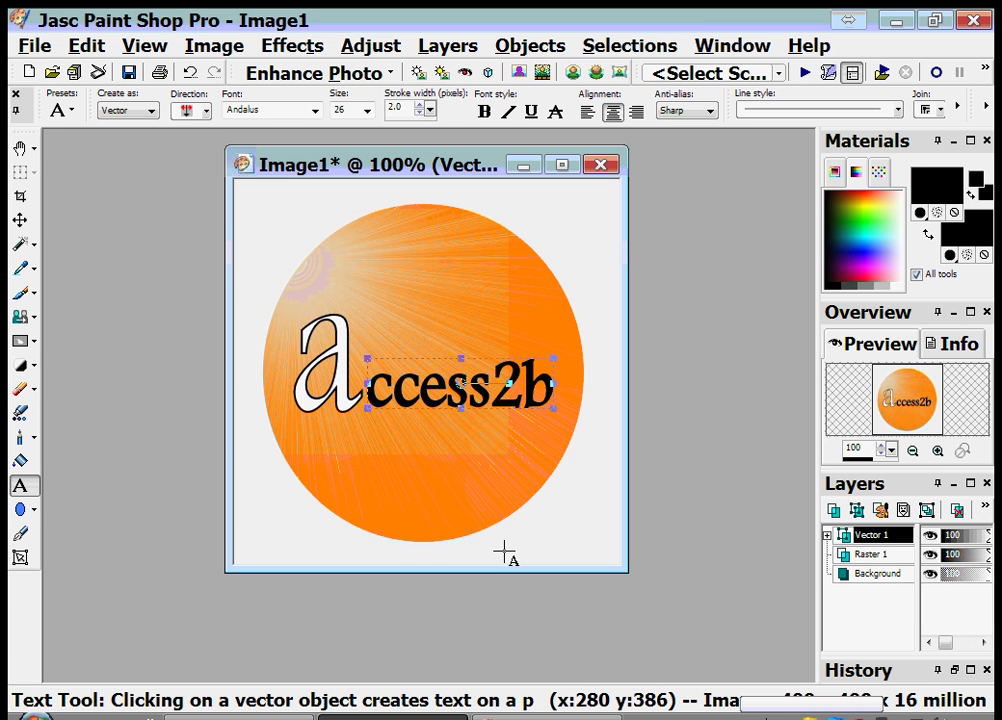
Step: Add the text "live - love - laugh" in black and position it centred just beneath the "access2b" lettering
{"action": "left_click", "coordinate": [341, 401]}
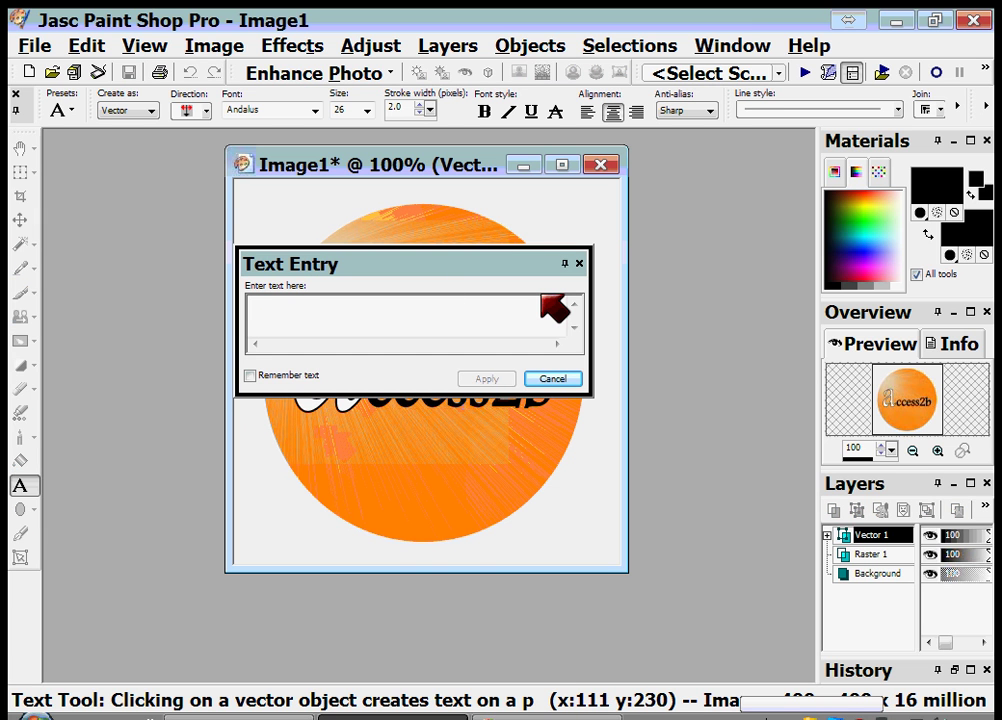
{"action": "type", "text": "live "}
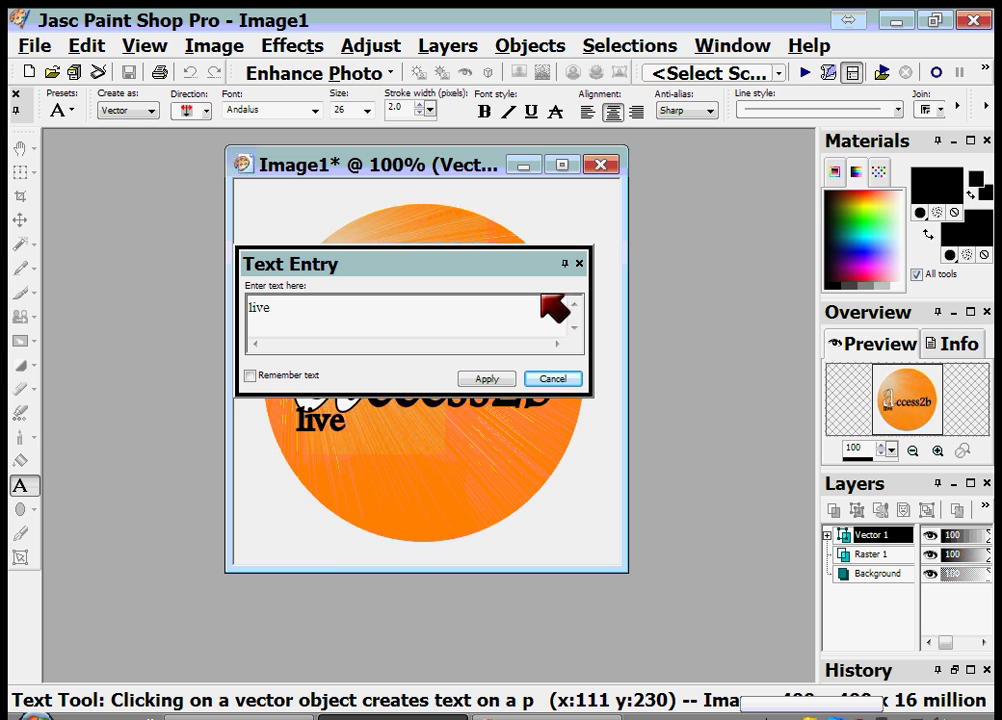
{"action": "type", "text": "- love"}
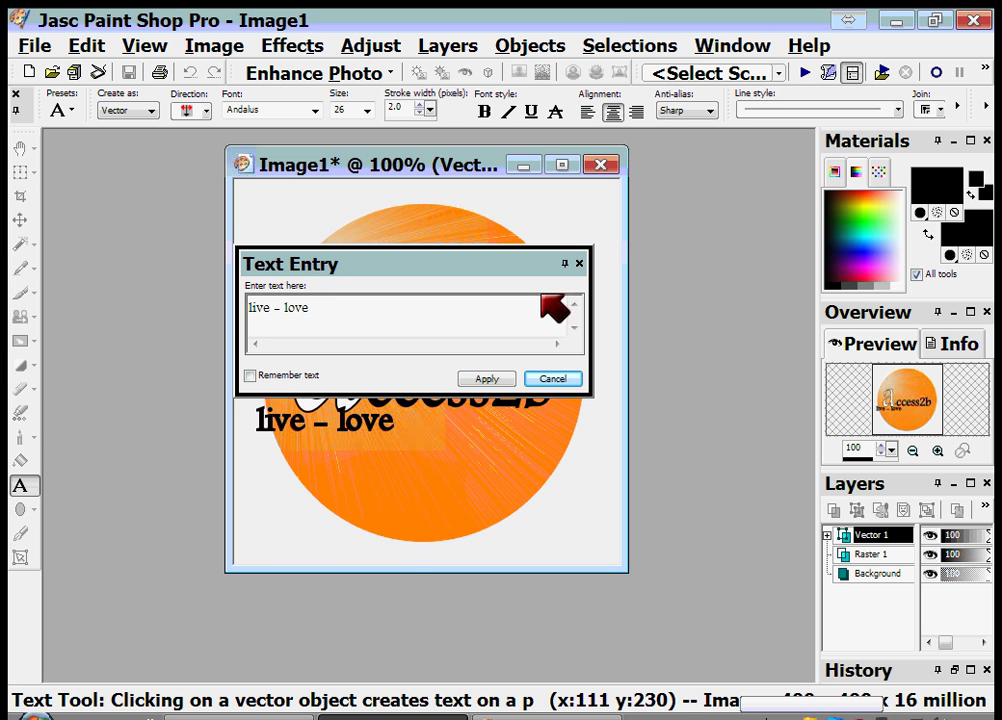
{"action": "type", "text": " - laugh"}
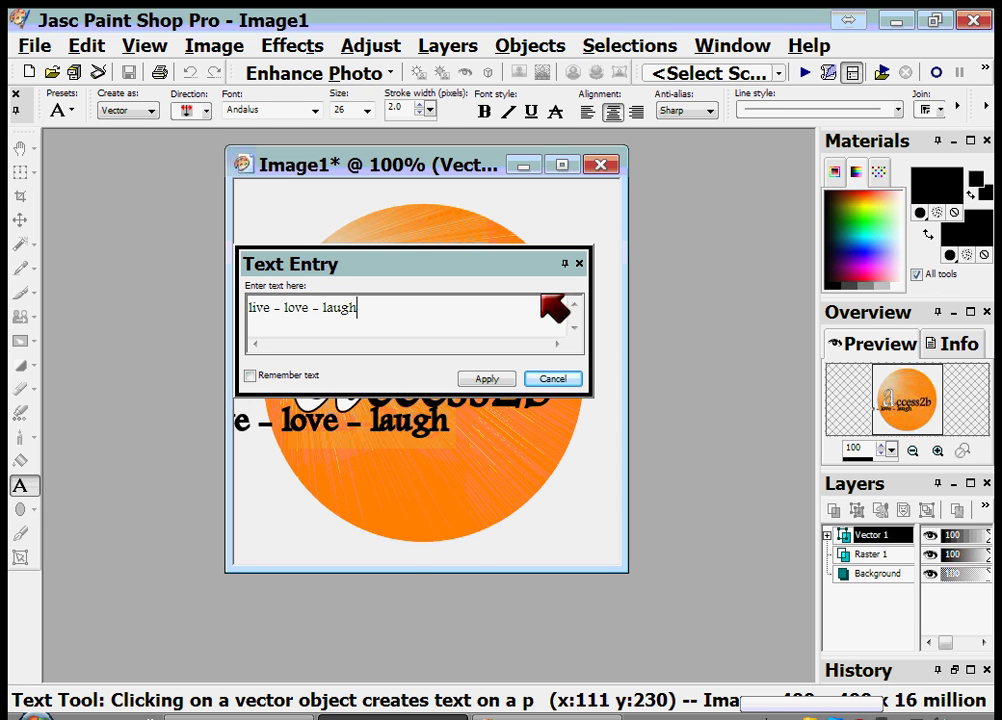
{"action": "left_click", "coordinate": [486, 380]}
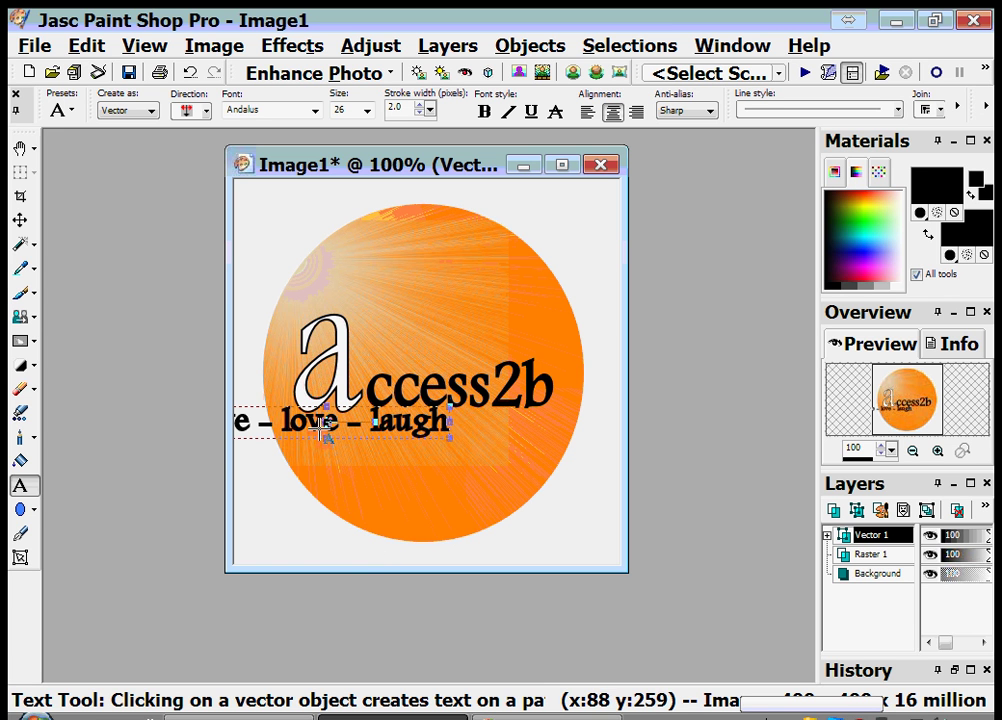
{"action": "left_click_drag", "start_coordinate": [330, 421], "coordinate": [420, 429]}
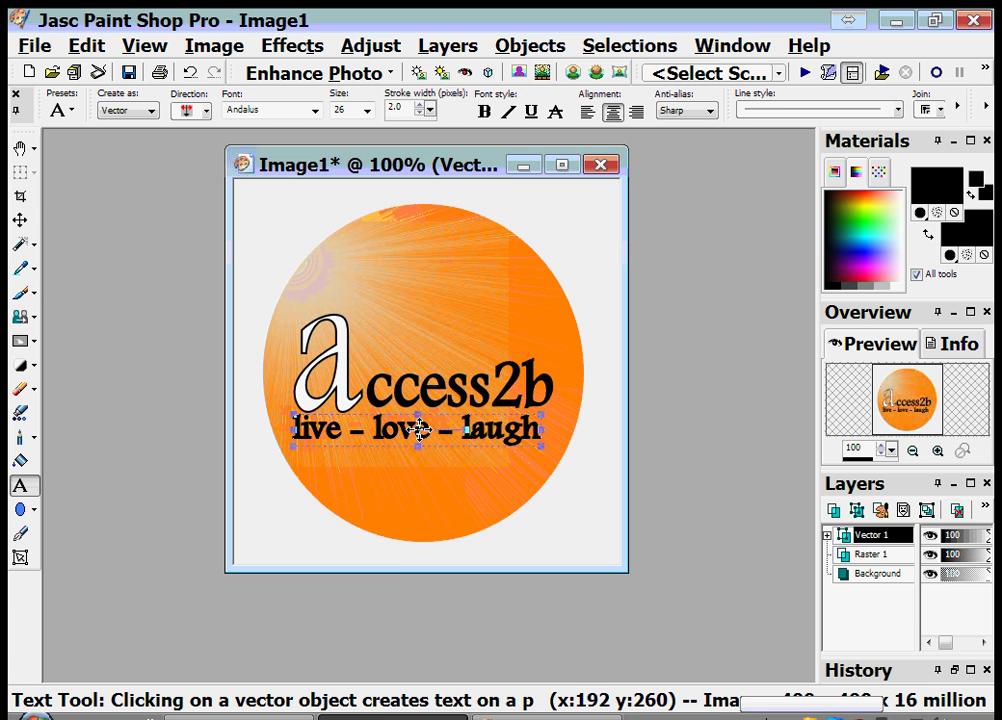
Step: Reopen the "live - love - laugh" text for editing and set its font size to 18
{"action": "left_click", "coordinate": [481, 430]}
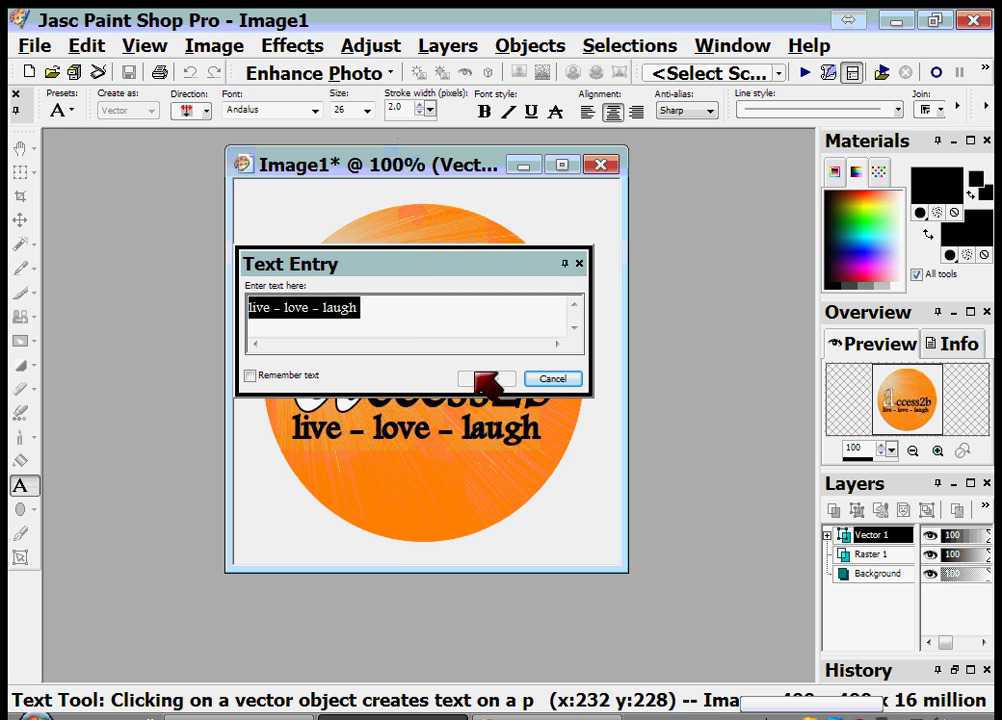
{"action": "left_click", "coordinate": [578, 262]}
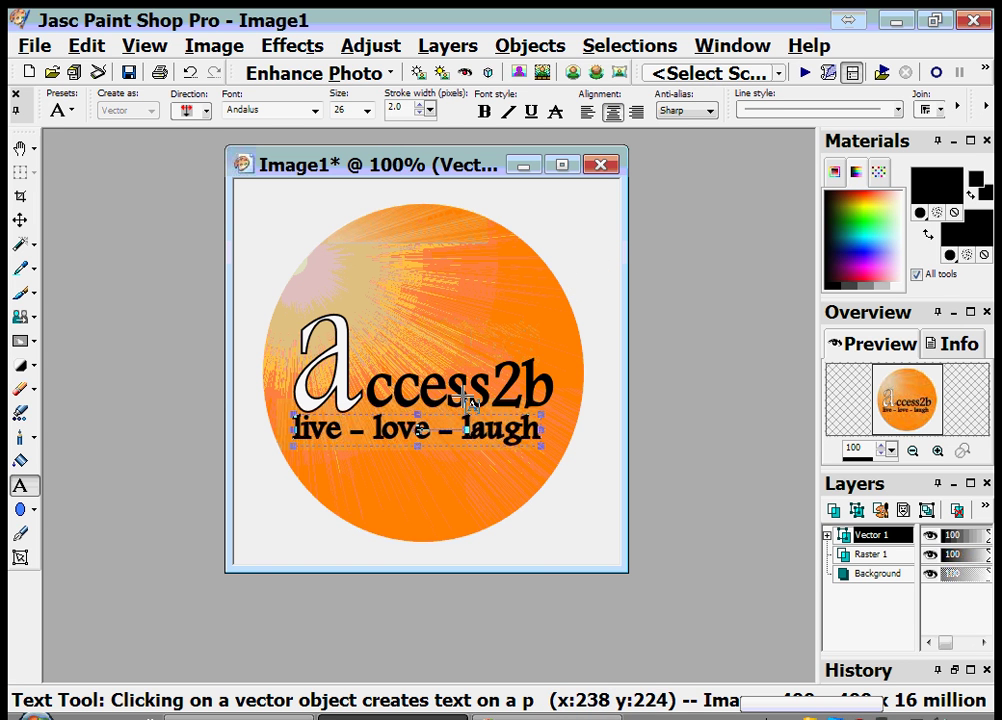
{"action": "left_click", "coordinate": [380, 432]}
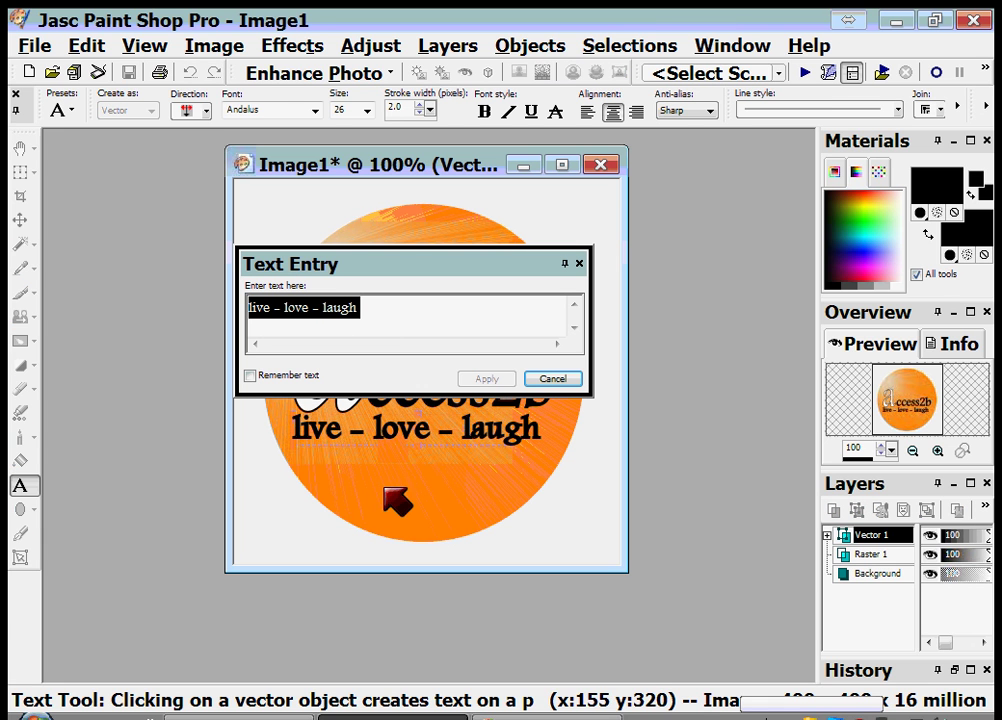
{"action": "double_click", "coordinate": [352, 108]}
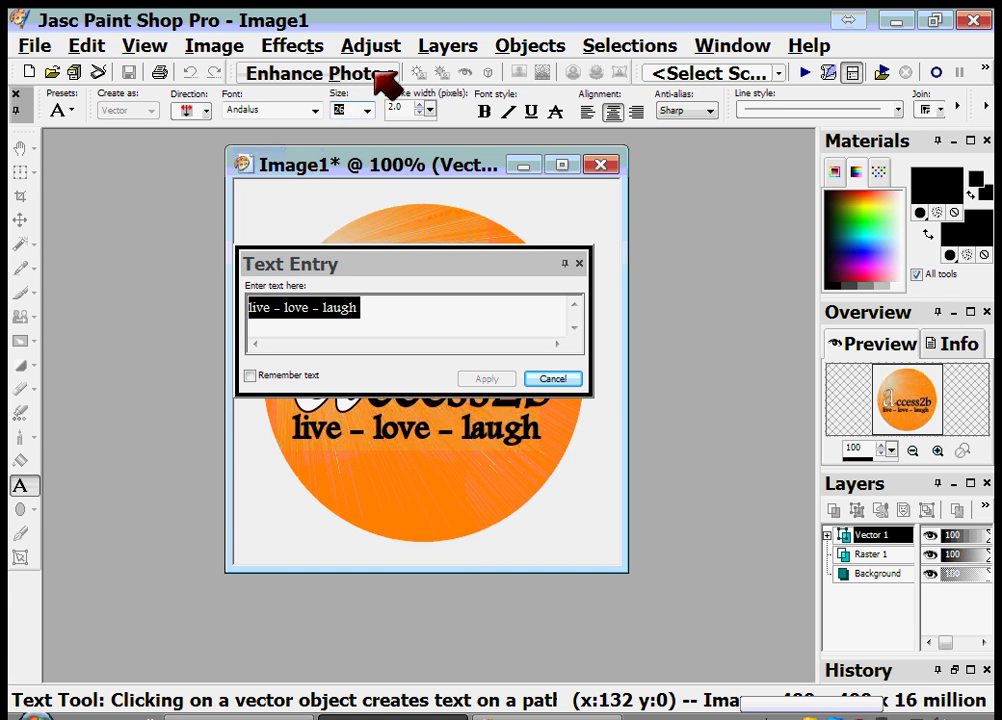
{"action": "type", "text": "72"}
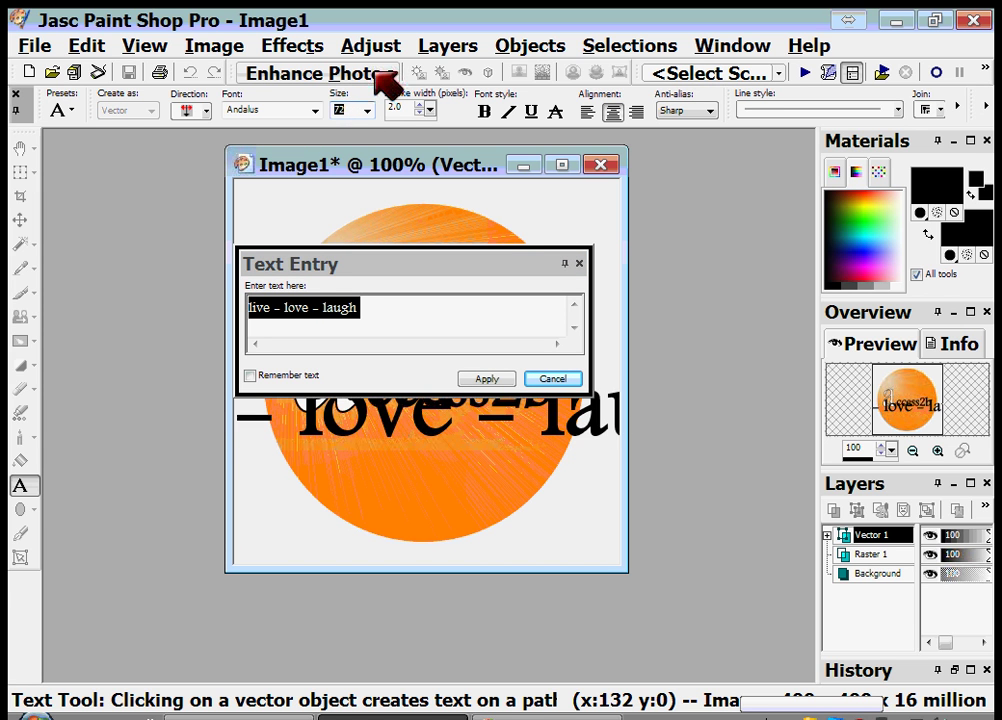
{"action": "type", "text": "20"}
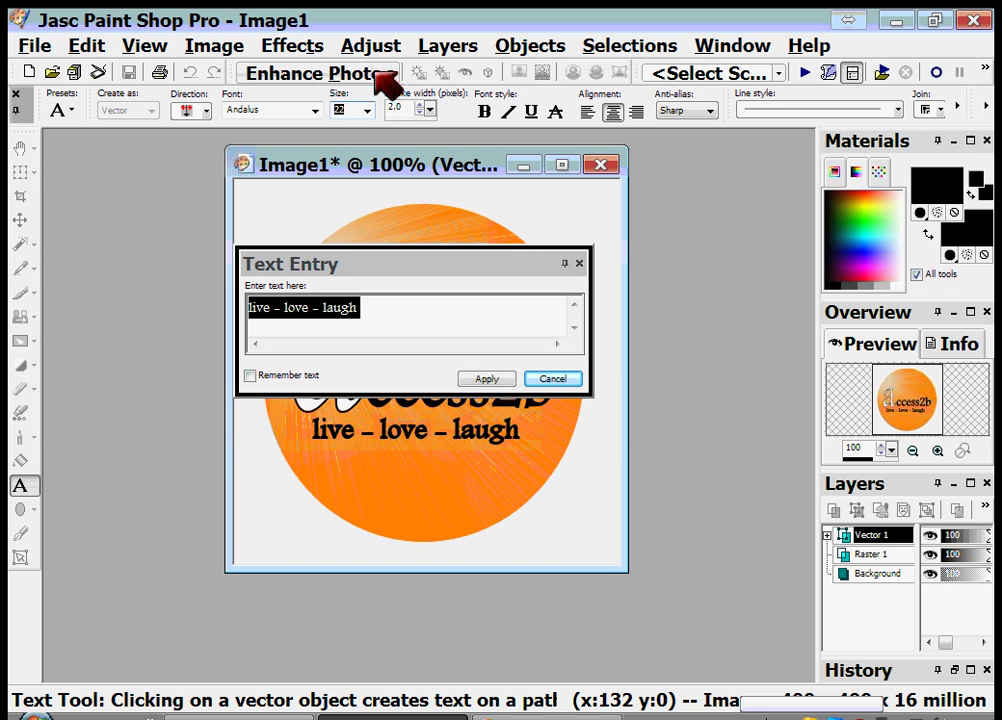
{"action": "type", "text": "18"}
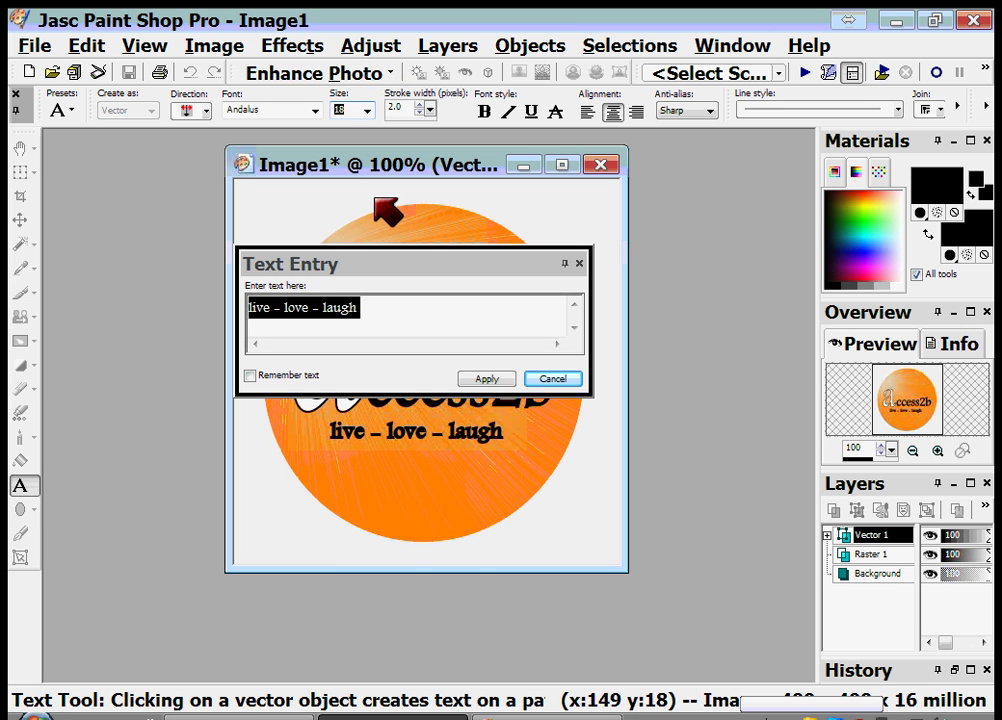
{"action": "left_click", "coordinate": [486, 379]}
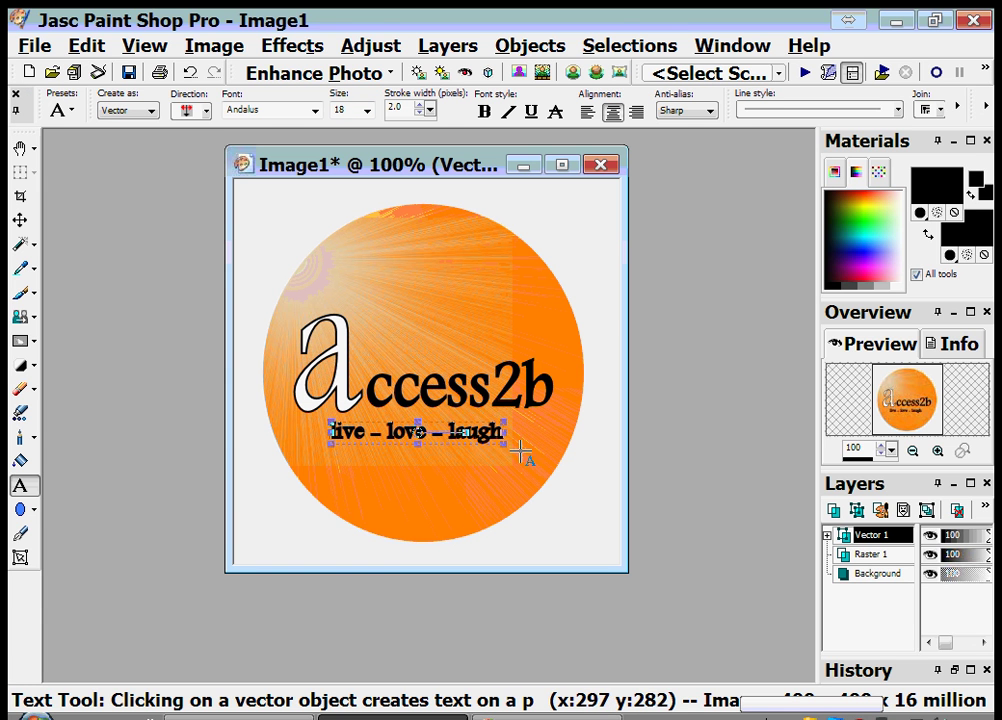
Step: Stretch the "live - love - laugh" line slightly wider on both sides, and deselect it
{"action": "left_click_drag", "start_coordinate": [507, 431], "coordinate": [529, 426]}
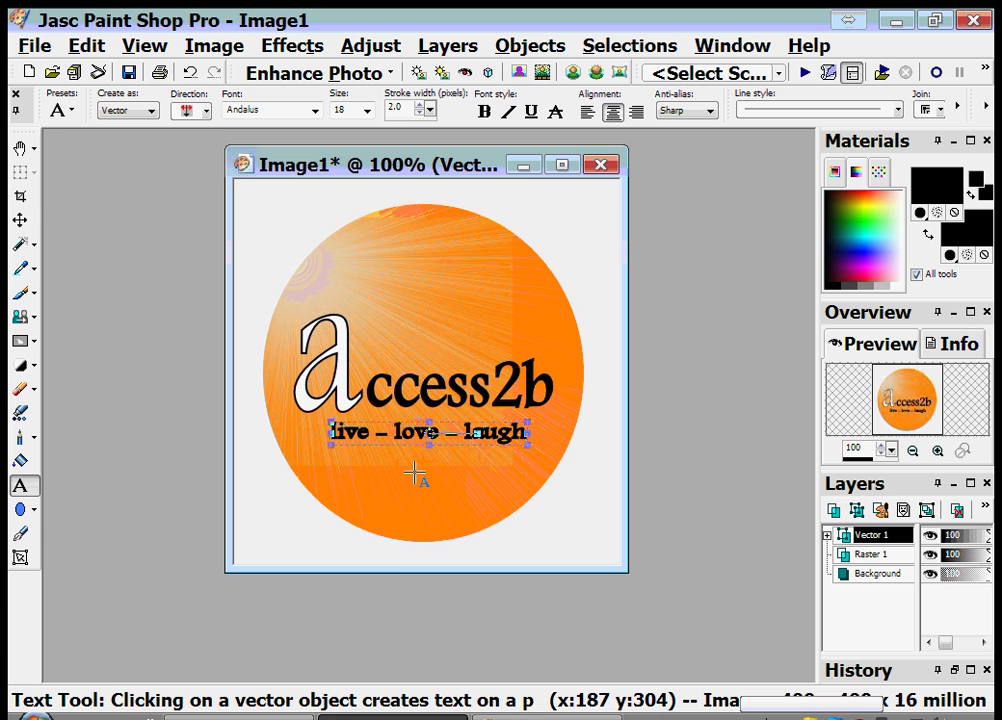
{"action": "left_click_drag", "start_coordinate": [330, 433], "coordinate": [317, 434]}
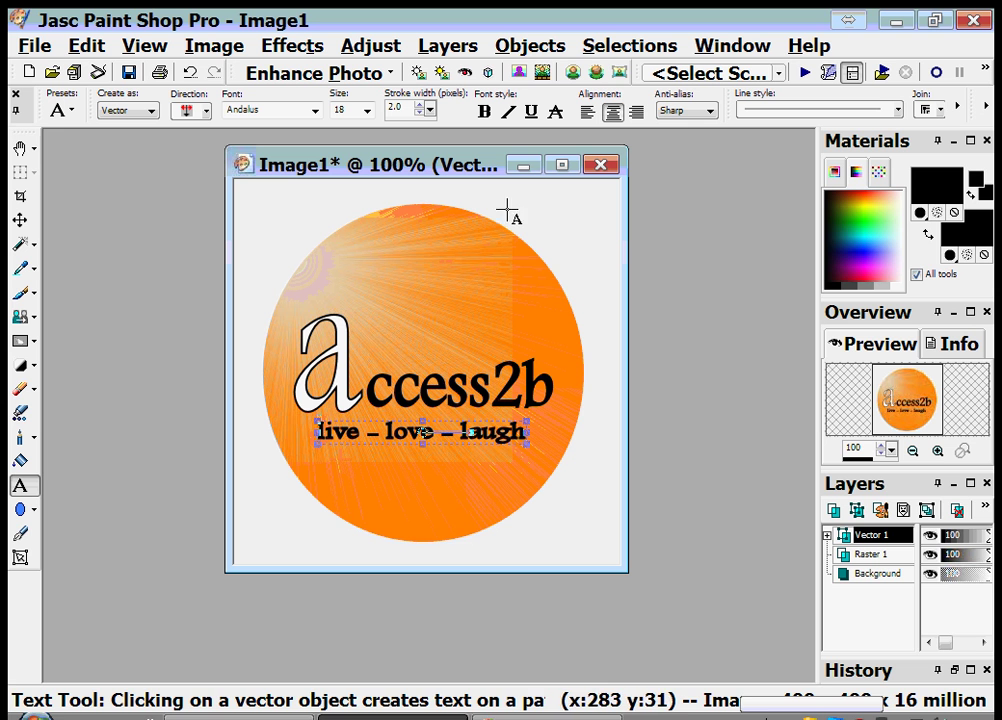
{"action": "left_click", "coordinate": [630, 46]}
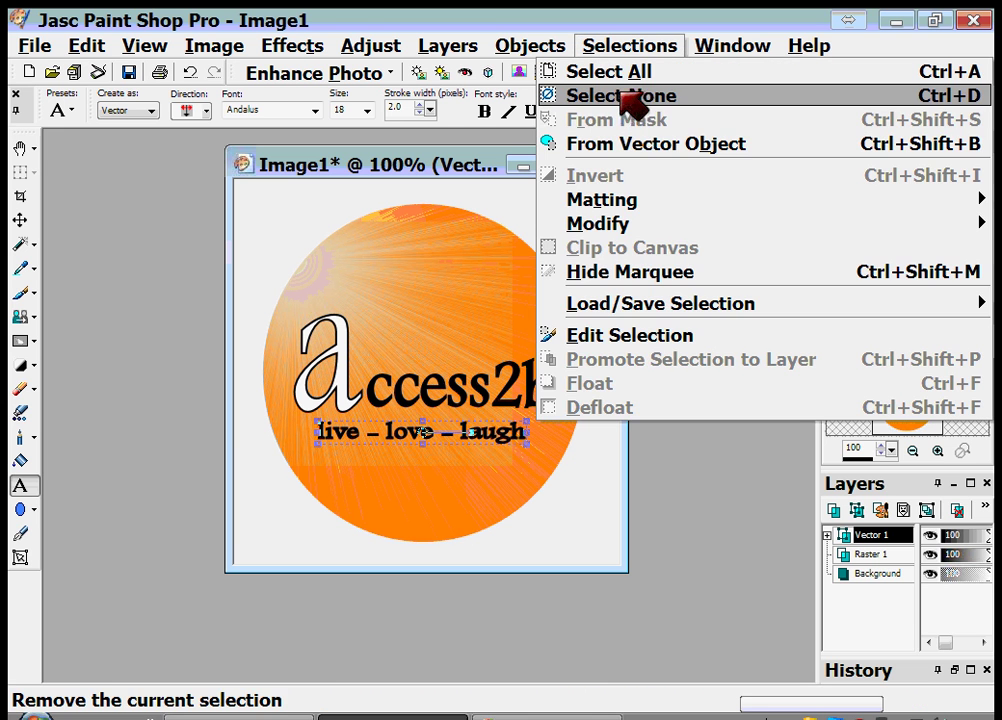
{"action": "left_click", "coordinate": [632, 100]}
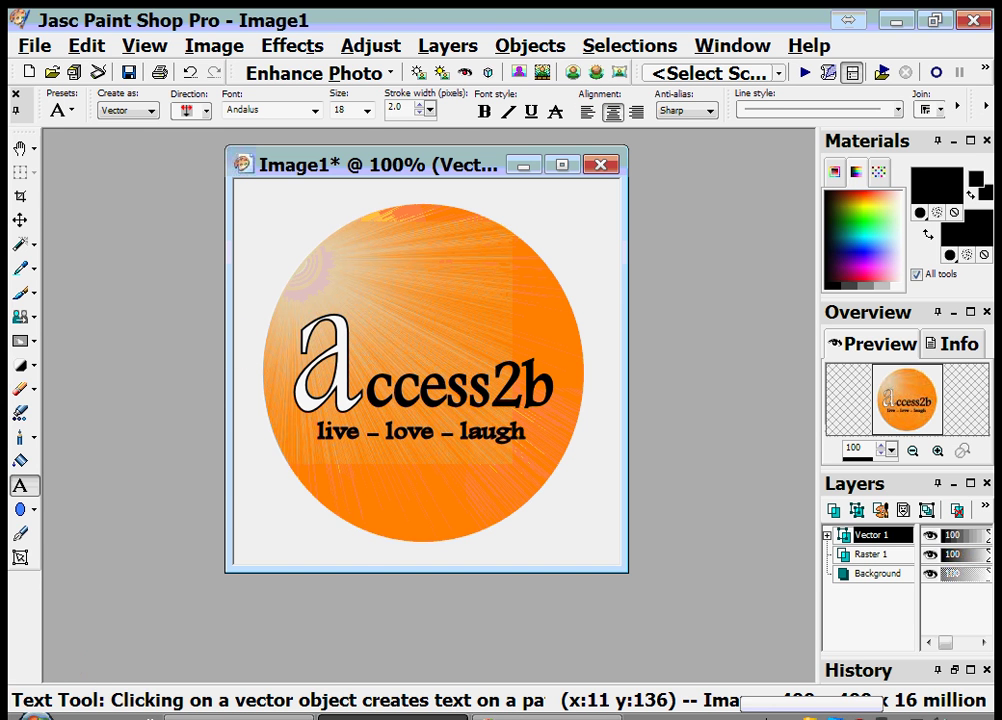
Step: Switch to Chrome and search the web for "black and white wheelchair logo" in a new tab
{"action": "left_click", "coordinate": [28, 716]}
{"action": "left_click", "coordinate": [105, 250]}
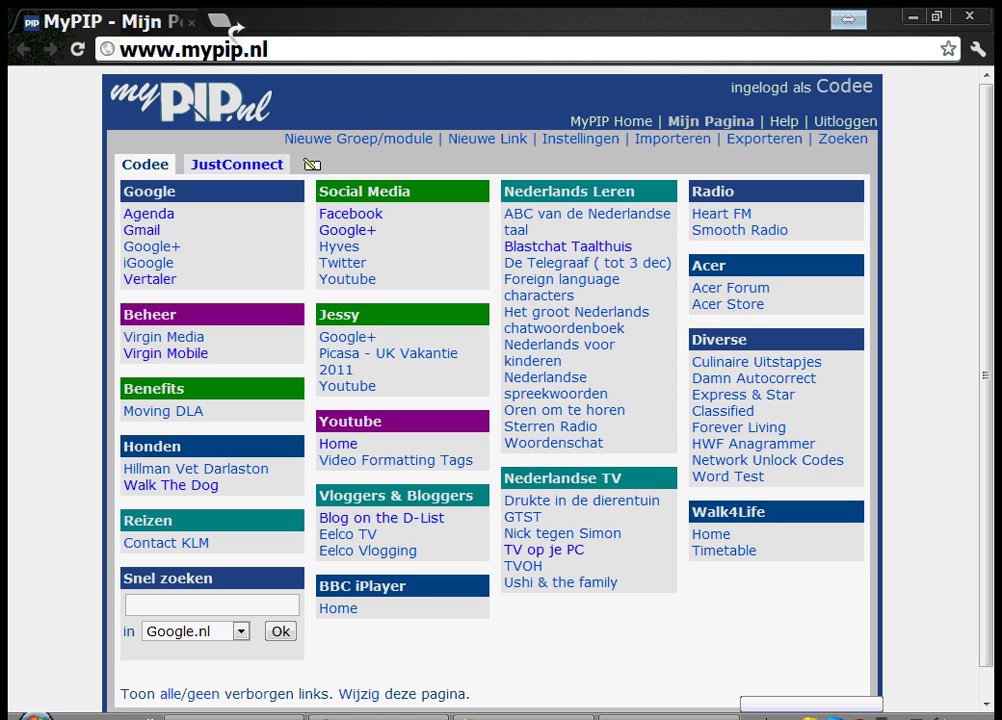
{"action": "left_click", "coordinate": [226, 22]}
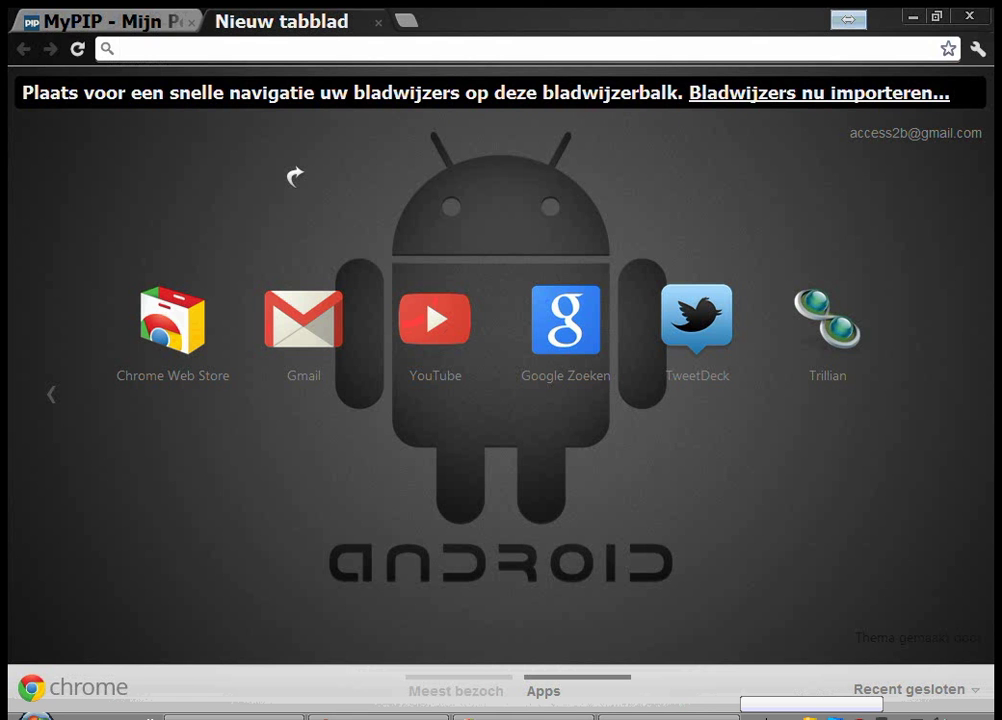
{"action": "type", "text": "blac"}
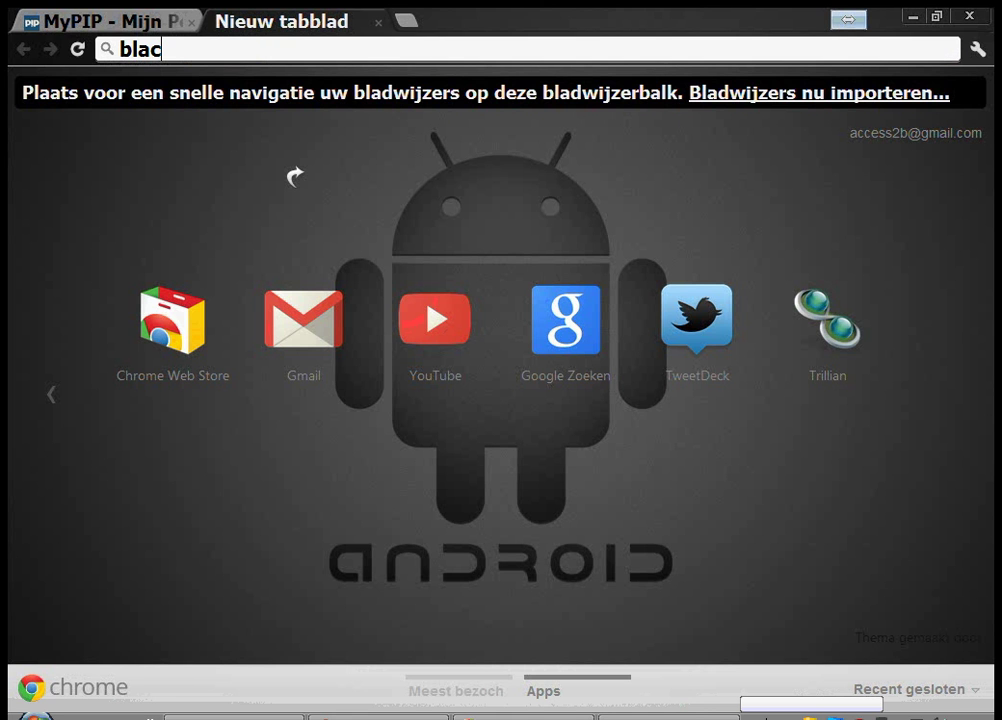
{"action": "type", "text": "k and white wheel"}
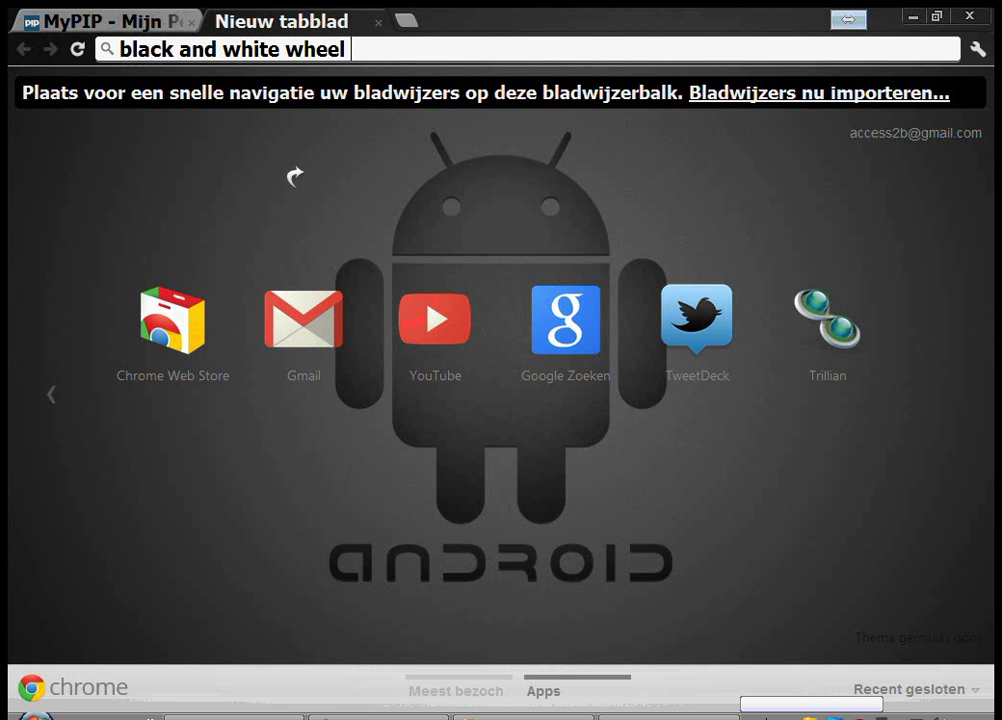
{"action": "type", "text": "chair logo"}
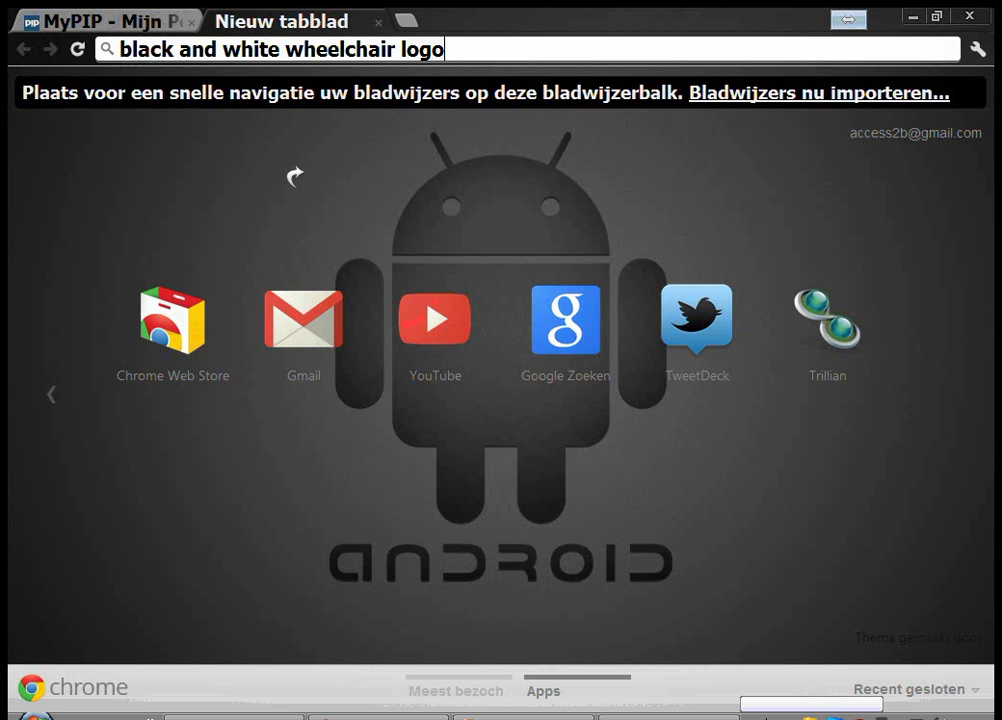
{"action": "key", "text": "Return"}
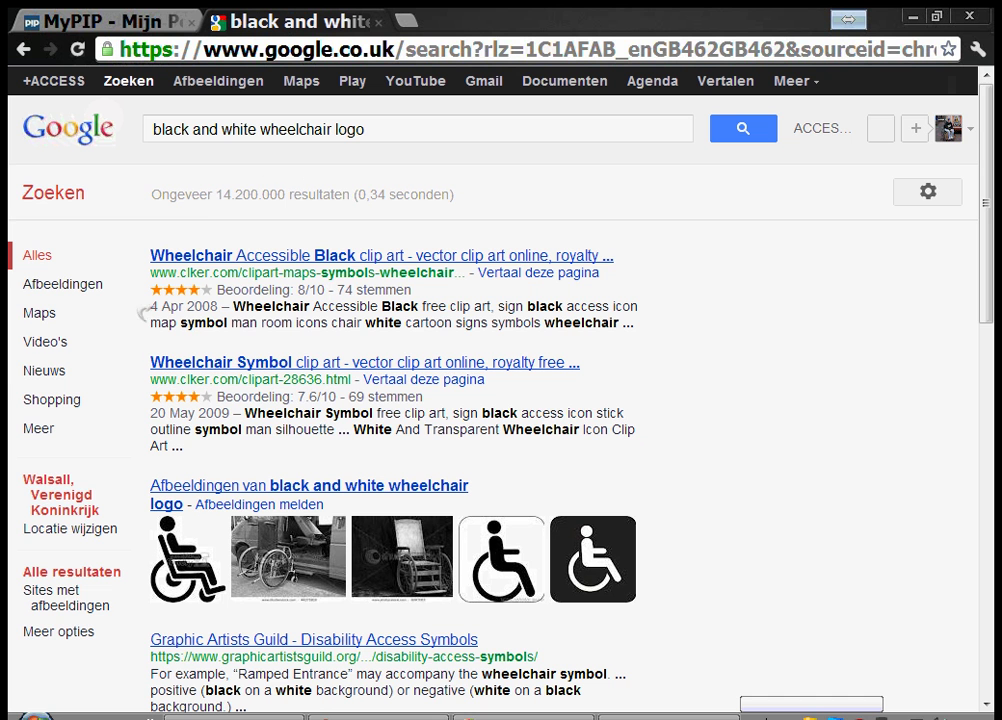
Step: Show the image results for the wheelchair search and copy the large black-framed wheelchair symbol, 9225_wheelchair_bw.jpg
{"action": "left_click", "coordinate": [98, 288]}
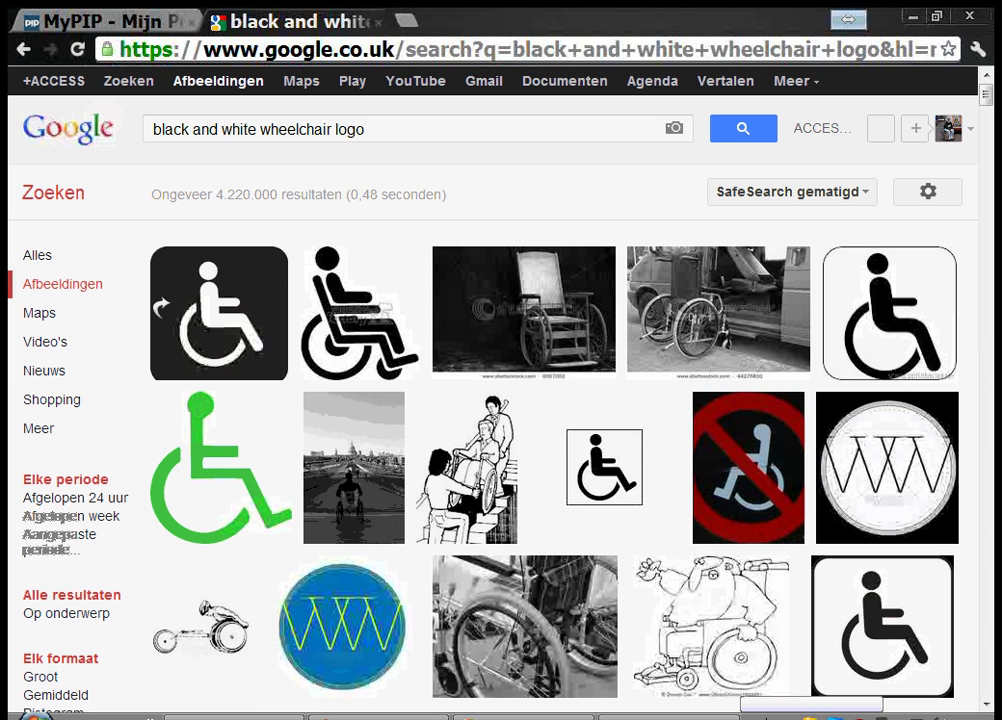
{"action": "mouse_move", "coordinate": [360, 310]}
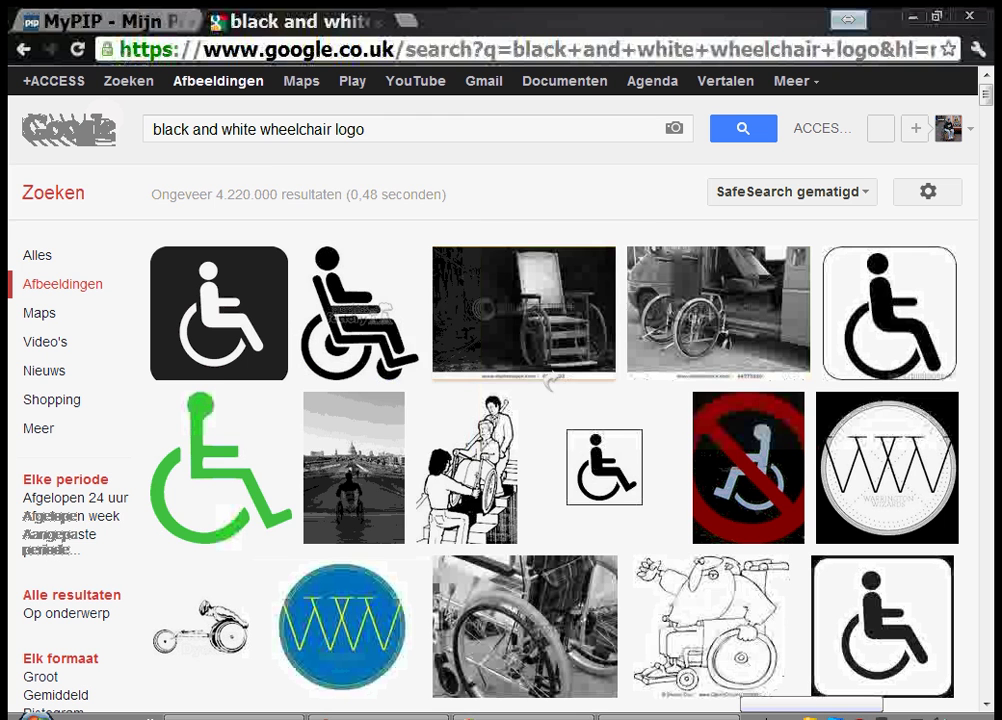
{"action": "mouse_move", "coordinate": [430, 299]}
{"action": "mouse_move", "coordinate": [705, 610]}
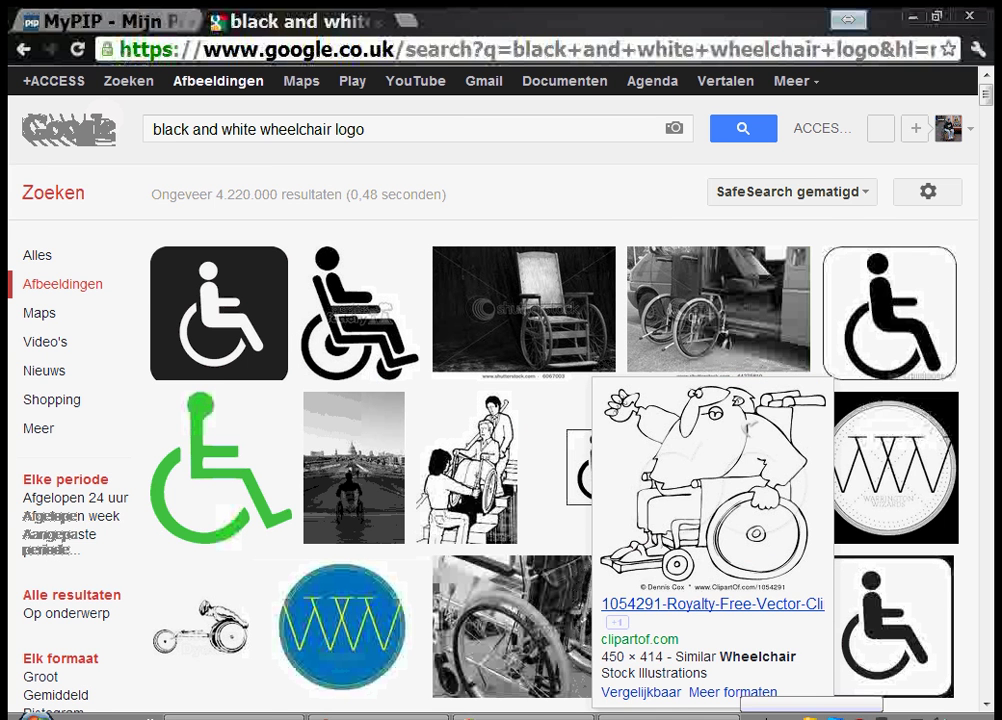
{"action": "scroll", "coordinate": [740, 530], "scroll_direction": "down", "scroll_amount": 2}
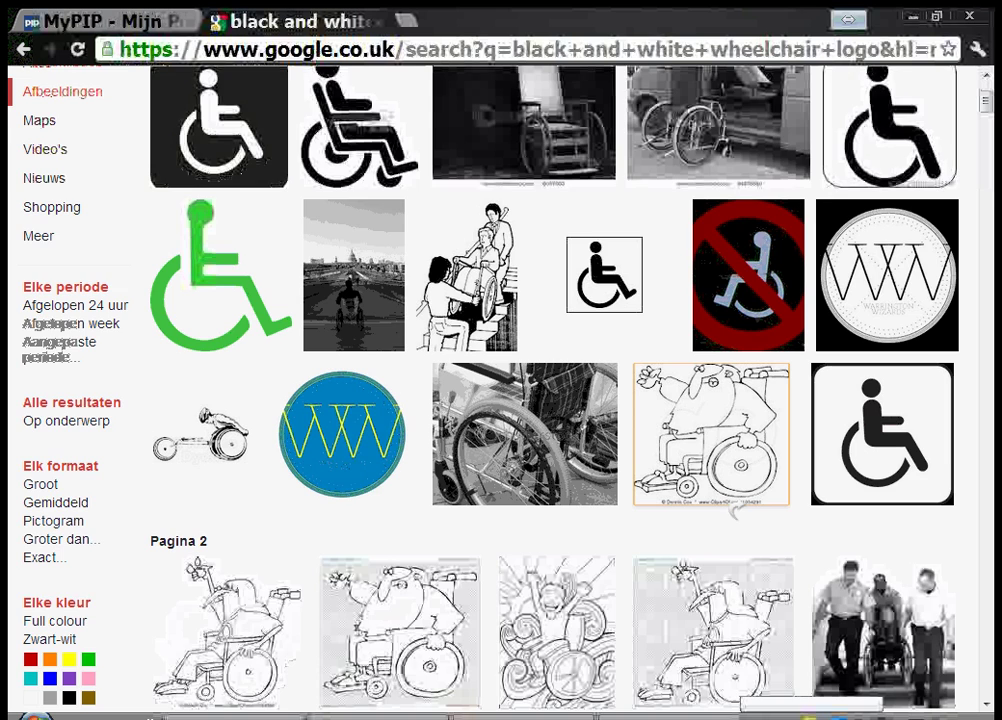
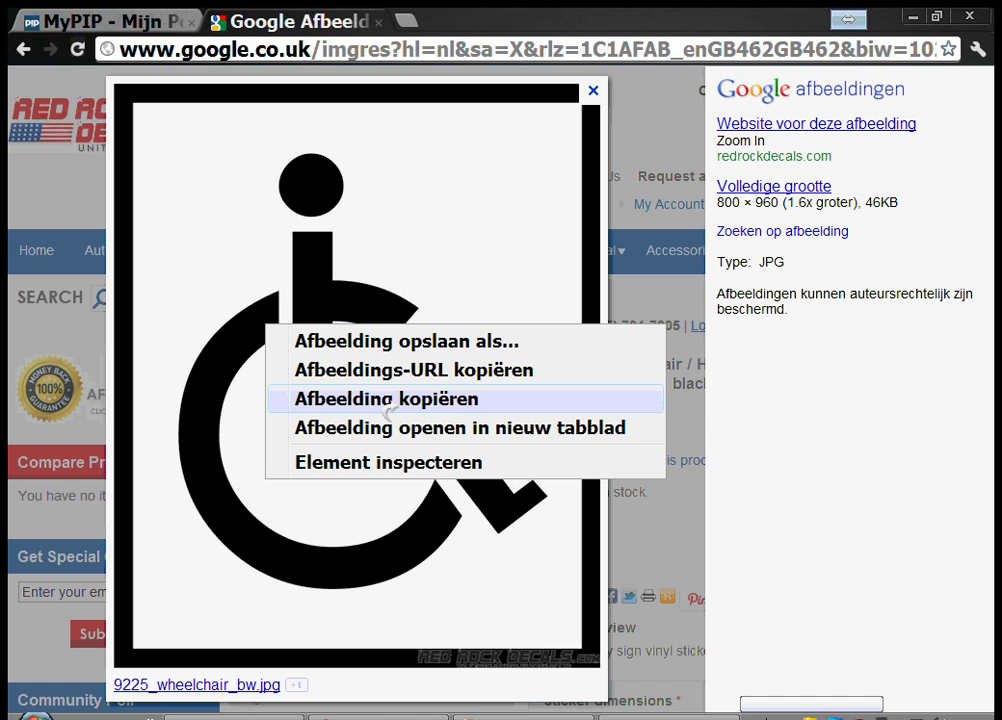
{"action": "left_click", "coordinate": [386, 402]}
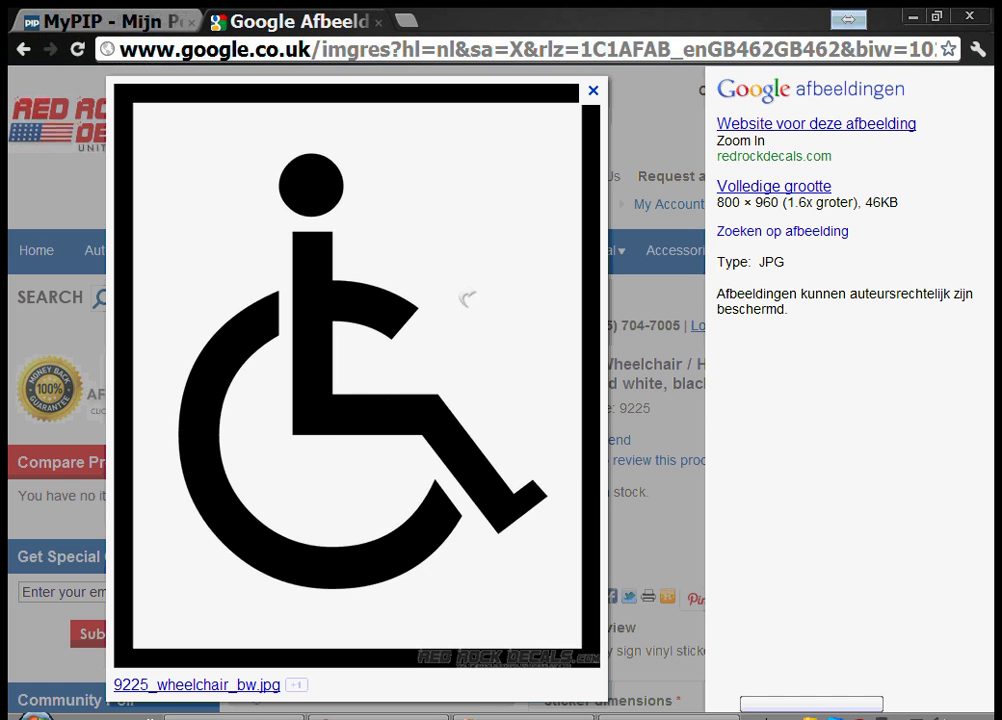
Step: Switch to Paint Shop Pro and paste the copied black-framed wheelchair symbol as a new image
{"action": "key", "text": "alt+Tab"}
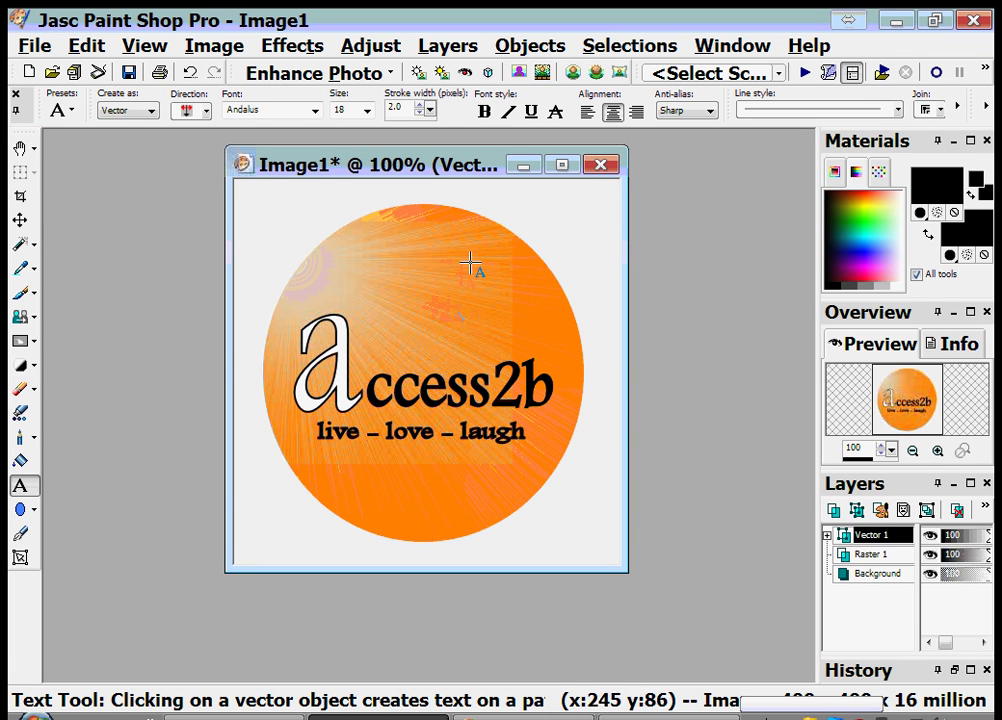
{"action": "right_click", "coordinate": [690, 273]}
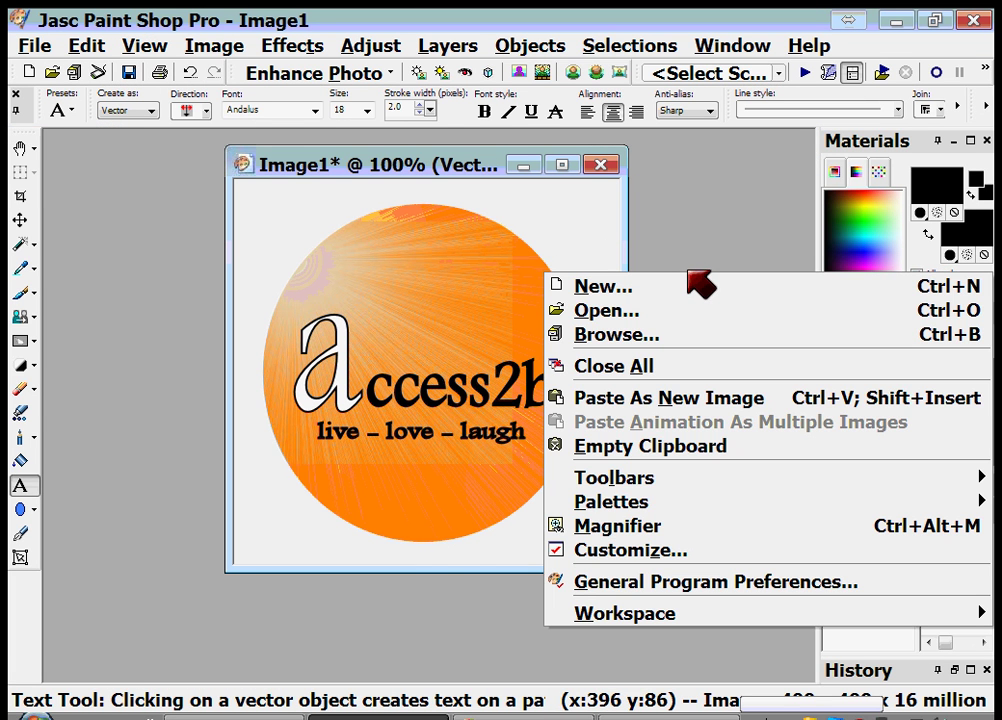
{"action": "left_click", "coordinate": [650, 397]}
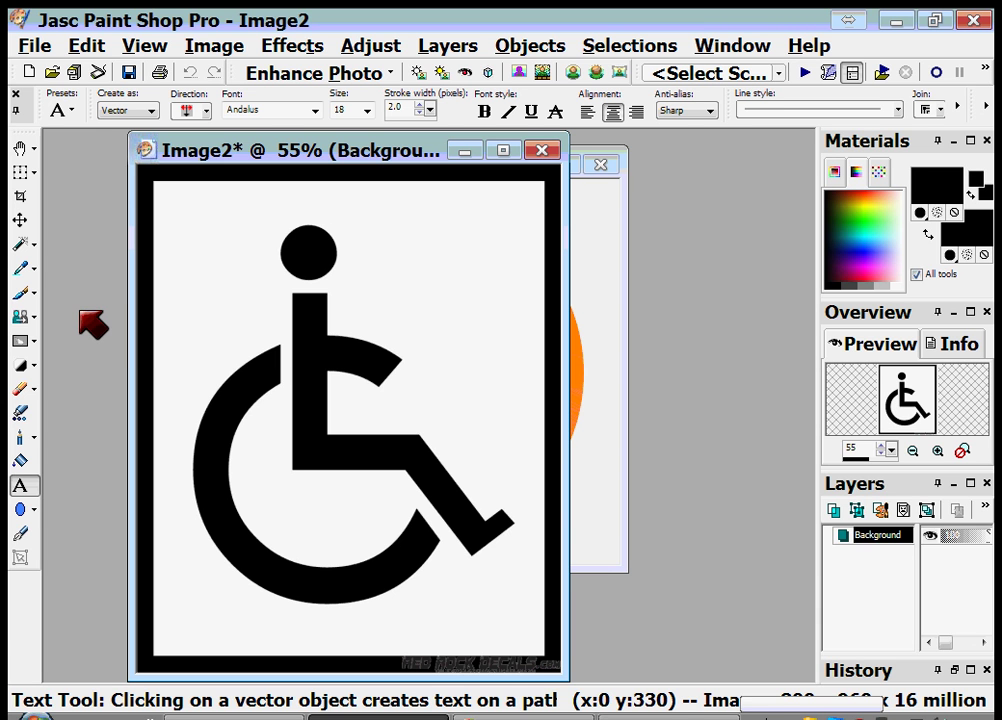
Step: Draw a crop rectangle of about 684 × 799 pixels inside the symbol's black frame, and close the image without saving it
{"action": "left_click", "coordinate": [20, 196]}
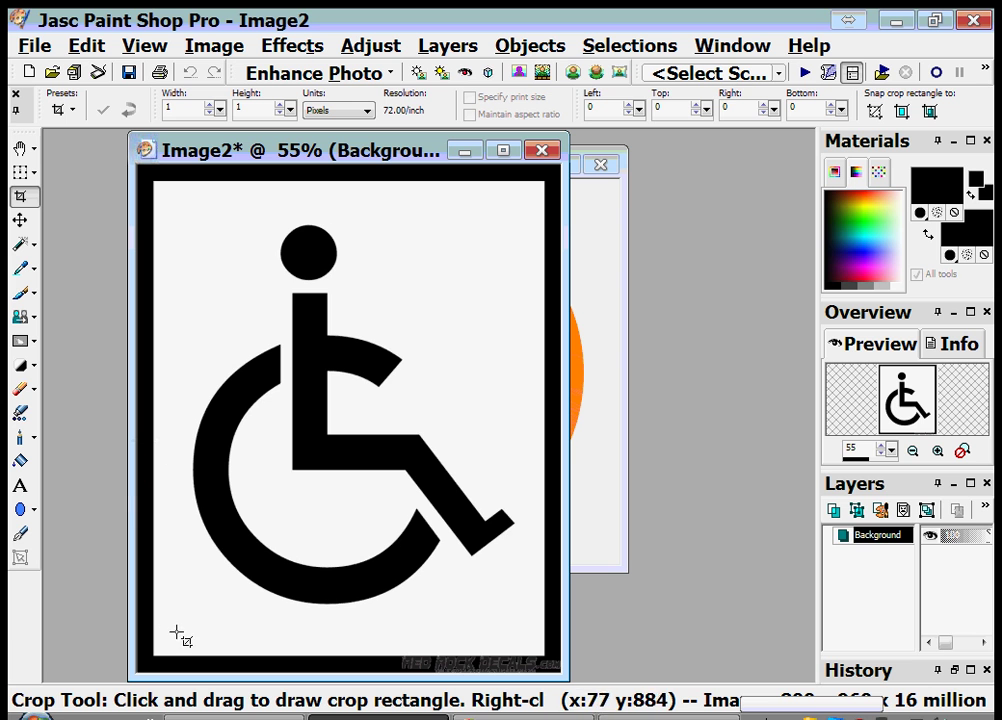
{"action": "left_click_drag", "start_coordinate": [171, 634], "coordinate": [533, 212]}
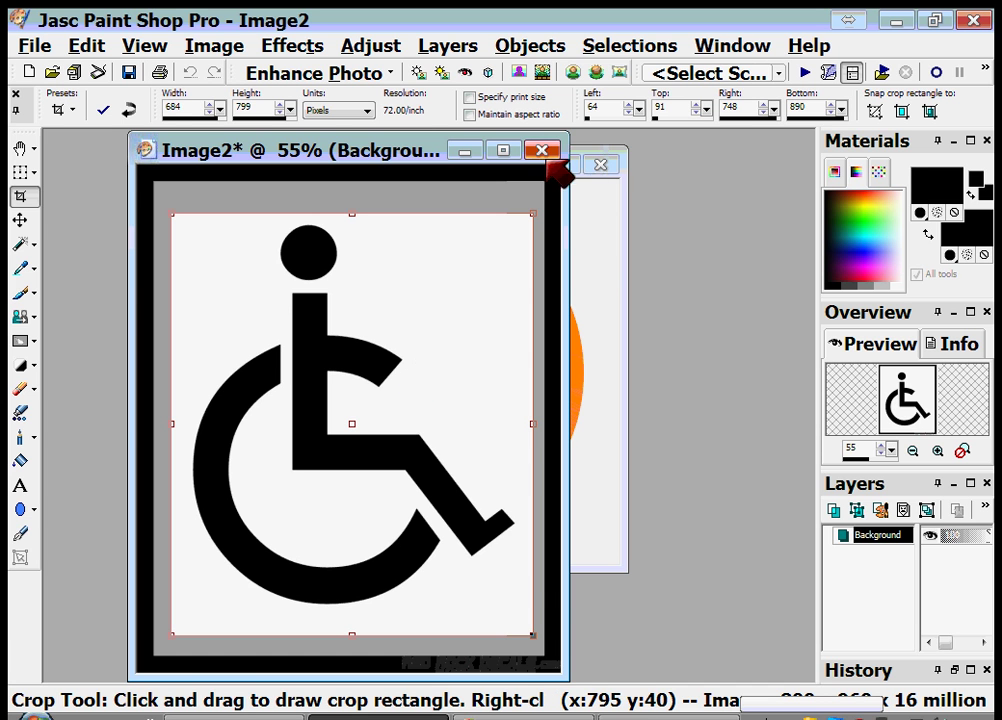
{"action": "left_click", "coordinate": [541, 150]}
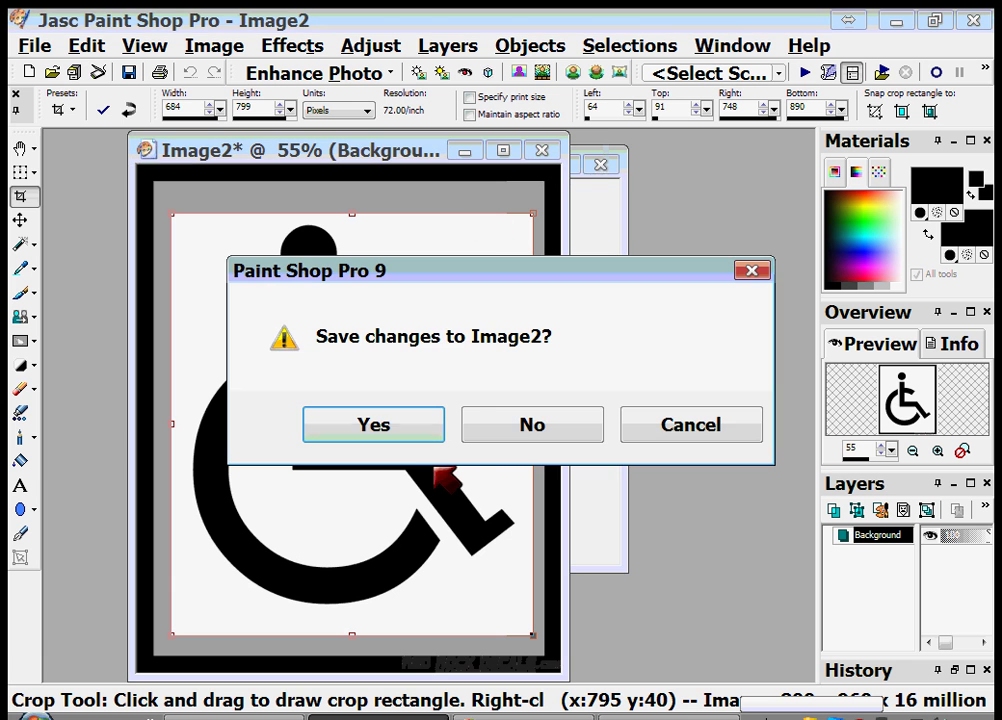
{"action": "left_click", "coordinate": [512, 430]}
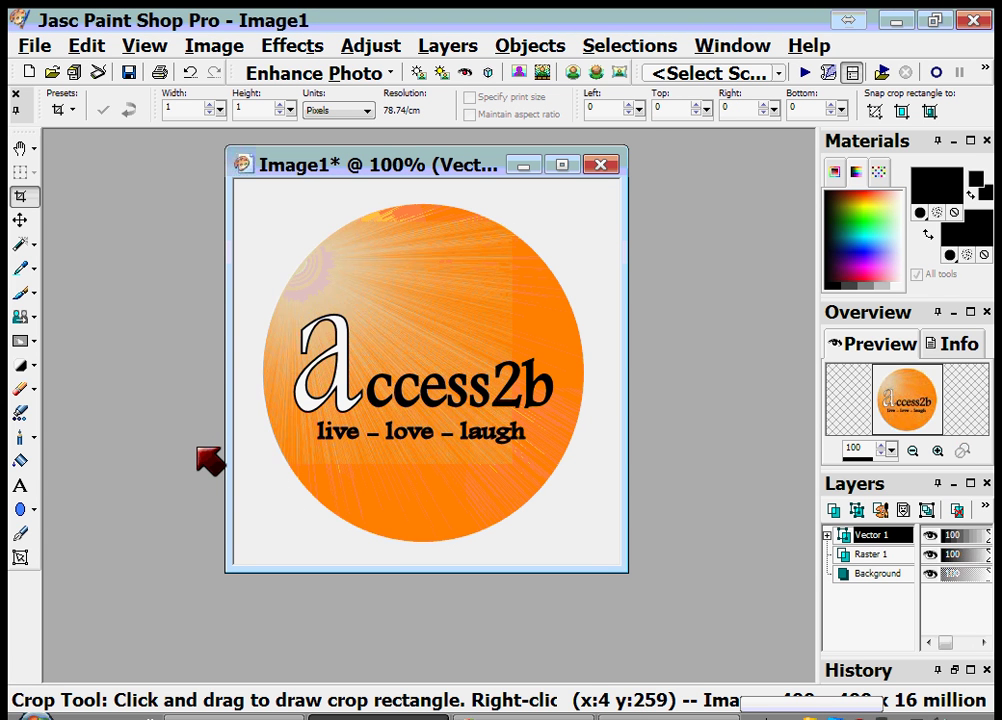
Step: Switch to Chrome, return to the image results and copy the small boxed wheelchair symbol, whlchr.gif
{"action": "key", "text": "alt+Tab"}
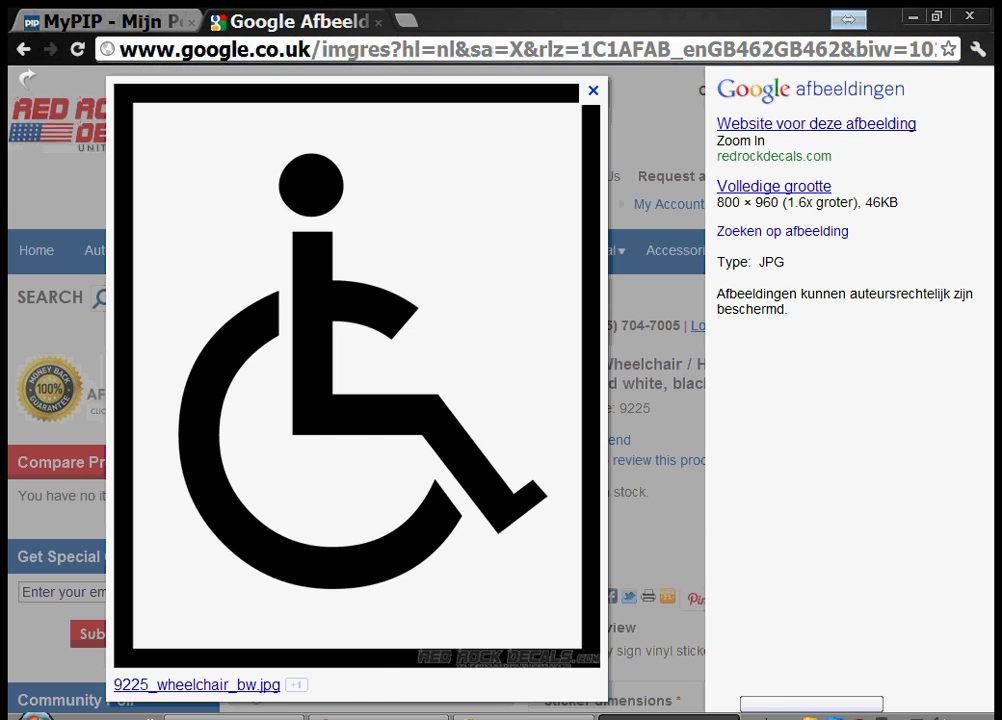
{"action": "left_click", "coordinate": [22, 48]}
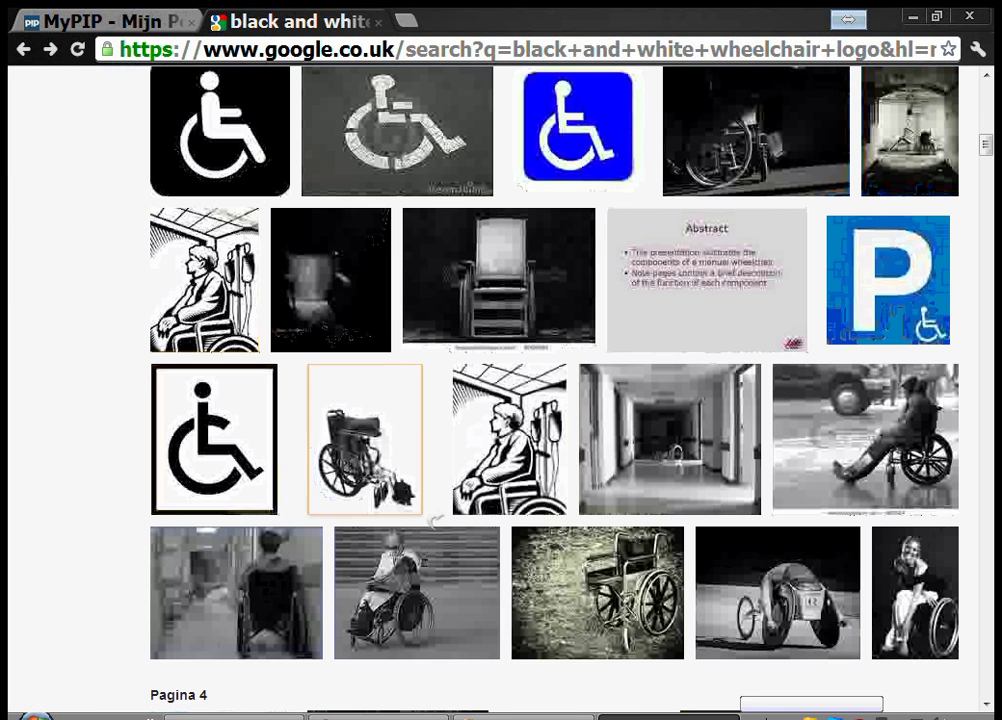
{"action": "scroll", "coordinate": [555, 390], "scroll_direction": "up", "scroll_amount": 8}
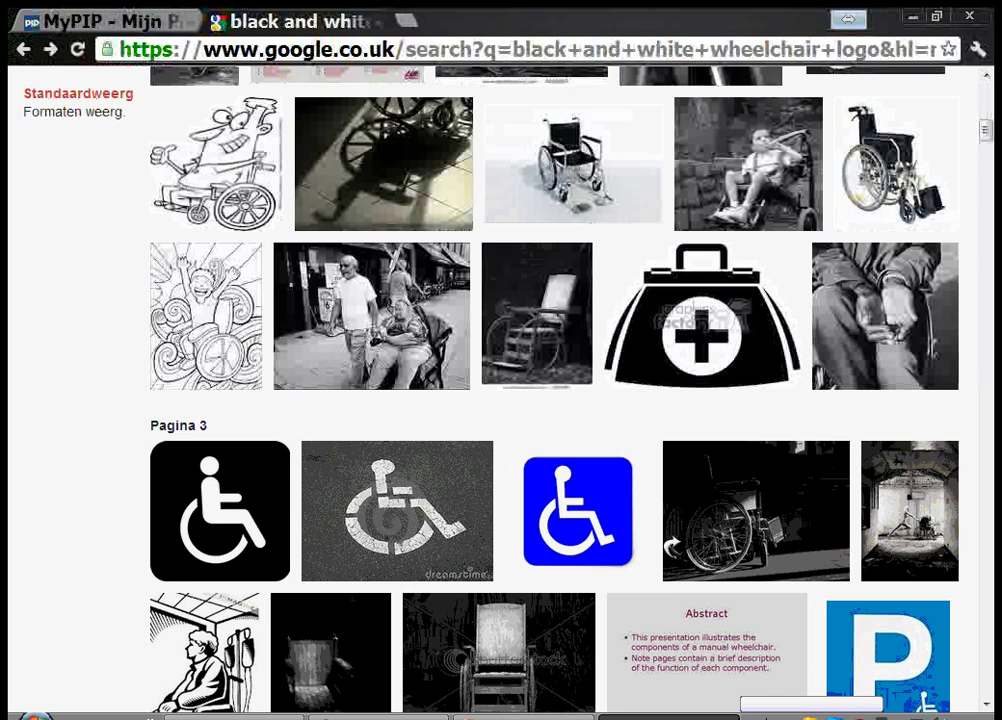
{"action": "scroll", "coordinate": [555, 390], "scroll_direction": "up", "scroll_amount": 3}
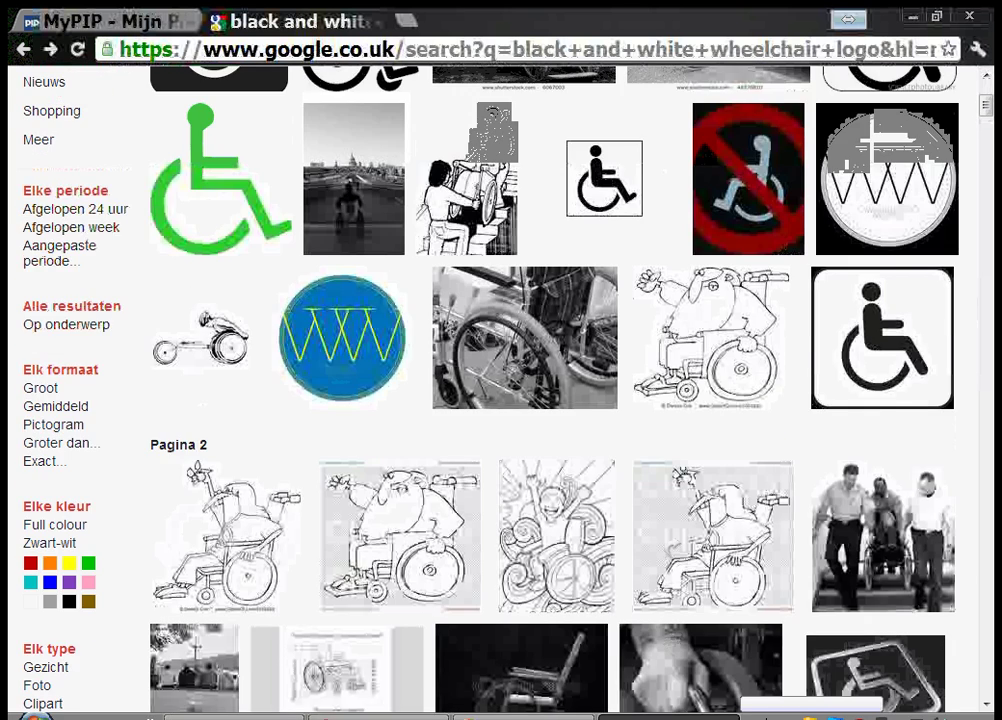
{"action": "scroll", "coordinate": [555, 390], "scroll_direction": "up", "scroll_amount": 1}
{"action": "left_click", "coordinate": [600, 279]}
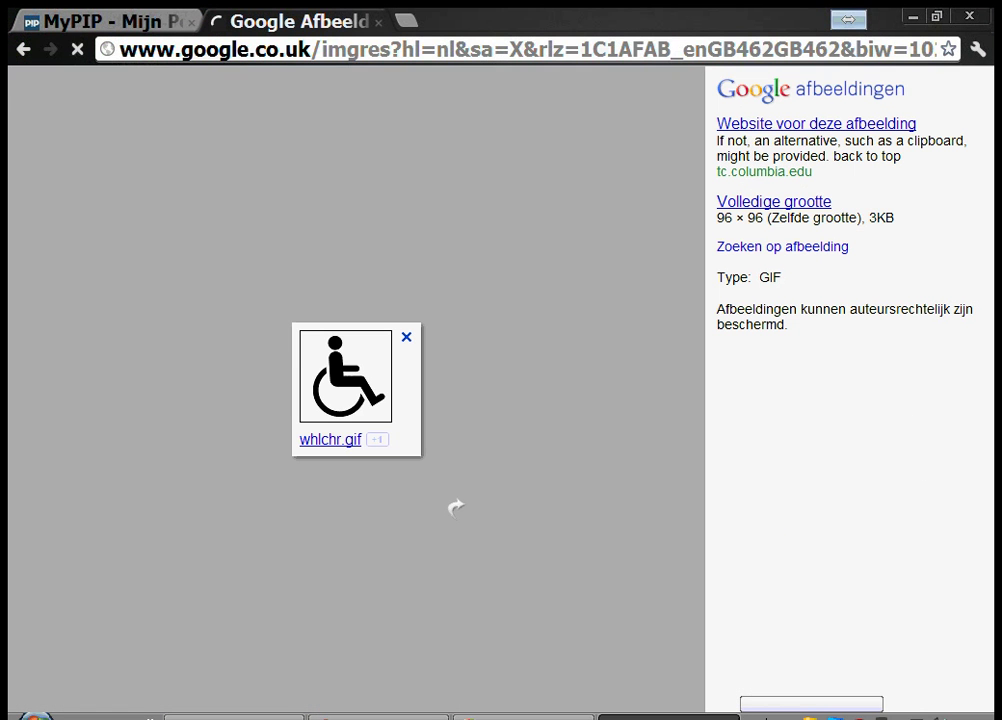
{"action": "right_click", "coordinate": [343, 370]}
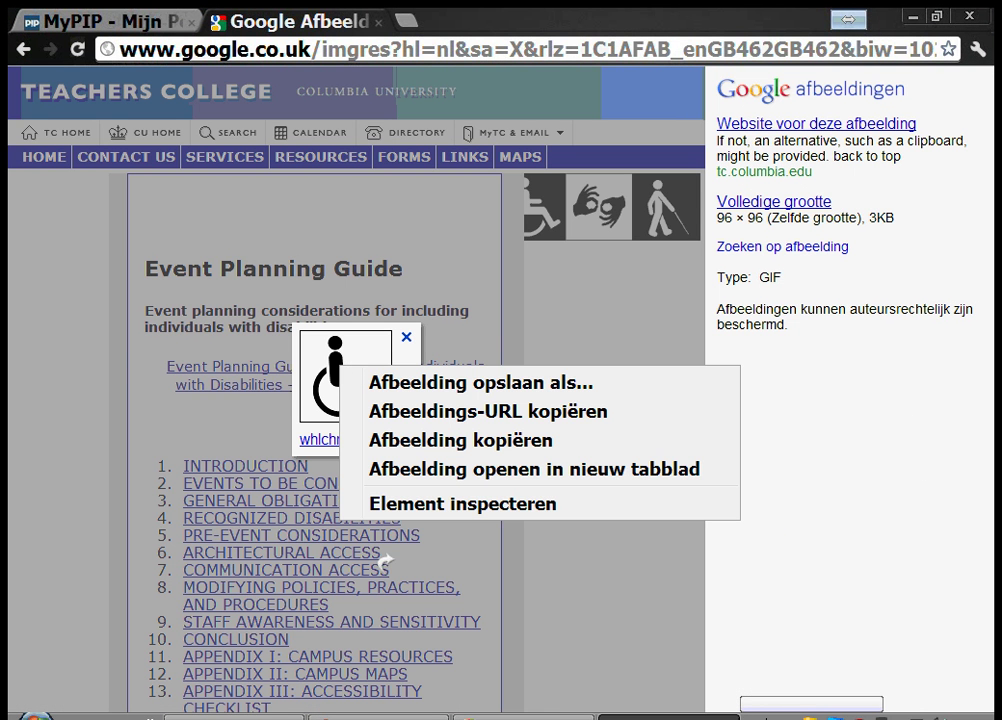
{"action": "left_click", "coordinate": [470, 502]}
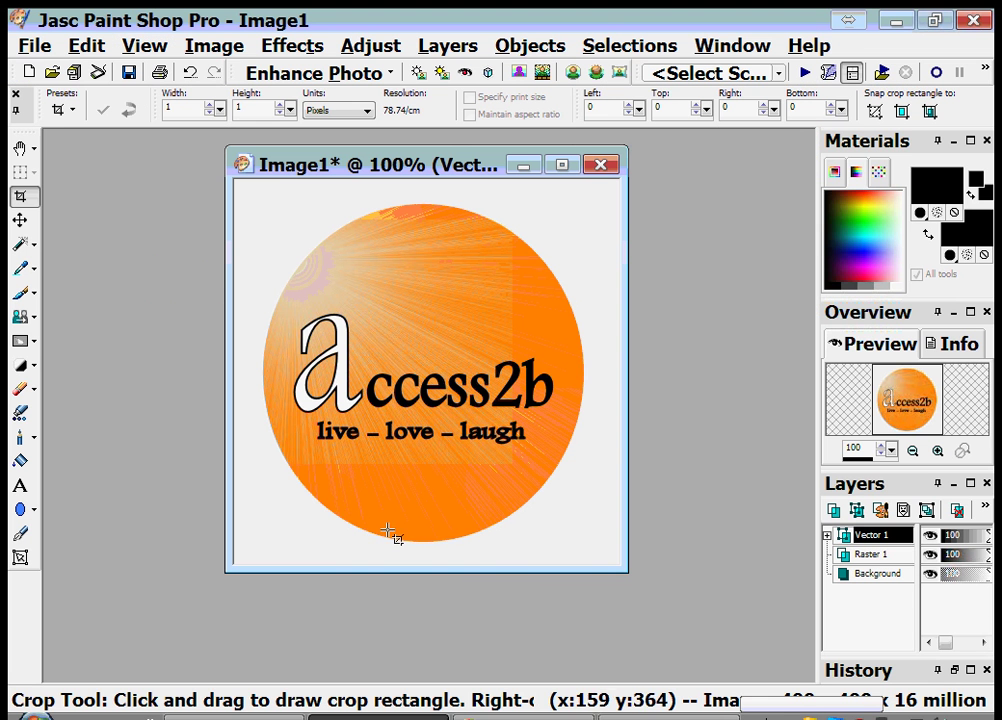
Step: Paste the copied whlchr.gif symbol into Paint Shop Pro as a new image, and close it without saving
{"action": "right_click", "coordinate": [134, 270]}
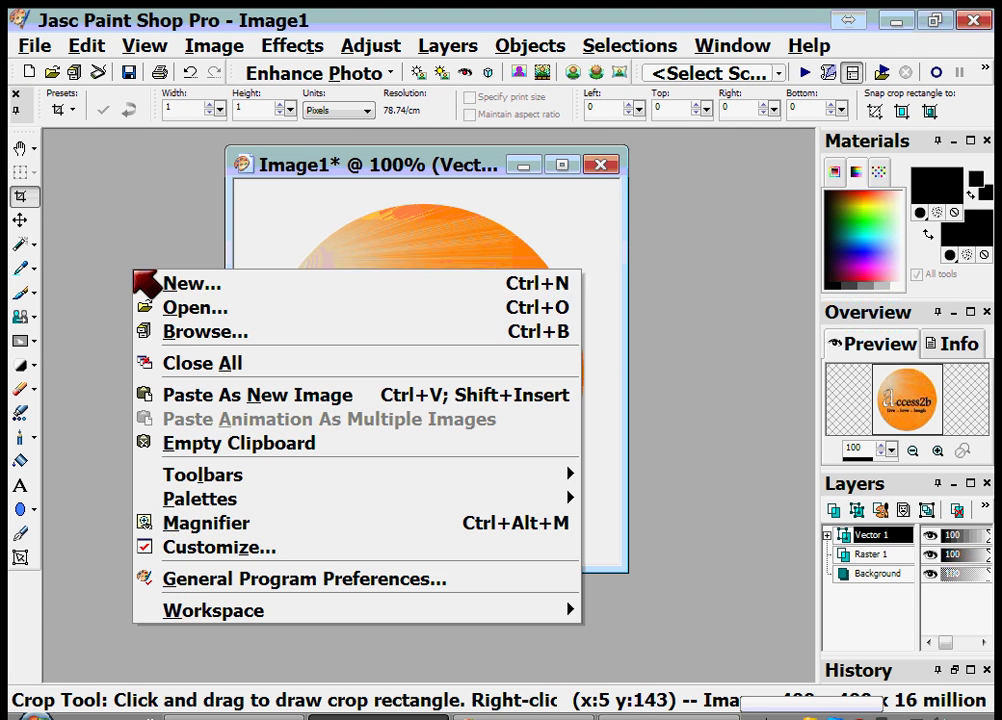
{"action": "left_click", "coordinate": [200, 391]}
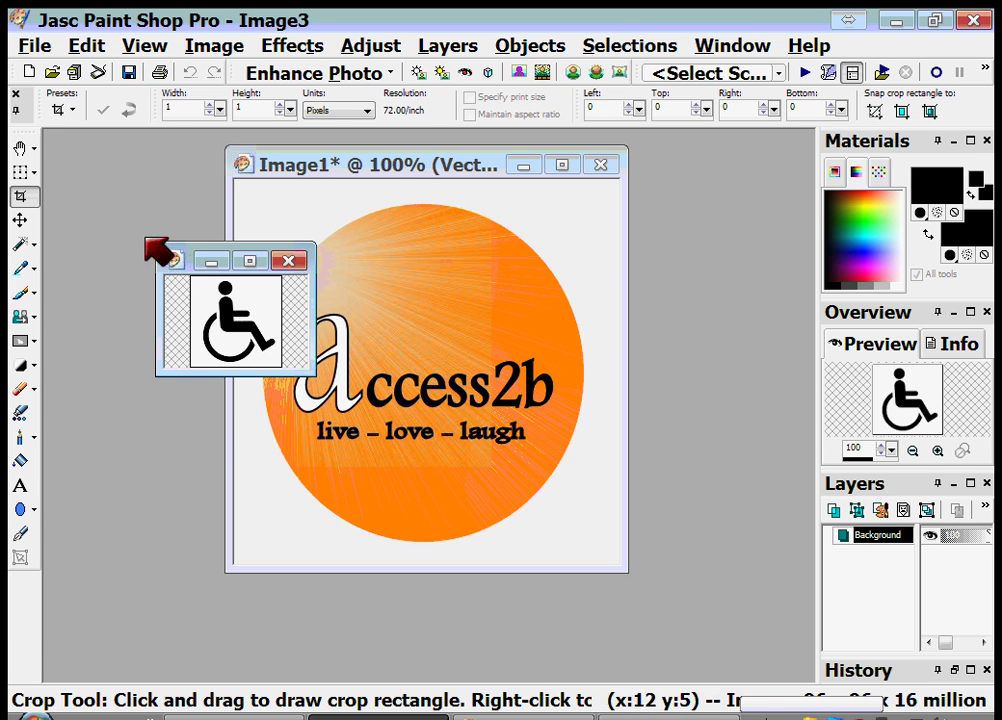
{"action": "left_click", "coordinate": [22, 245]}
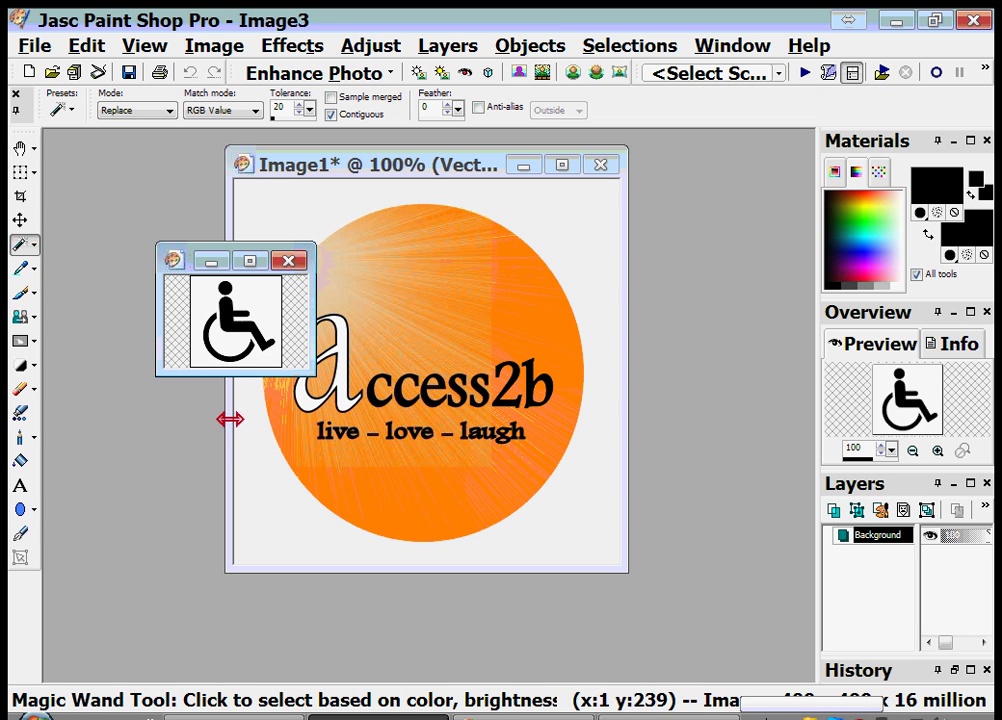
{"action": "left_click", "coordinate": [289, 262]}
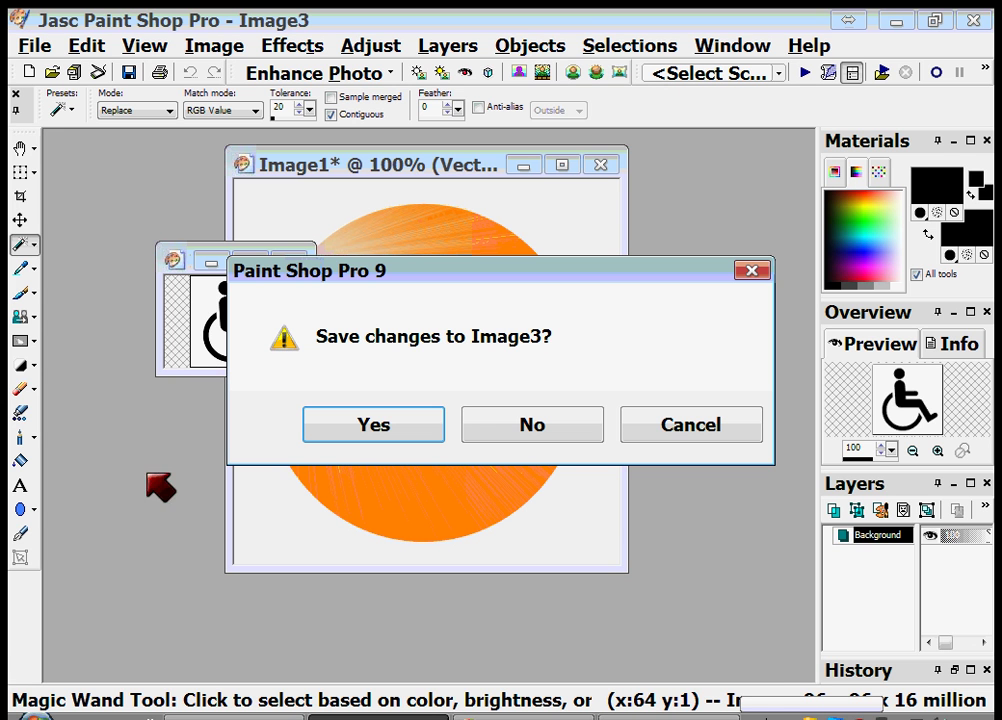
{"action": "left_click", "coordinate": [517, 424]}
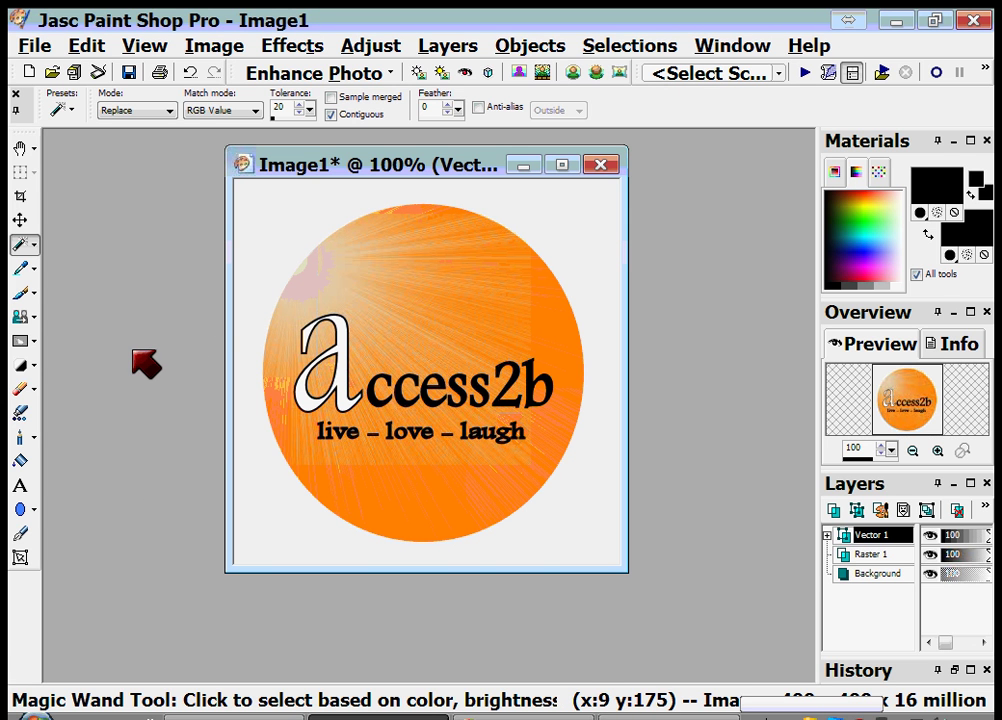
Step: Switch to Chrome, return to the "black and white wheelchair logo" image results and look through them for another wheelchair symbol
{"action": "key", "text": "alt+Tab"}
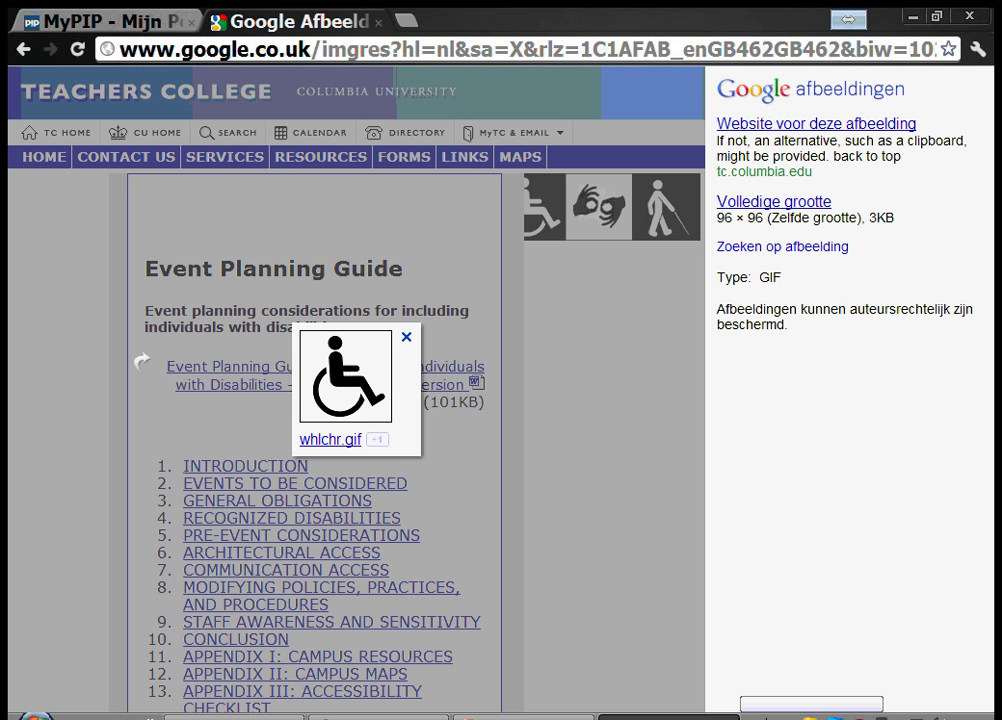
{"action": "left_click", "coordinate": [22, 48]}
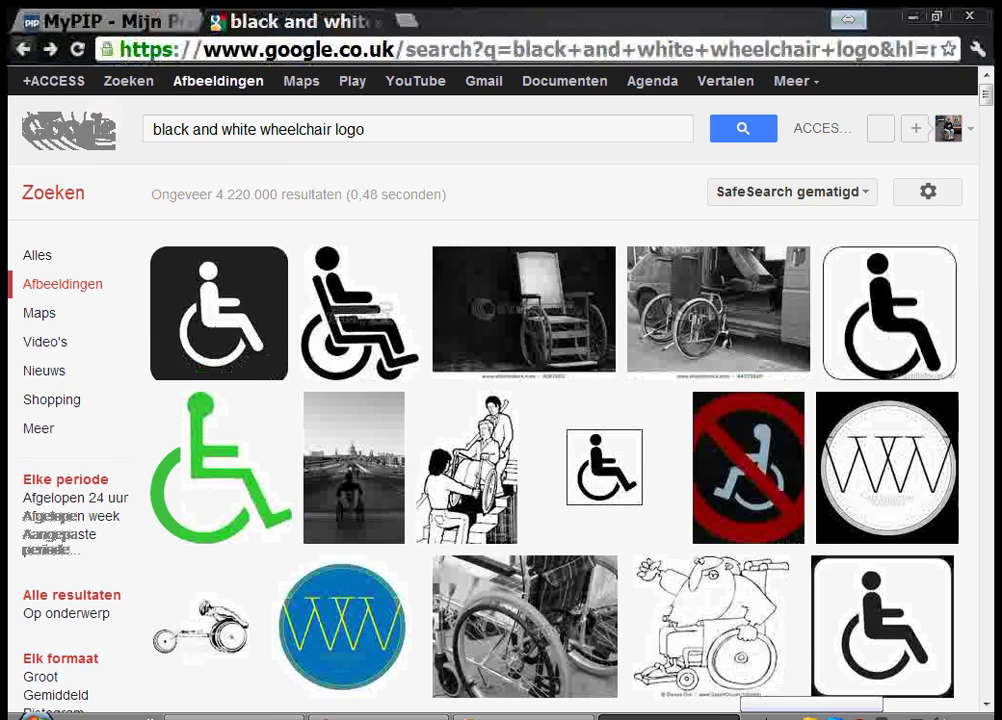
{"action": "scroll", "coordinate": [326, 470], "scroll_direction": "down", "scroll_amount": 2}
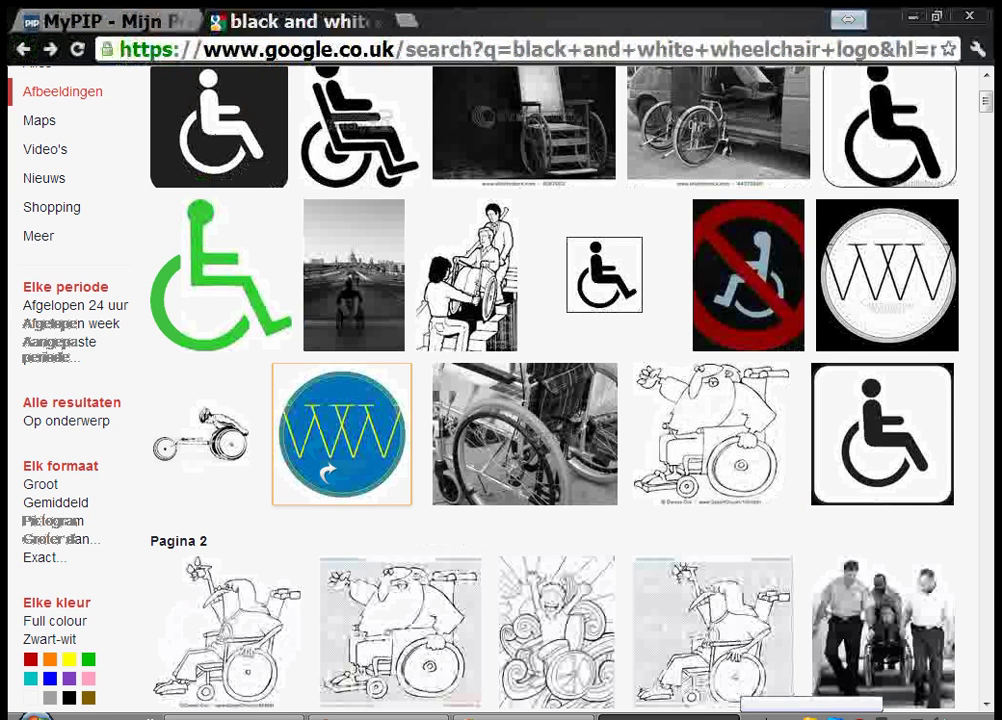
{"action": "scroll", "coordinate": [327, 472], "scroll_direction": "down", "scroll_amount": 10}
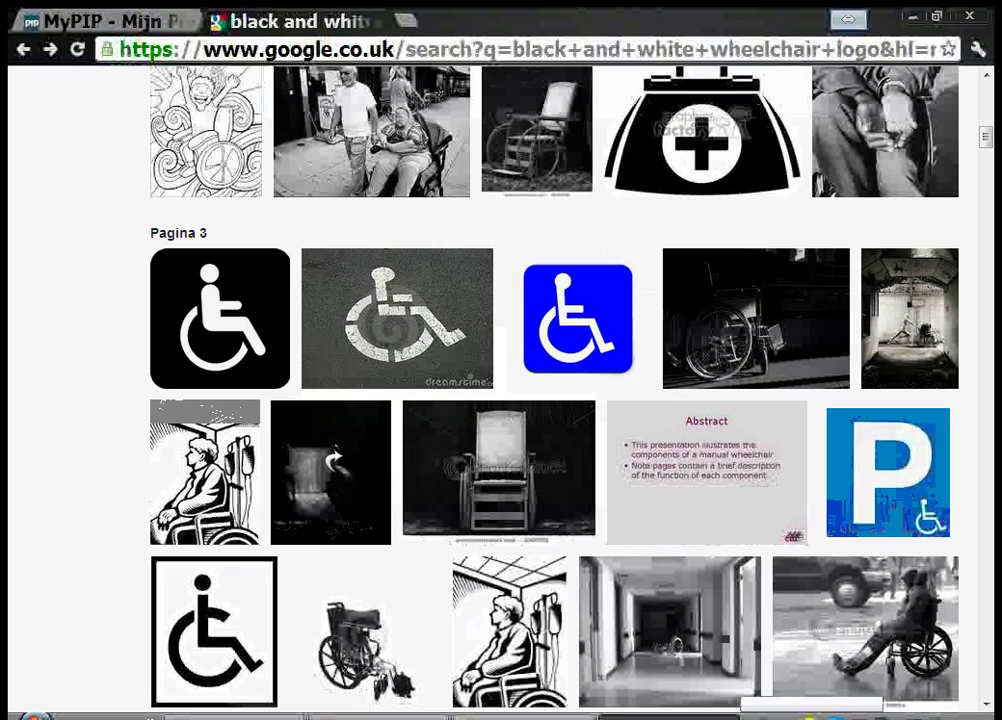
{"action": "scroll", "coordinate": [333, 457], "scroll_direction": "down", "scroll_amount": 3}
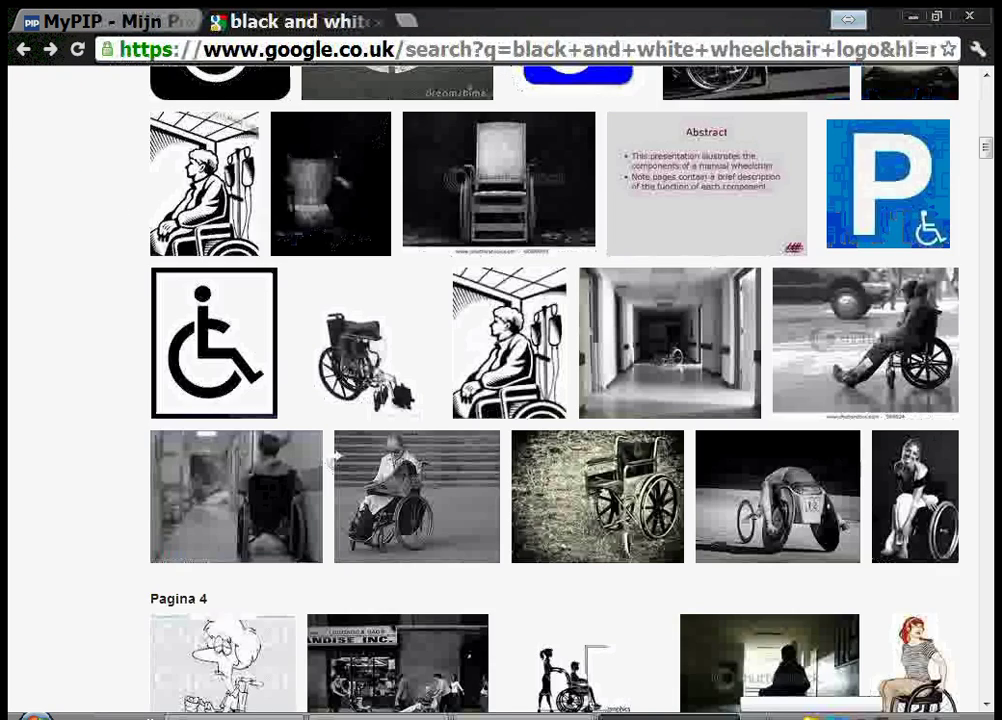
{"action": "scroll", "coordinate": [335, 457], "scroll_direction": "down", "scroll_amount": 4}
{"action": "scroll", "coordinate": [335, 457], "scroll_direction": "down", "scroll_amount": 2}
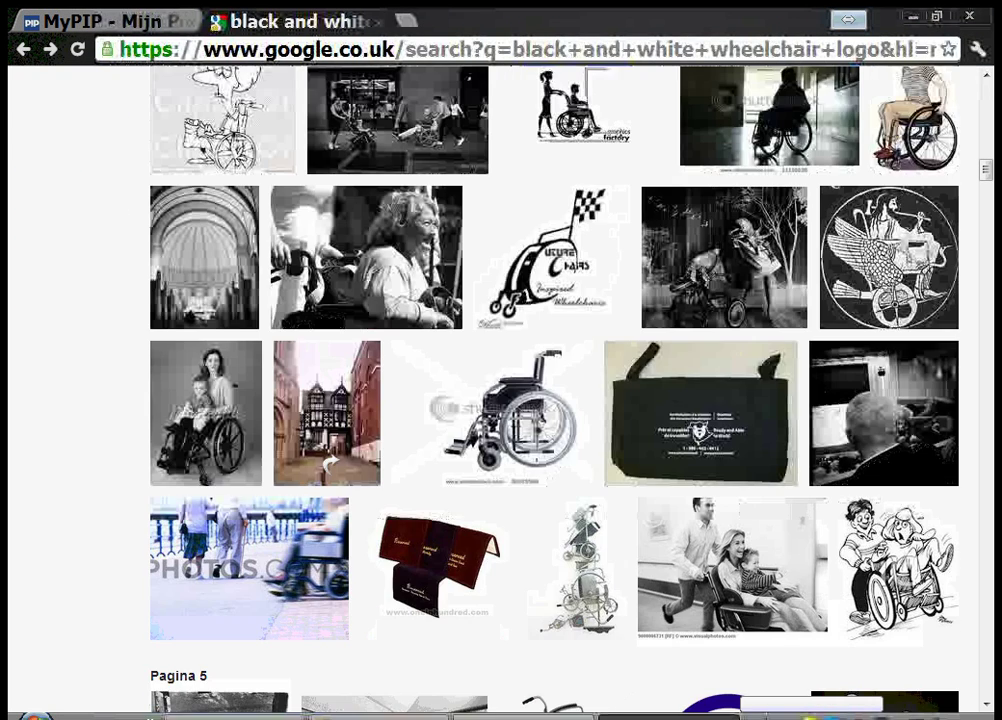
{"action": "scroll", "coordinate": [331, 462], "scroll_direction": "down", "scroll_amount": 3}
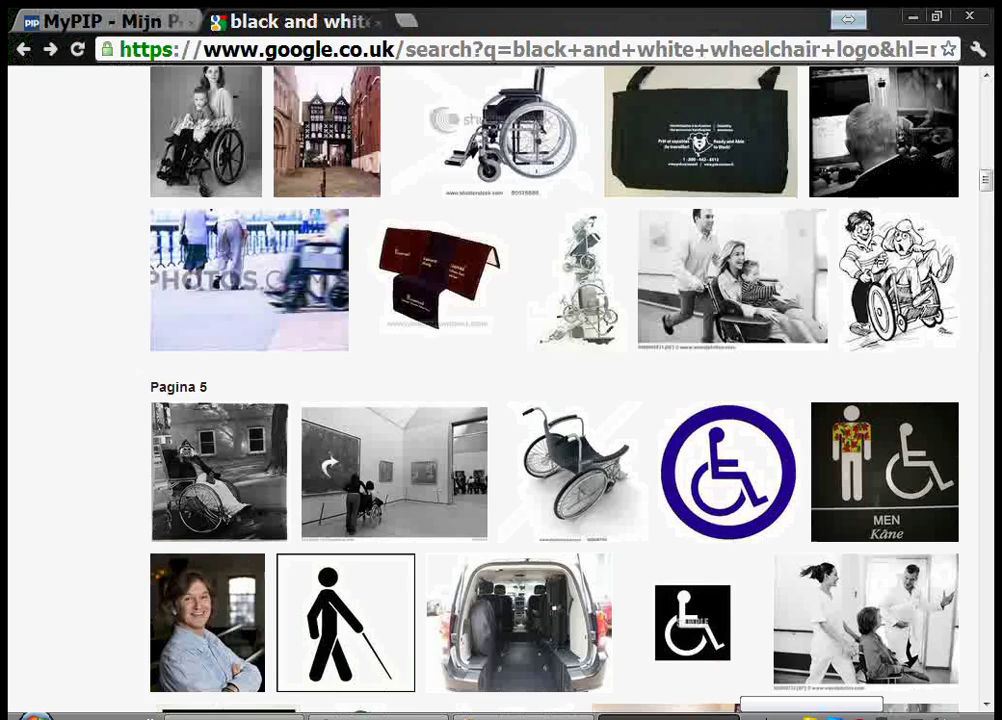
{"action": "scroll", "coordinate": [331, 464], "scroll_direction": "down", "scroll_amount": 4}
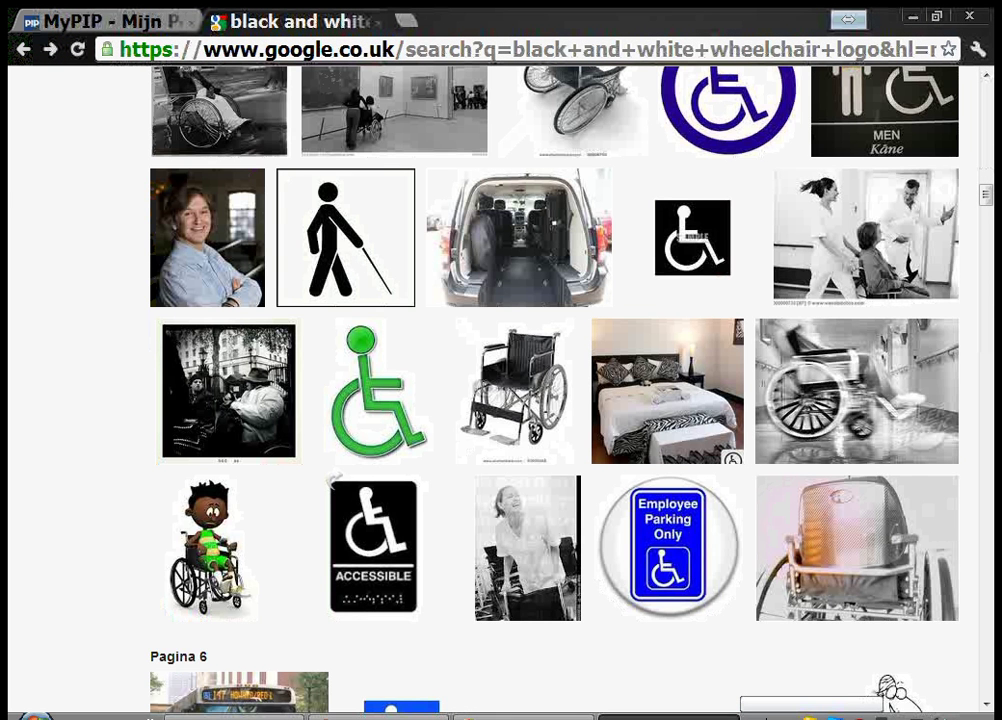
{"action": "scroll", "coordinate": [333, 480], "scroll_direction": "down", "scroll_amount": 1}
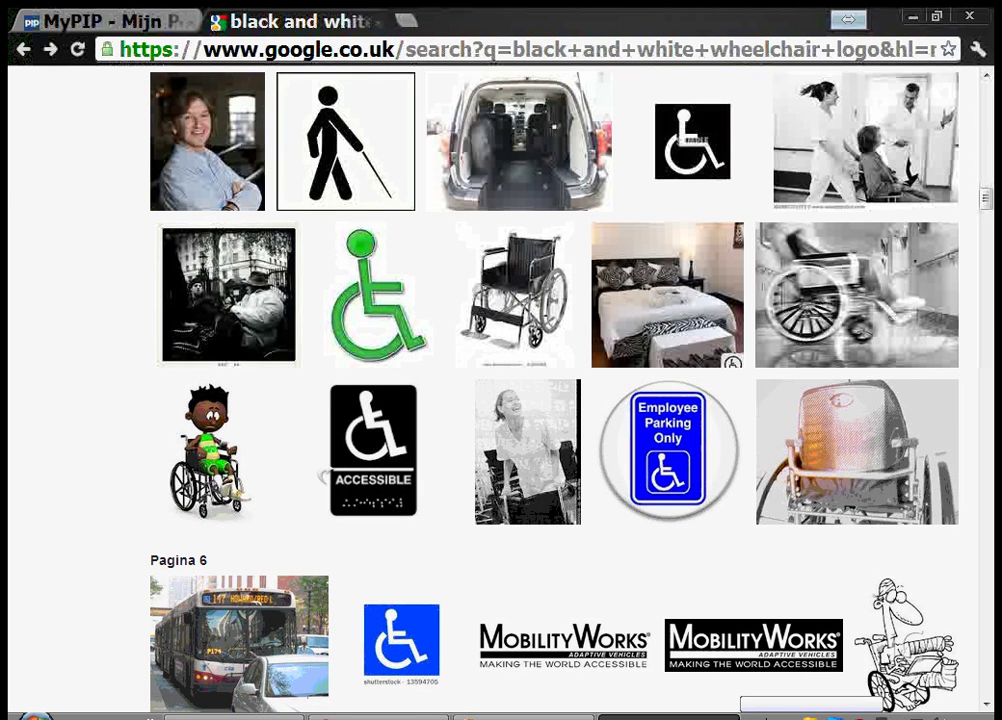
{"action": "scroll", "coordinate": [322, 477], "scroll_direction": "down", "scroll_amount": 15}
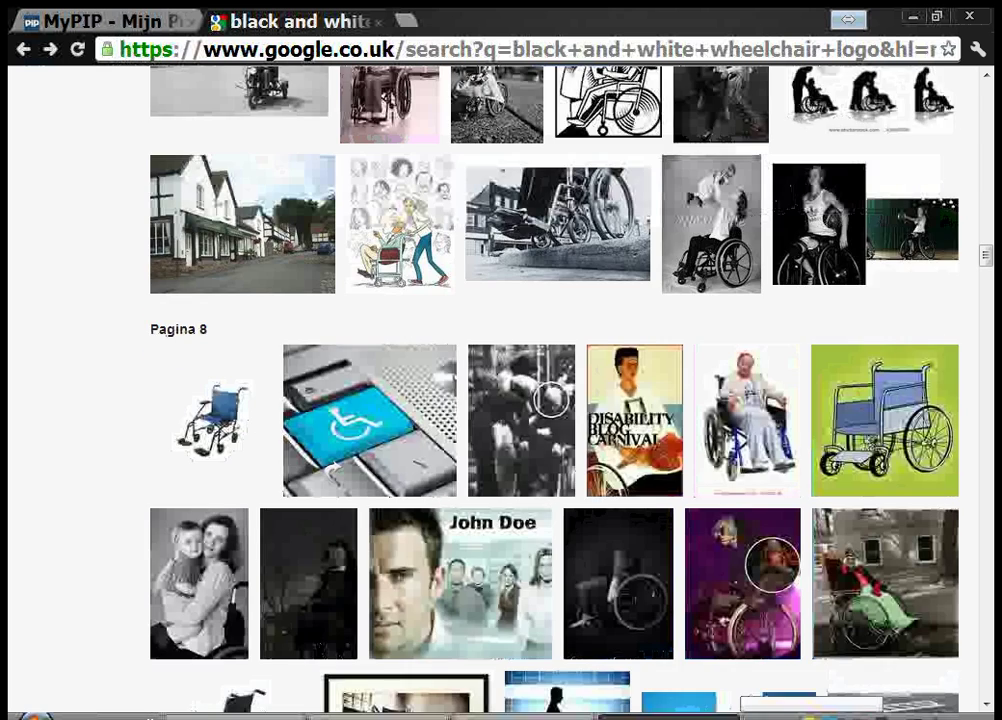
{"action": "scroll", "coordinate": [333, 470], "scroll_direction": "down", "scroll_amount": 5}
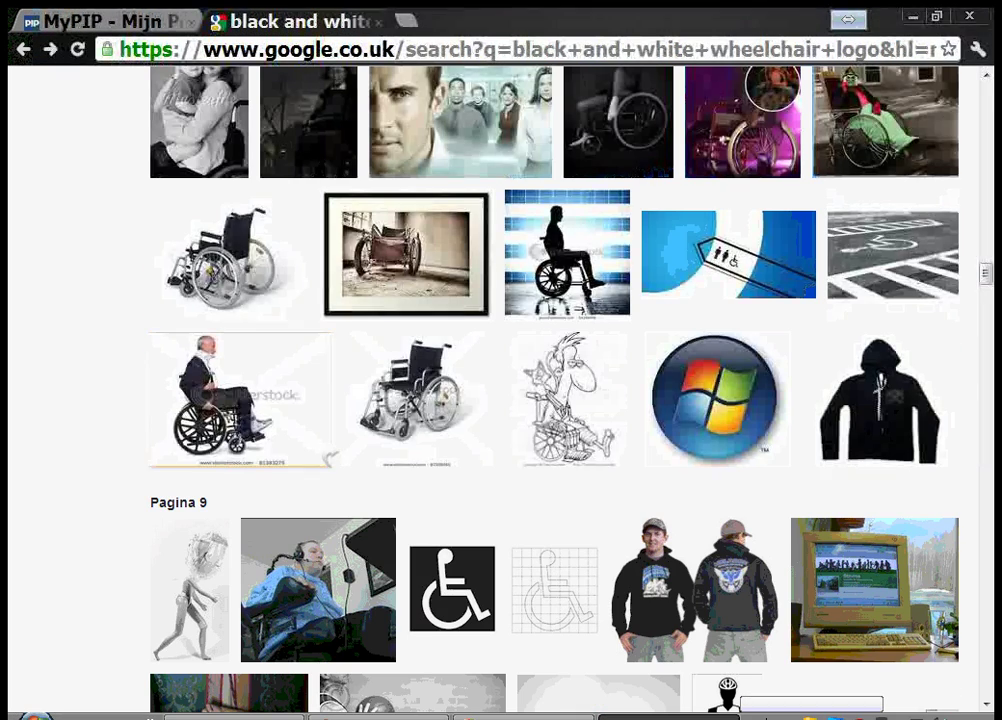
{"action": "mouse_move", "coordinate": [330, 458]}
{"action": "scroll", "coordinate": [330, 458], "scroll_direction": "down", "scroll_amount": 5}
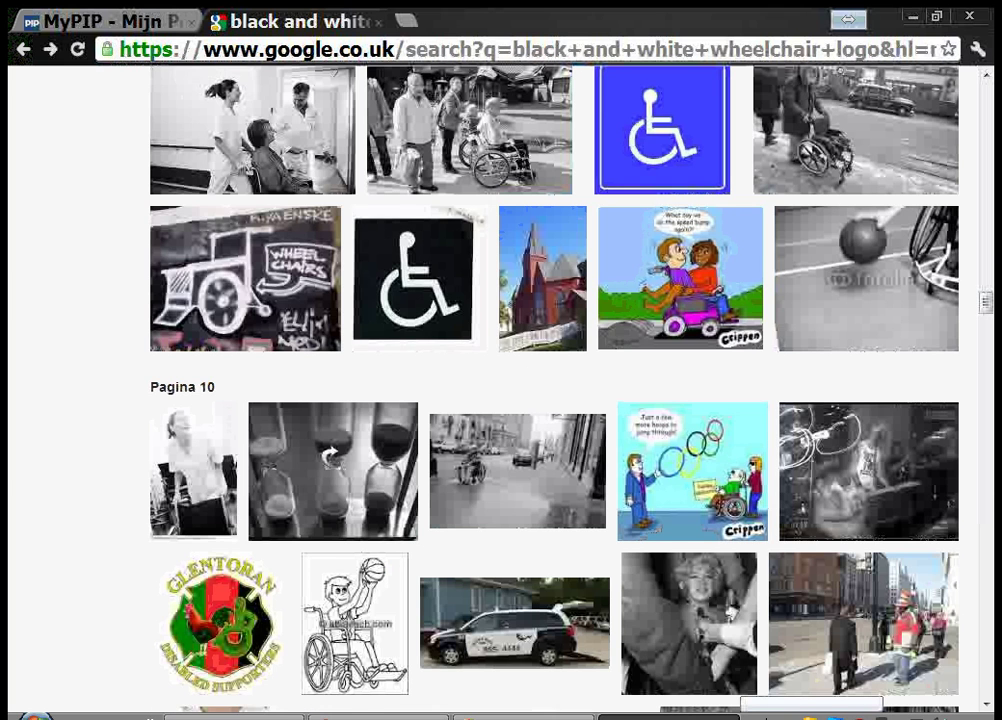
{"action": "scroll", "coordinate": [330, 458], "scroll_direction": "down", "scroll_amount": 7}
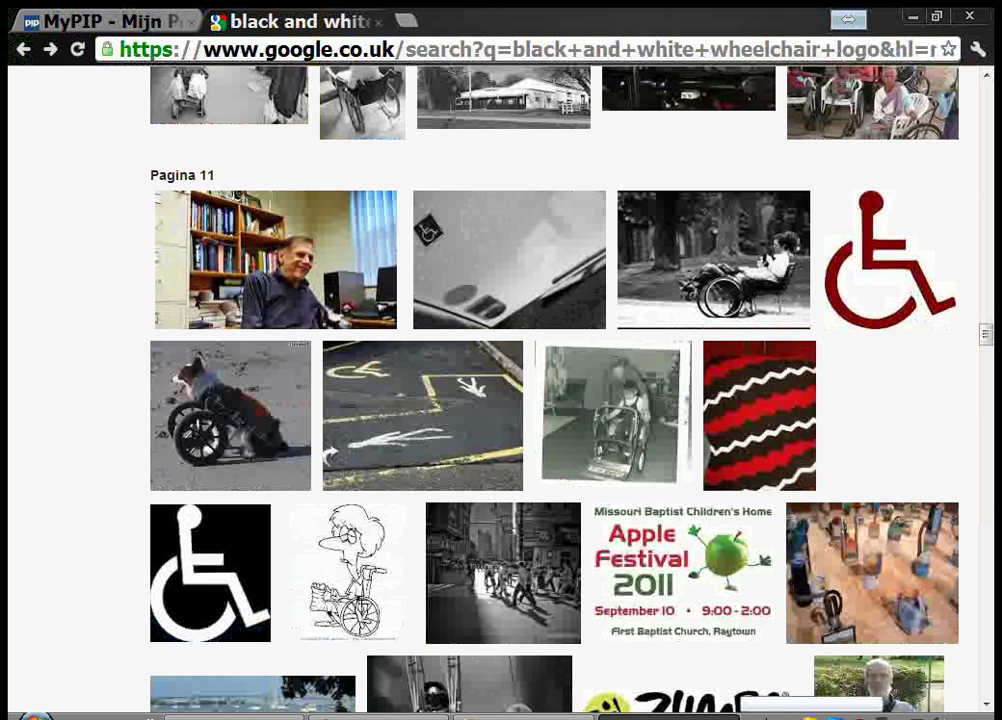
{"action": "scroll", "coordinate": [500, 400], "scroll_direction": "up", "scroll_amount": 2}
Step: Copy the burgundy handicap symbol image from clker.com in the page 11 results
{"action": "mouse_move", "coordinate": [917, 420]}
{"action": "right_click", "coordinate": [905, 438]}
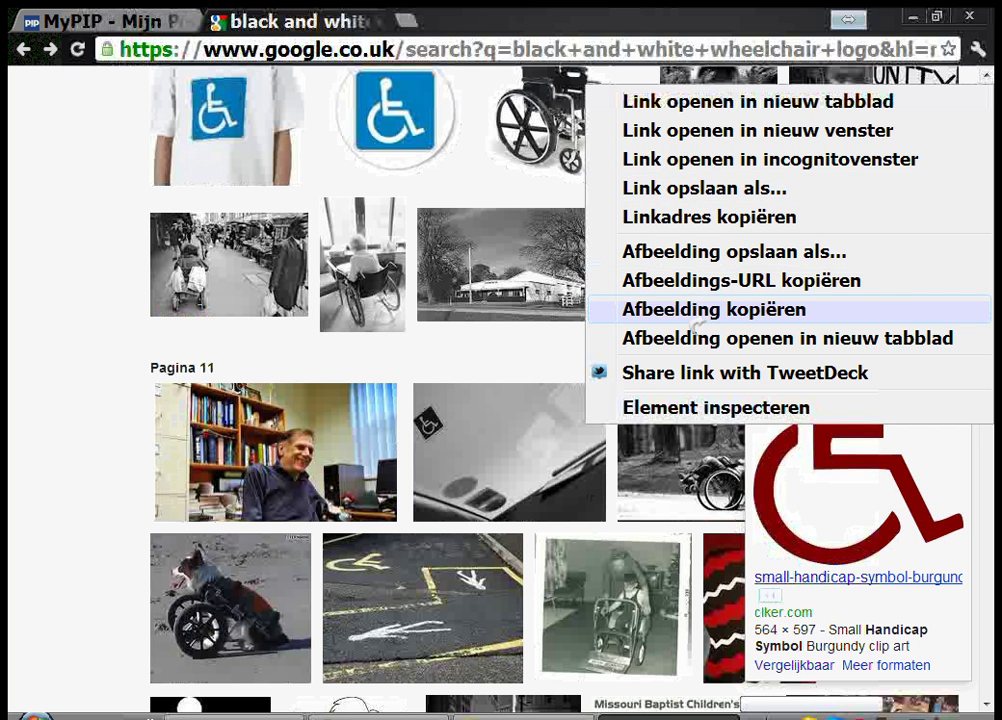
{"action": "left_click", "coordinate": [697, 310]}
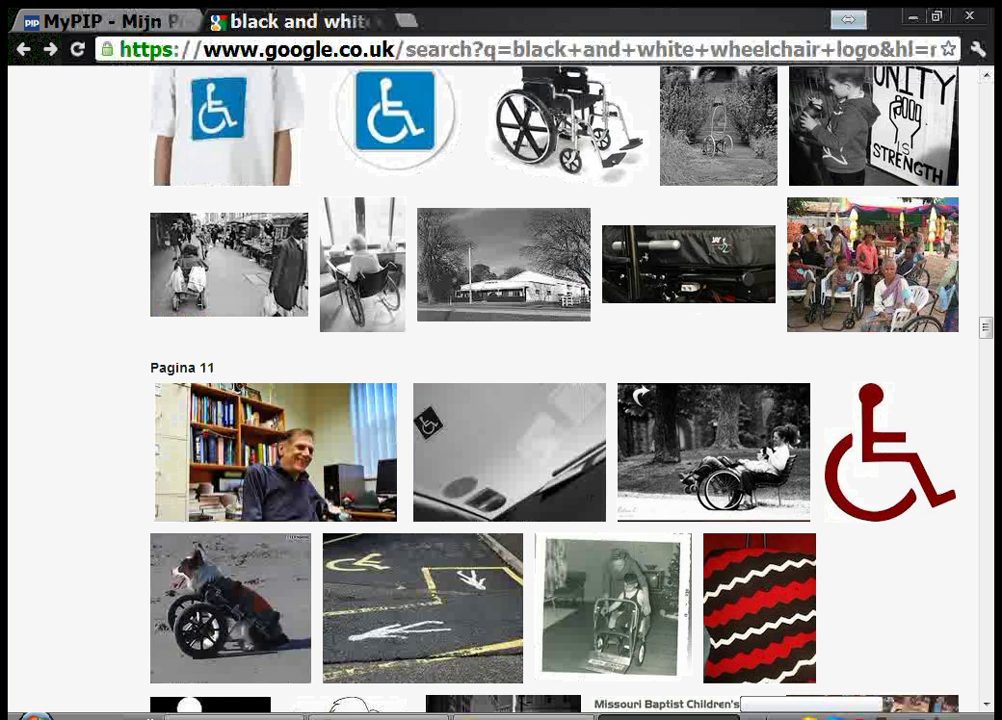
{"action": "scroll", "coordinate": [668, 378], "scroll_direction": "down", "scroll_amount": 1}
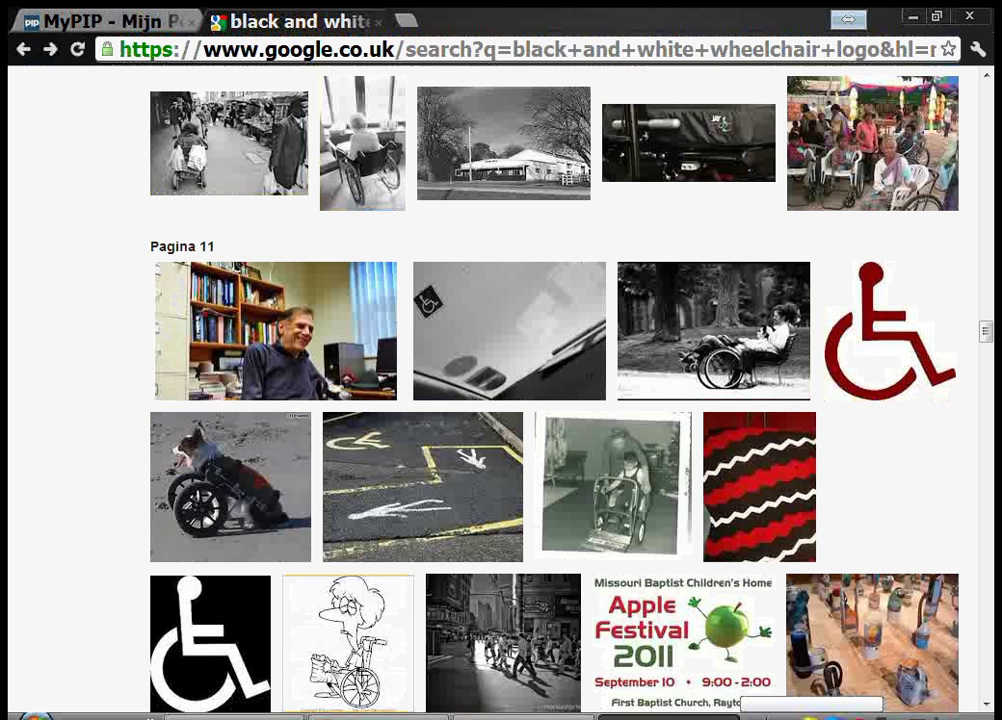
Step: Switch to Paint Shop Pro and paste the copied burgundy wheelchair symbol as a new image
{"action": "left_click", "coordinate": [378, 715]}
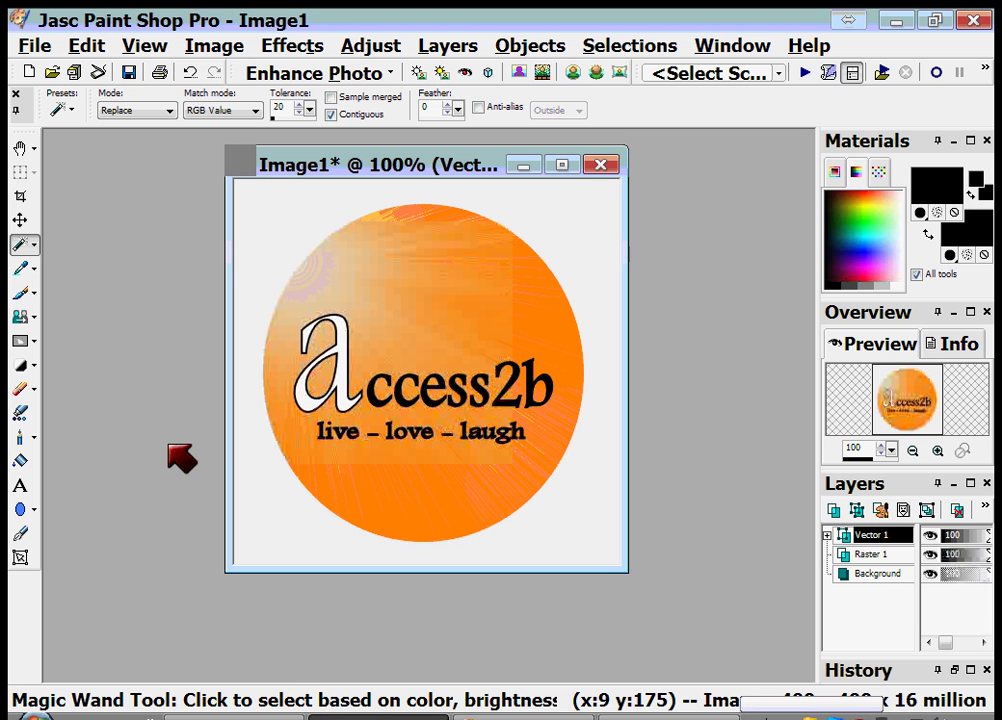
{"action": "right_click", "coordinate": [101, 288]}
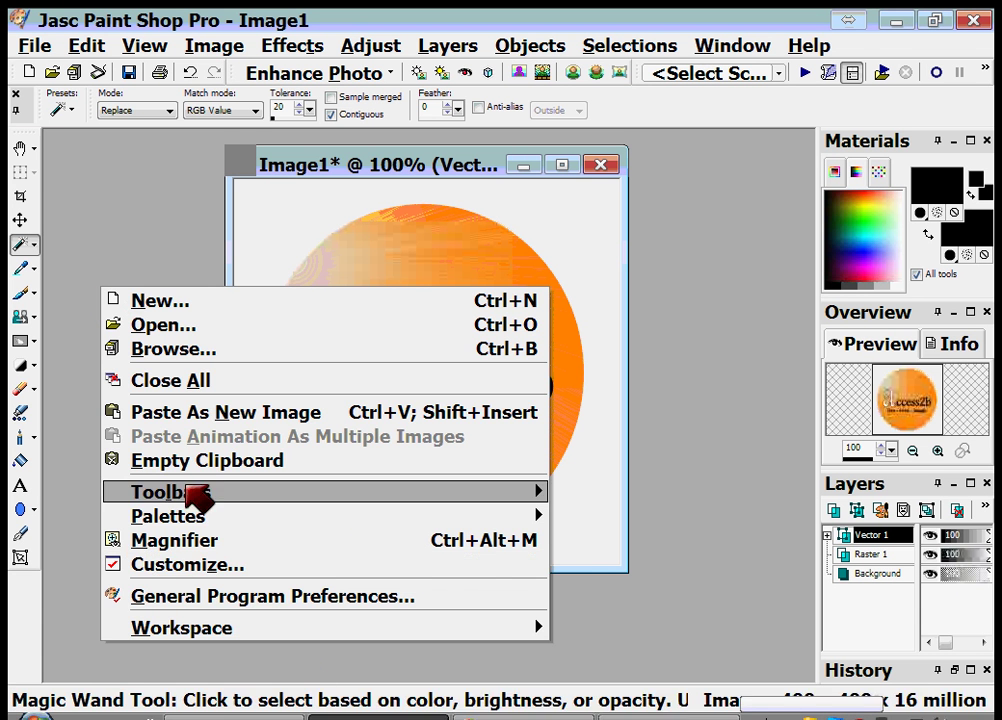
{"action": "left_click", "coordinate": [224, 413]}
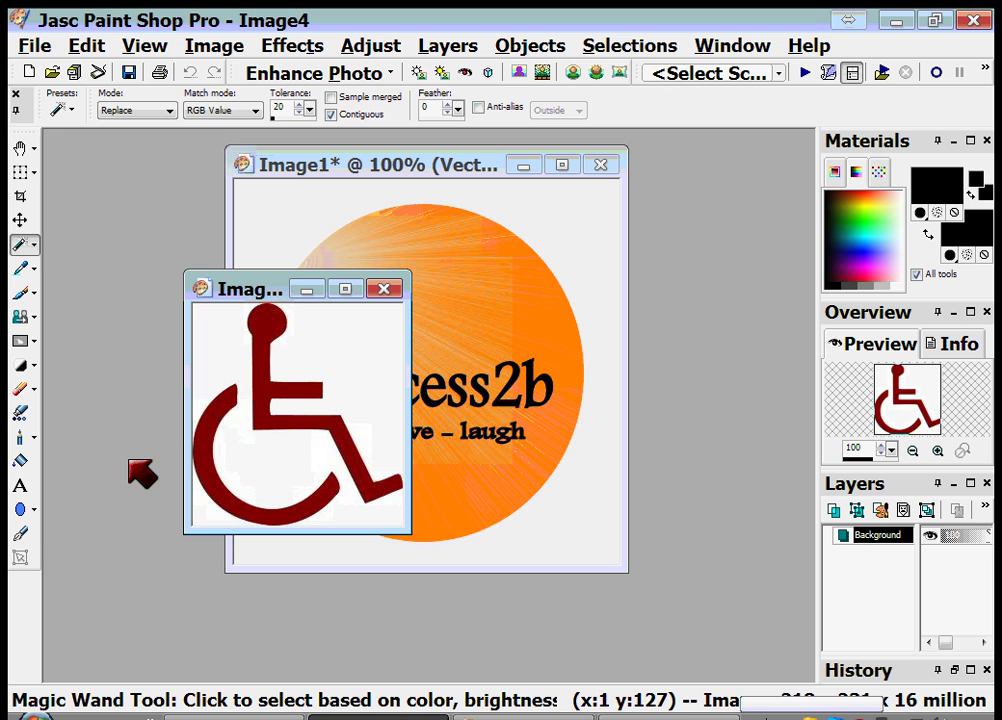
Step: Flood-fill the symbol's burgundy figure and wheel with black
{"action": "left_click", "coordinate": [22, 462]}
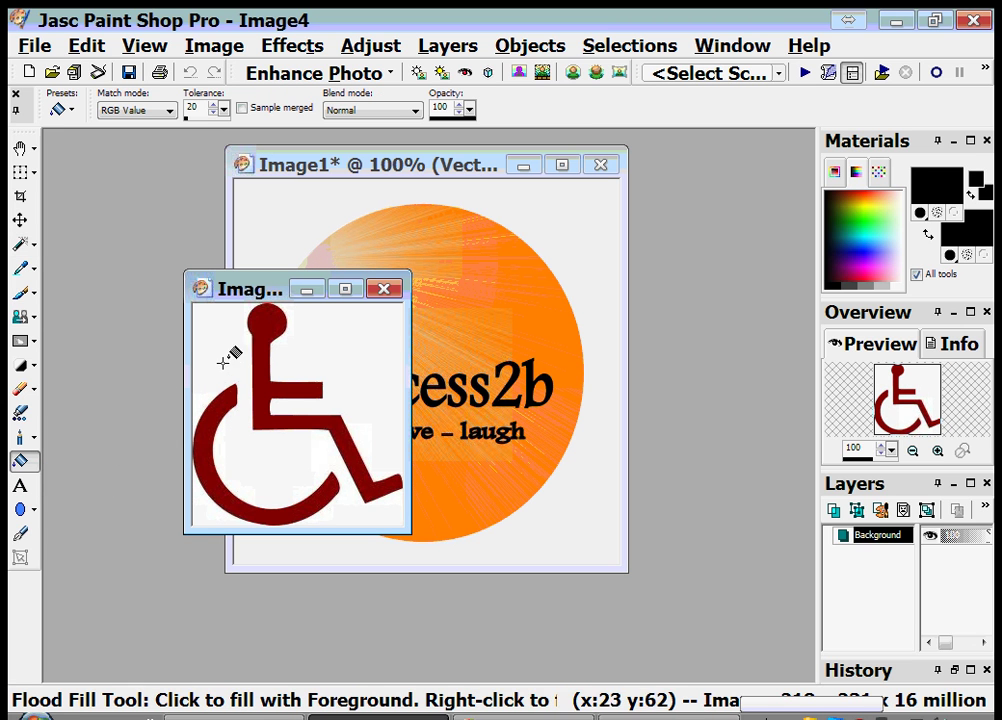
{"action": "left_click", "coordinate": [266, 322]}
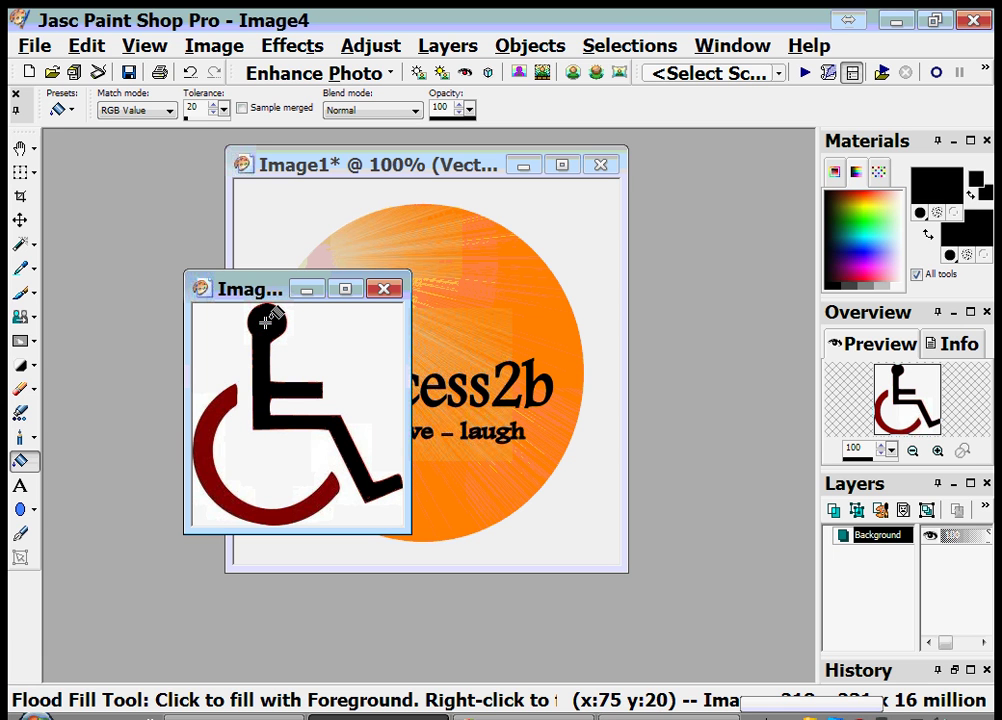
{"action": "left_click", "coordinate": [317, 504]}
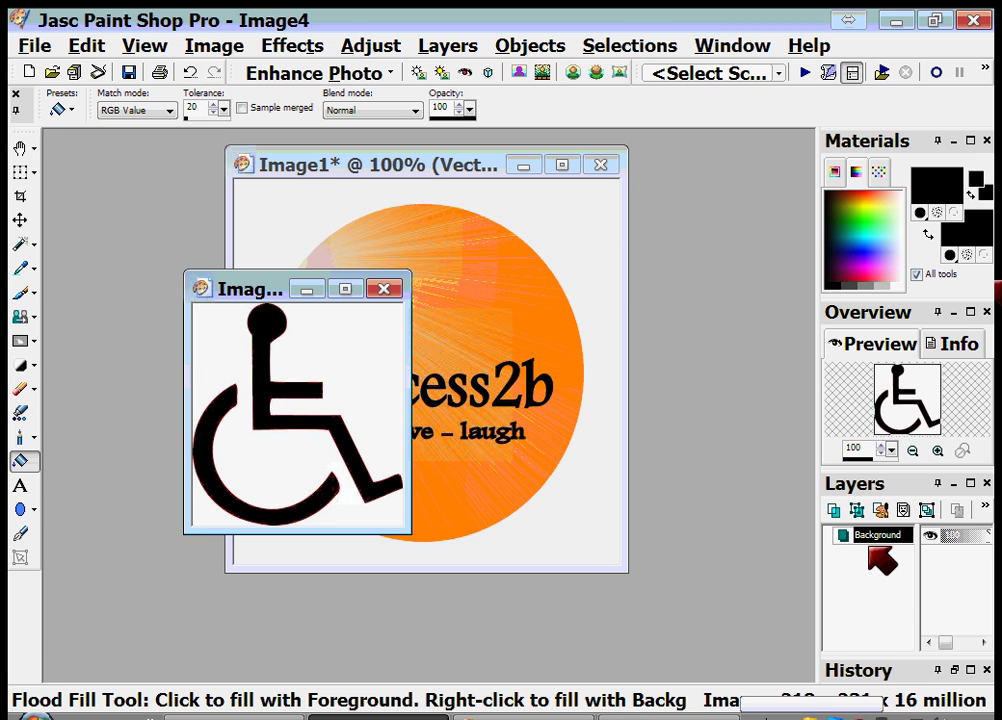
Step: Promote the symbol image's background layer to a raster layer
{"action": "mouse_move", "coordinate": [877, 540]}
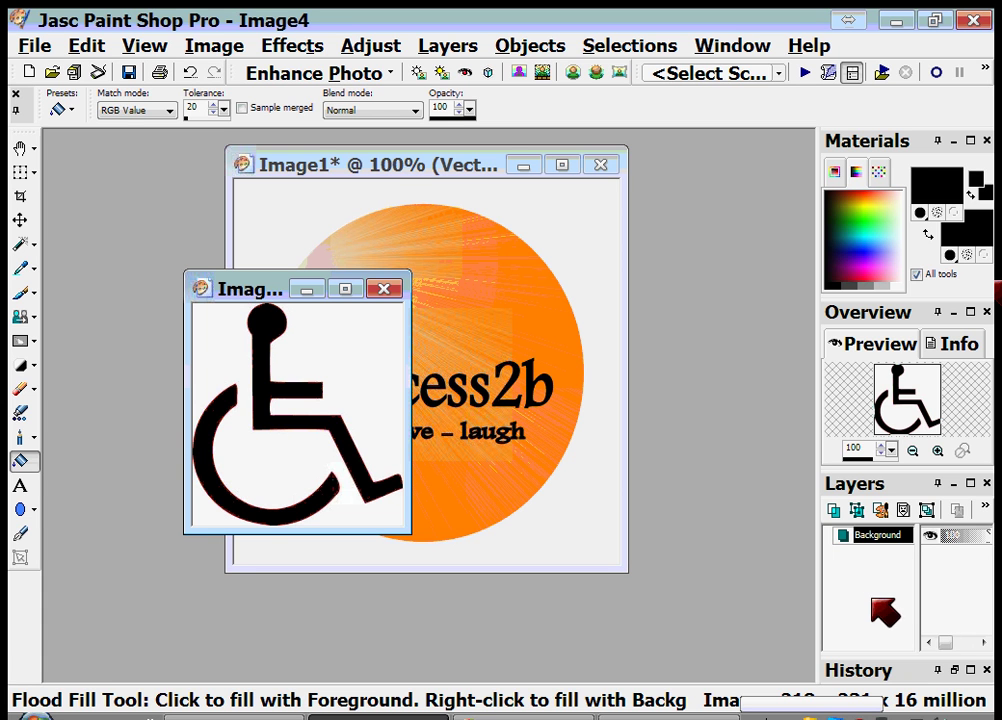
{"action": "right_click", "coordinate": [876, 540]}
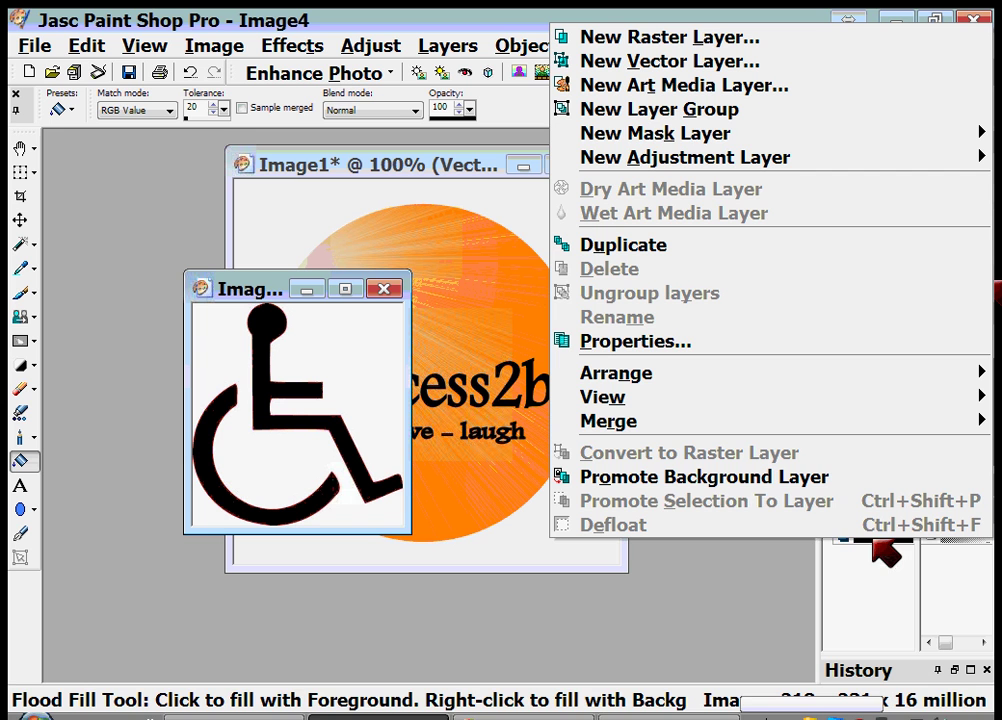
{"action": "left_click", "coordinate": [748, 490]}
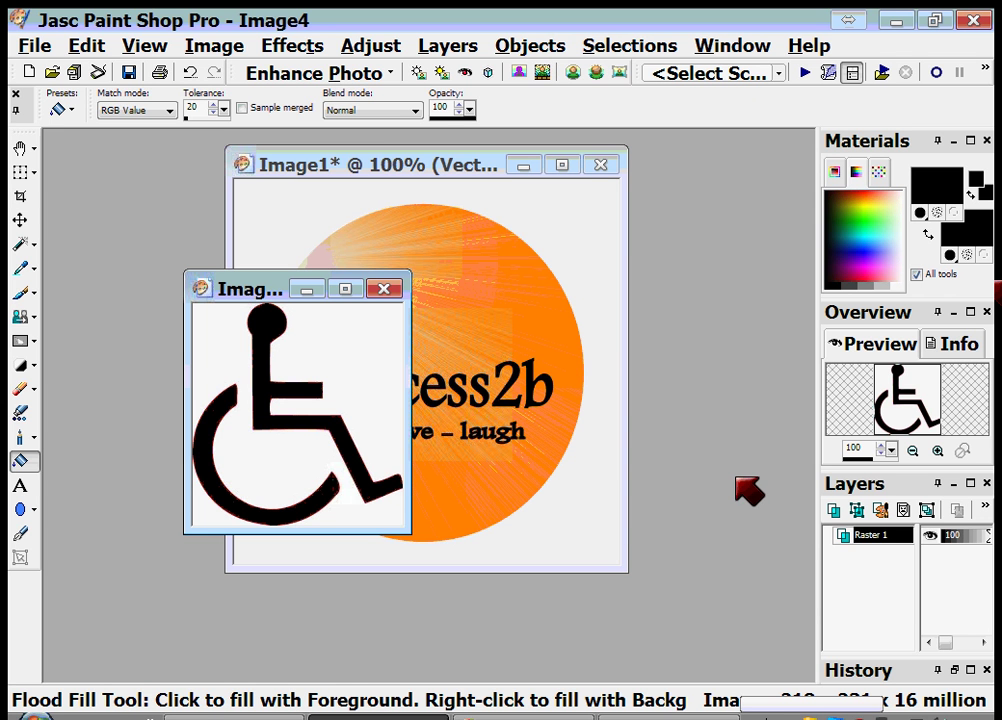
Step: Select the white areas around and inside the wheelchair symbol with the Magic Wand and delete them, and clear the selection
{"action": "mouse_move", "coordinate": [872, 538]}
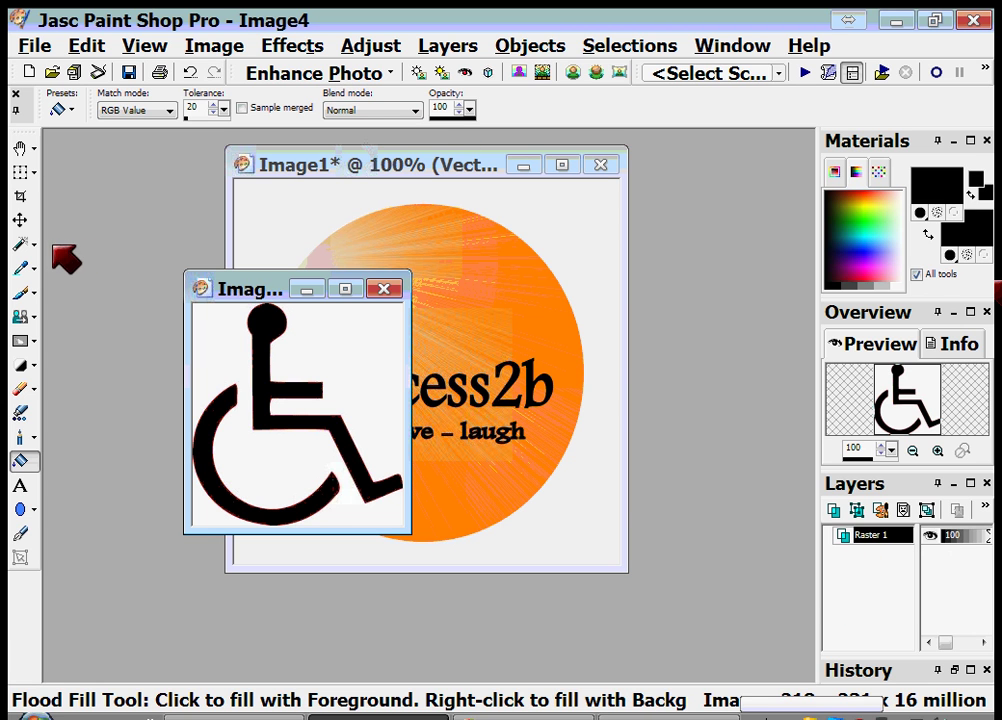
{"action": "left_click", "coordinate": [19, 244]}
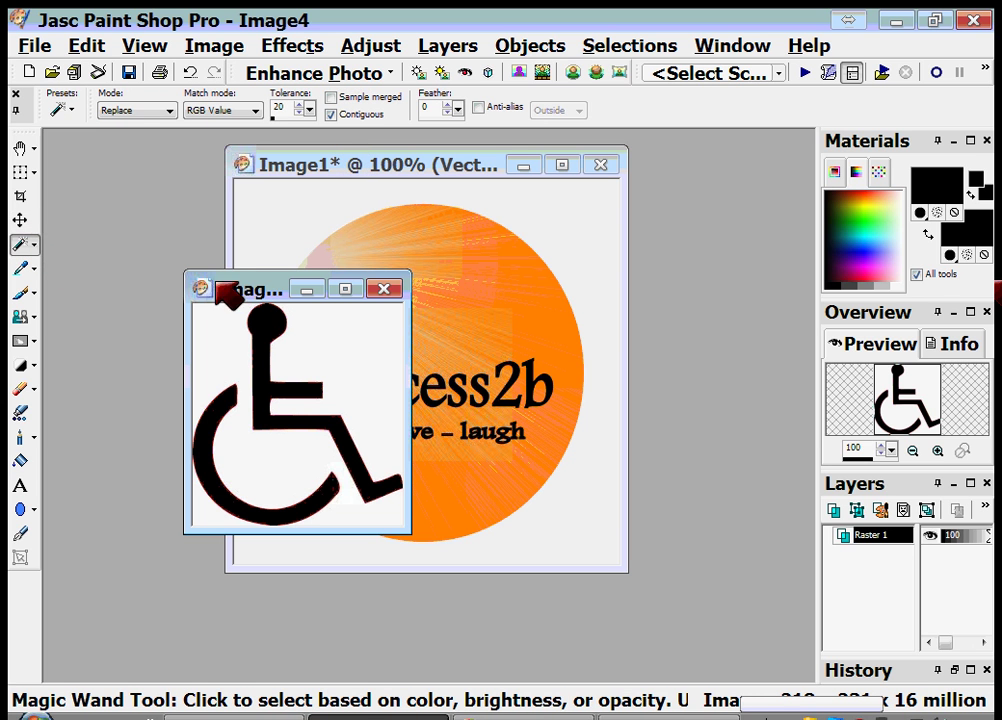
{"action": "left_click", "coordinate": [339, 327]}
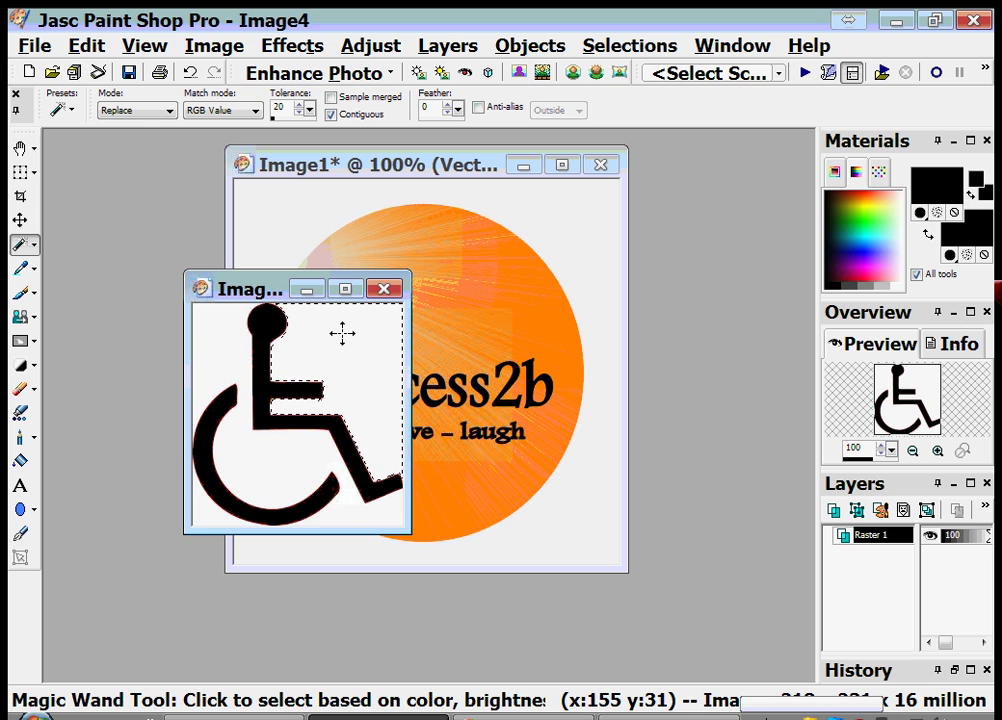
{"action": "key", "text": "Delete"}
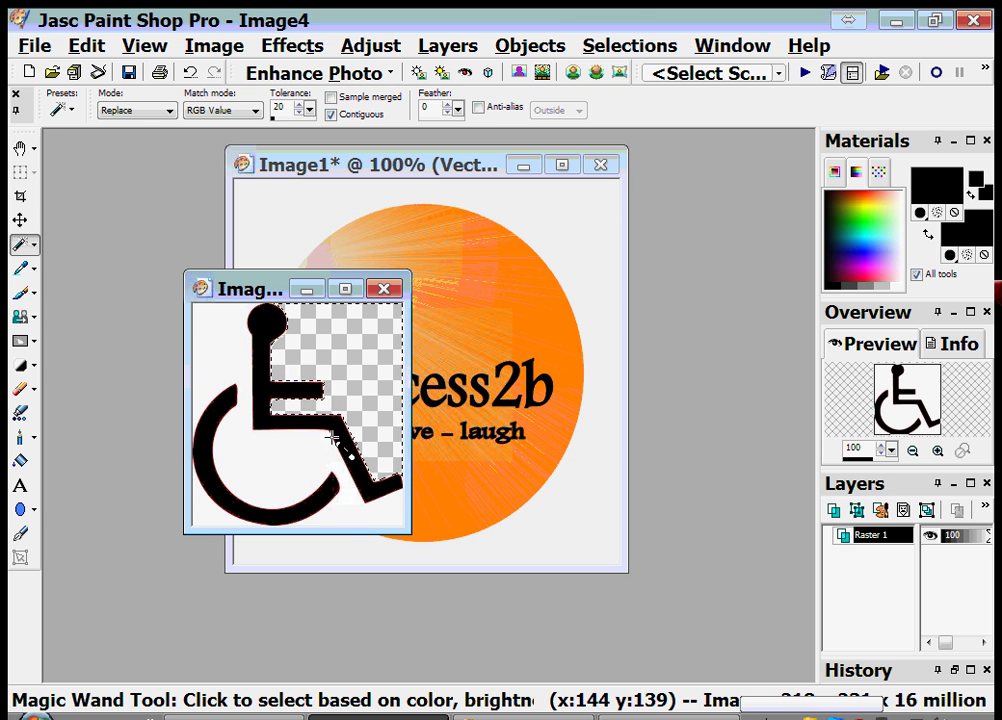
{"action": "left_click", "coordinate": [366, 416]}
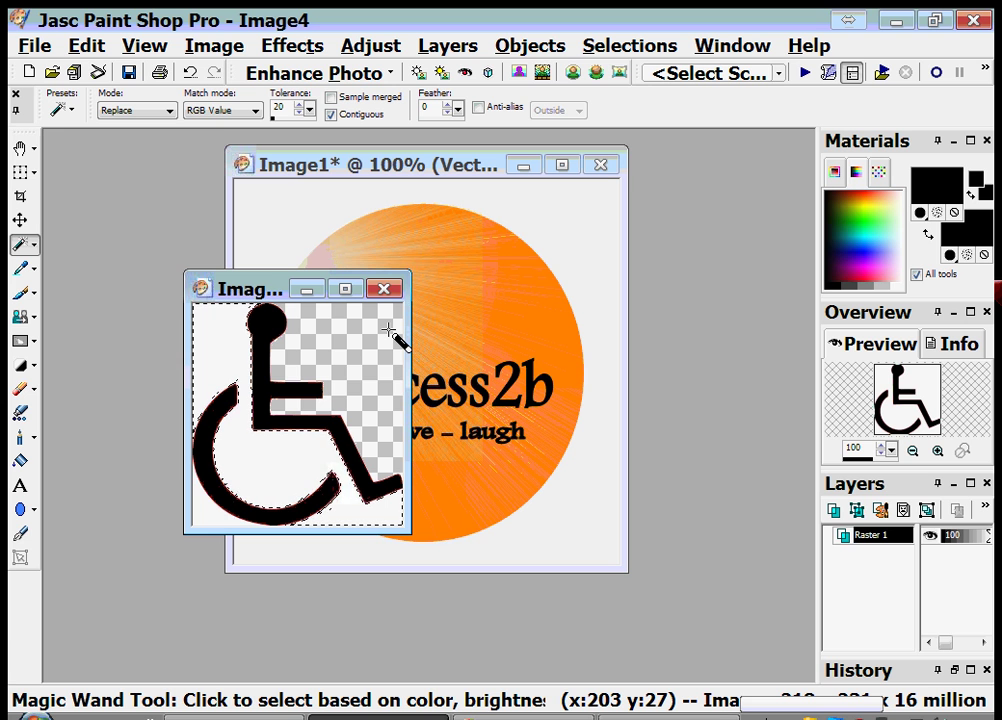
{"action": "key", "text": "Delete"}
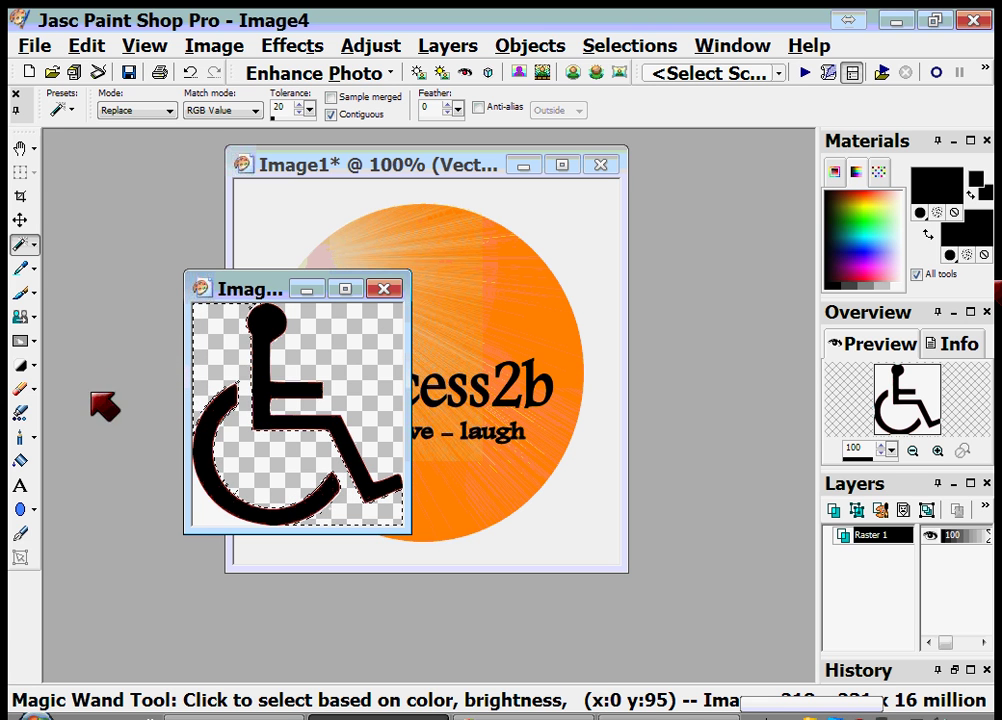
{"action": "left_click", "coordinate": [201, 519]}
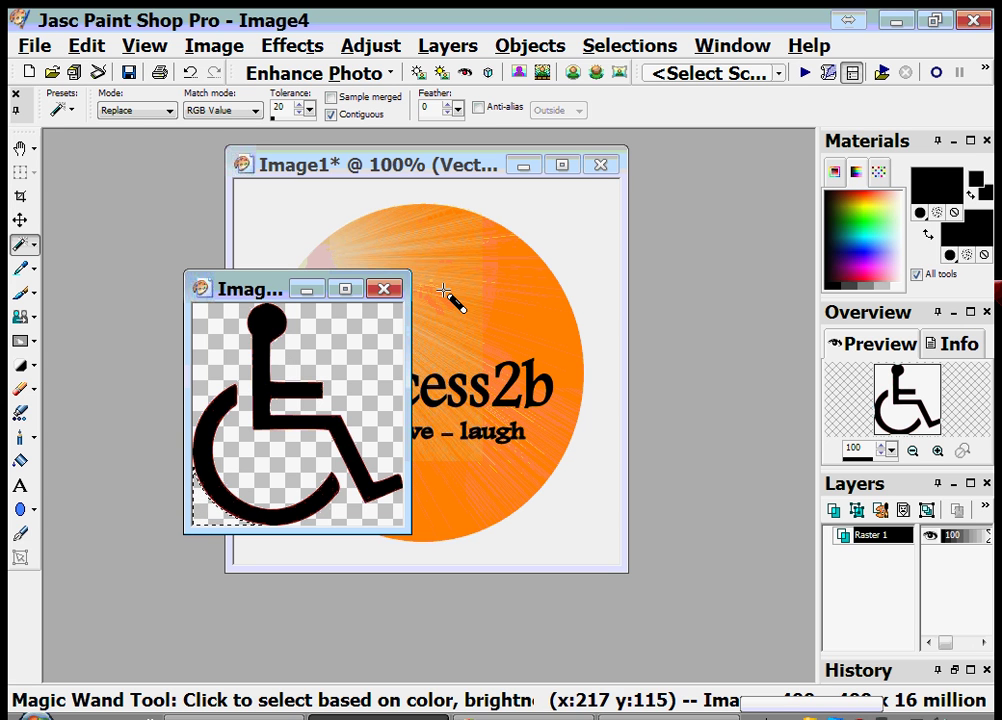
{"action": "left_click", "coordinate": [598, 55]}
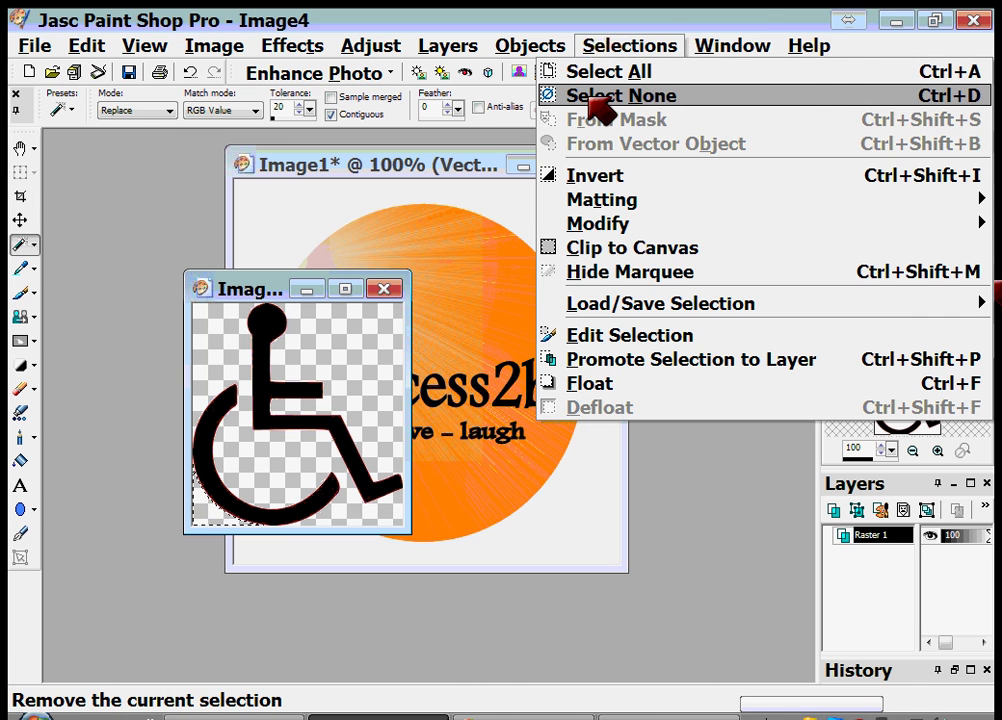
{"action": "left_click", "coordinate": [592, 100]}
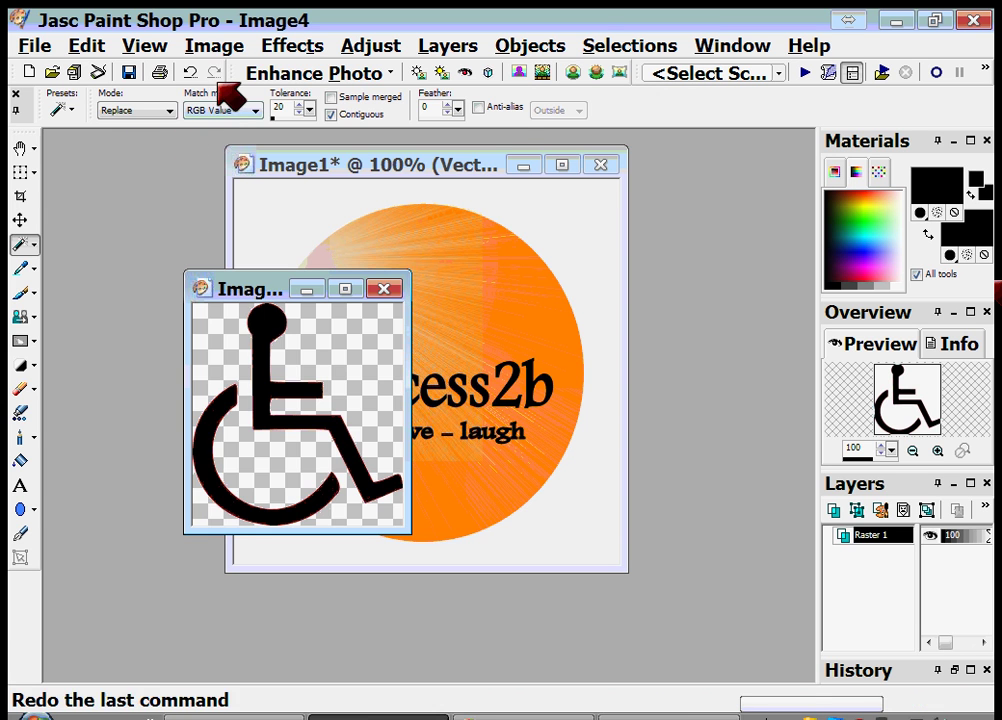
Step: Resize the wheelchair symbol image to 100 × 106 pixels with the aspect ratio locked and all layers resized
{"action": "left_click", "coordinate": [214, 46]}
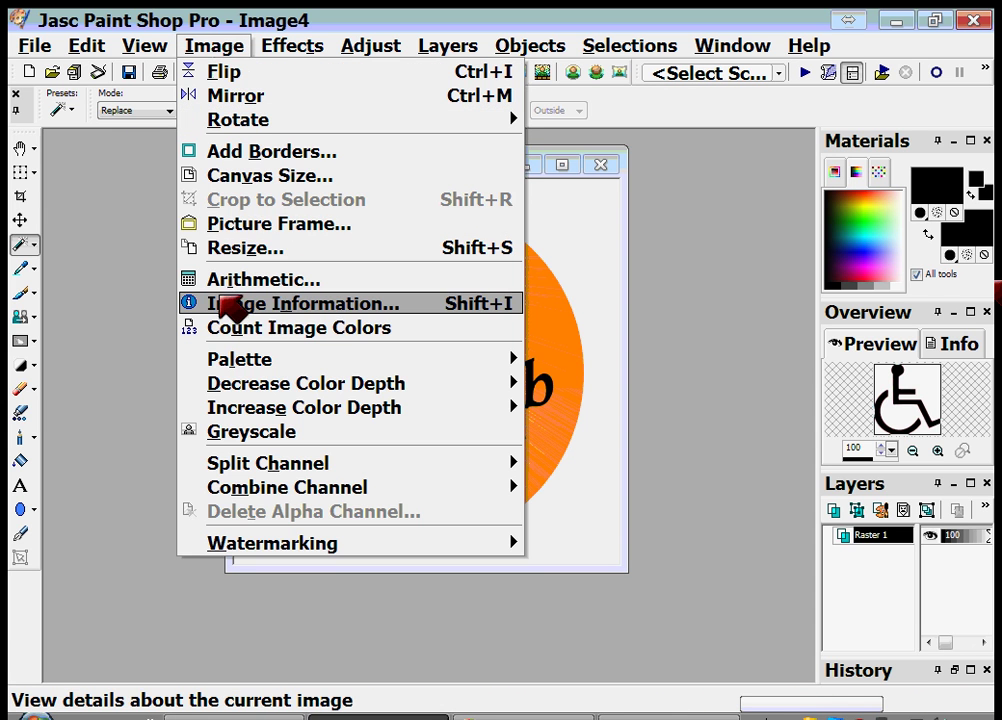
{"action": "left_click", "coordinate": [245, 247]}
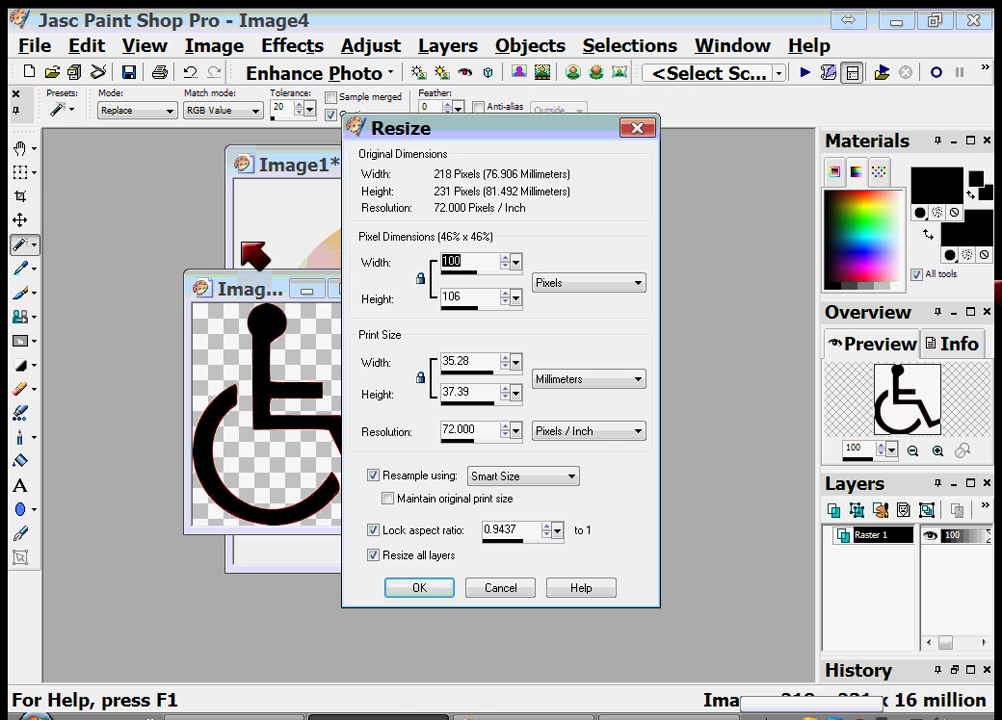
{"action": "key", "text": "Return"}
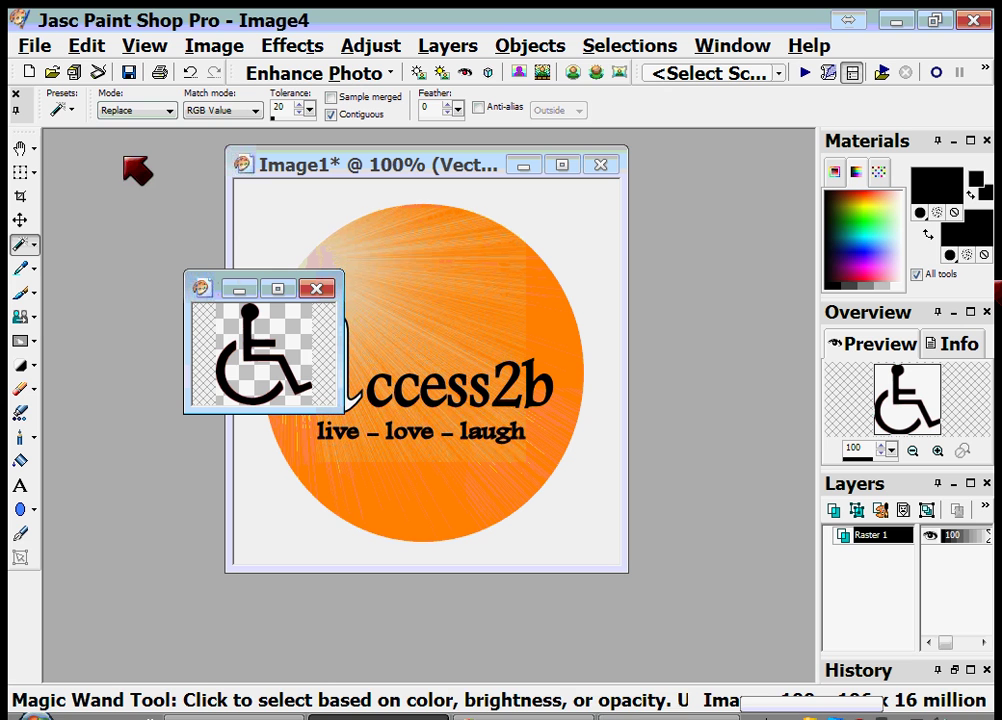
Step: Copy the black wheelchair symbol and move its image window clear of the logo image
{"action": "left_click", "coordinate": [20, 149]}
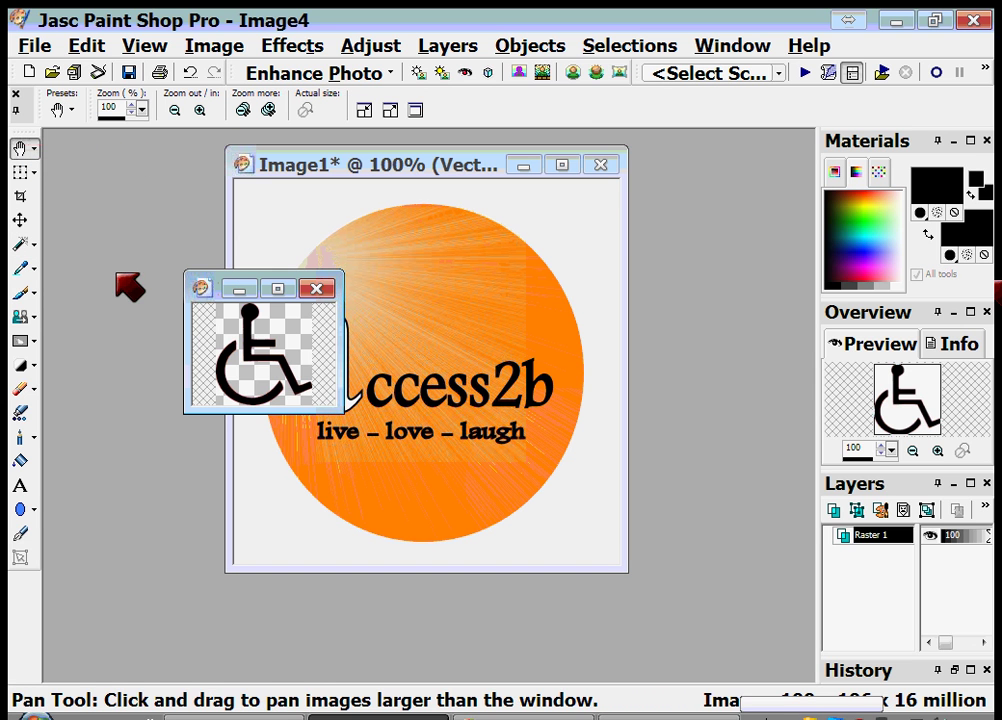
{"action": "right_click", "coordinate": [248, 349]}
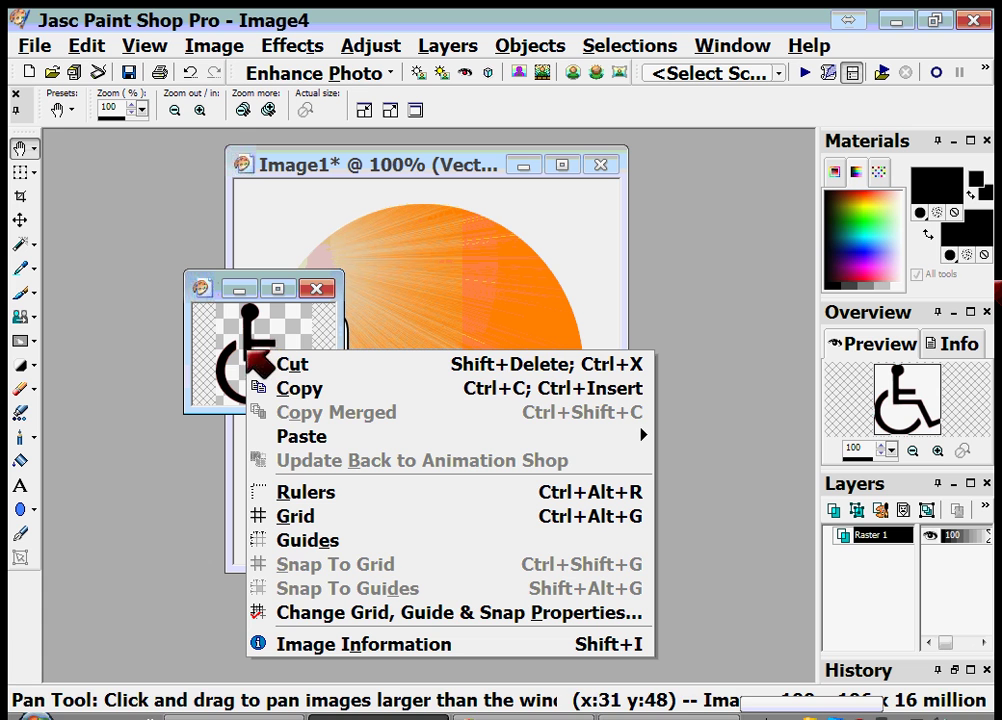
{"action": "left_click", "coordinate": [302, 390]}
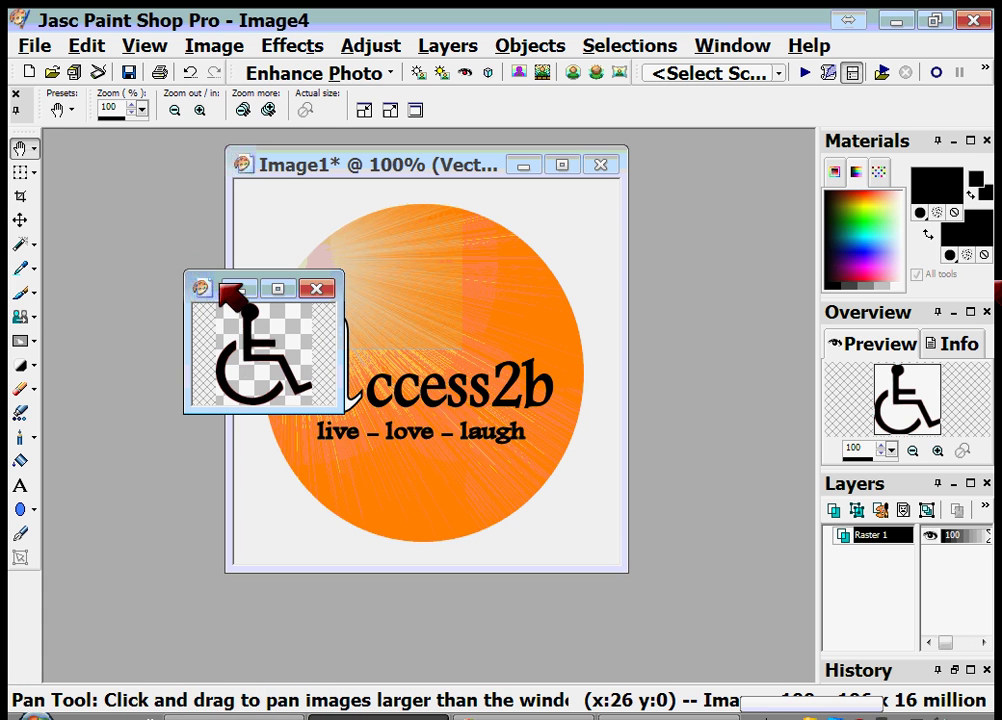
{"action": "left_click_drag", "start_coordinate": [207, 291], "coordinate": [75, 177]}
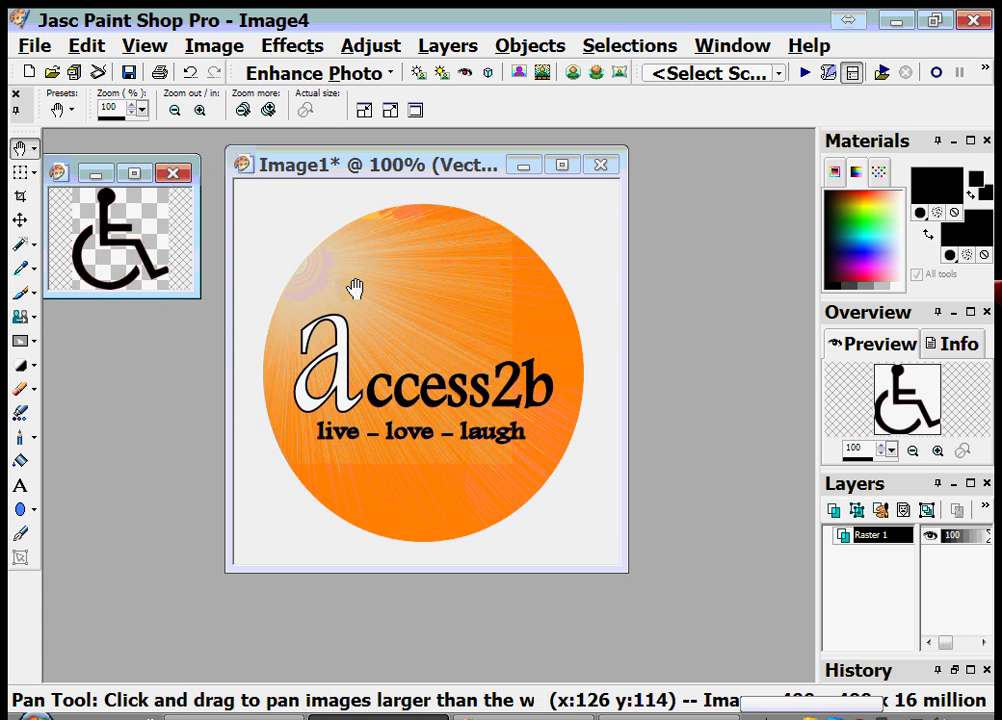
Step: Paste the wheelchair symbol into the logo image as a new layer and move it just above the "ccess2b" lettering
{"action": "left_click", "coordinate": [417, 276]}
{"action": "right_click", "coordinate": [417, 276]}
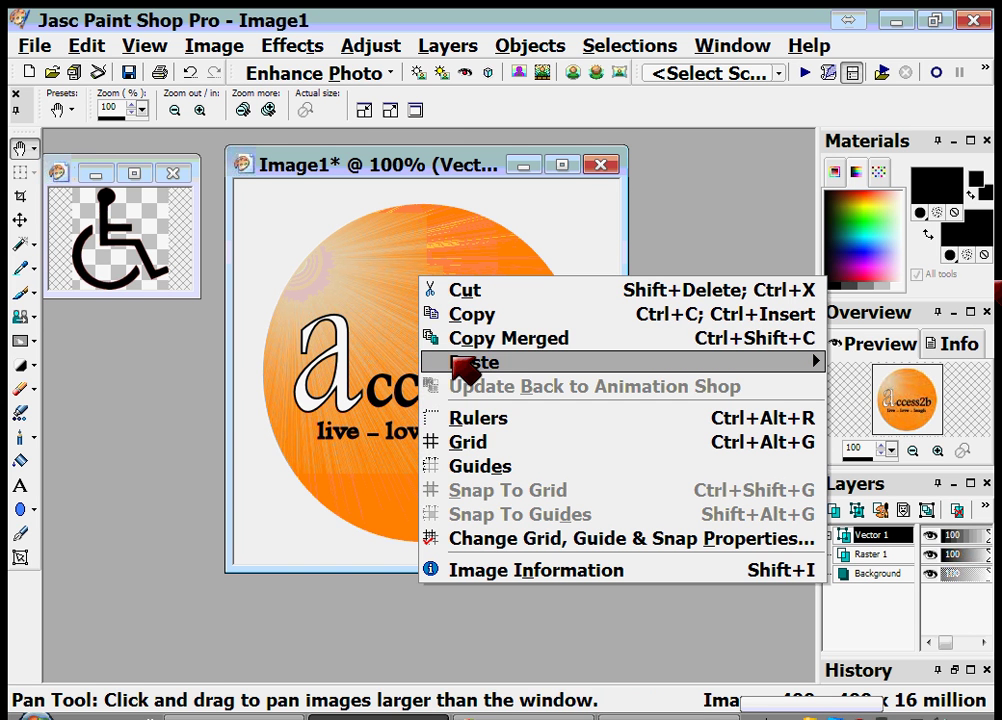
{"action": "mouse_move", "coordinate": [465, 370]}
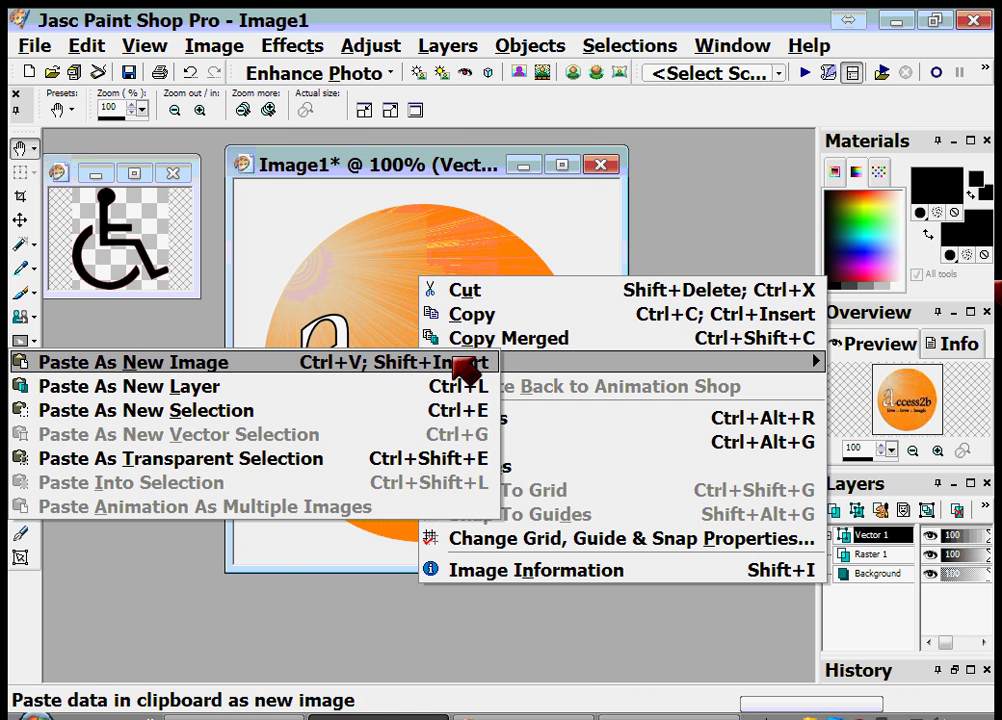
{"action": "left_click", "coordinate": [310, 392]}
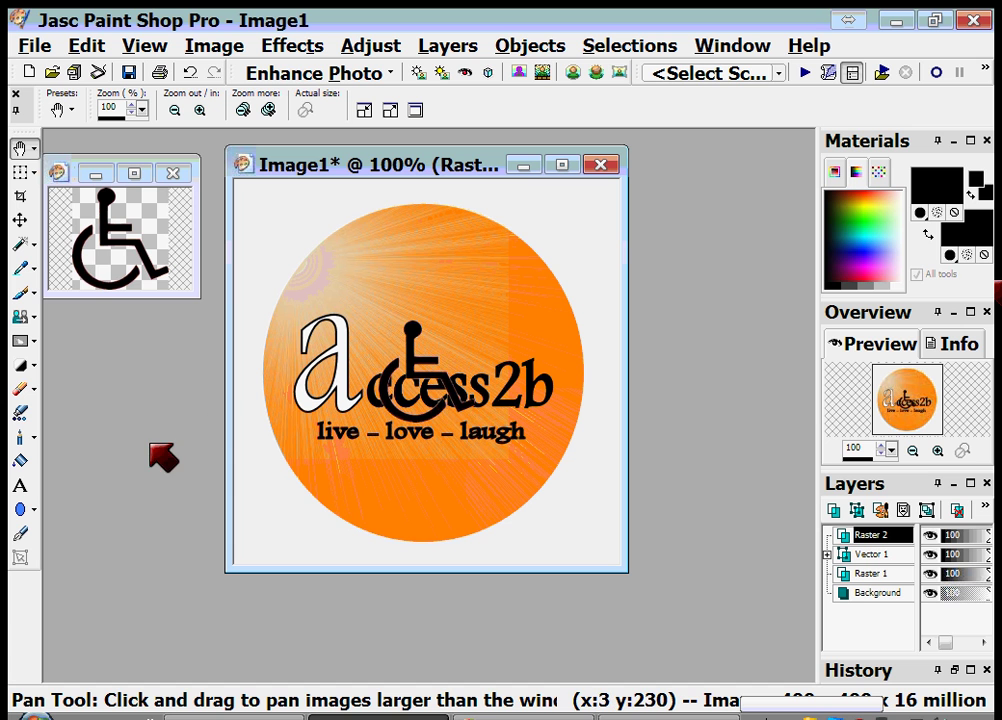
{"action": "left_click", "coordinate": [22, 222]}
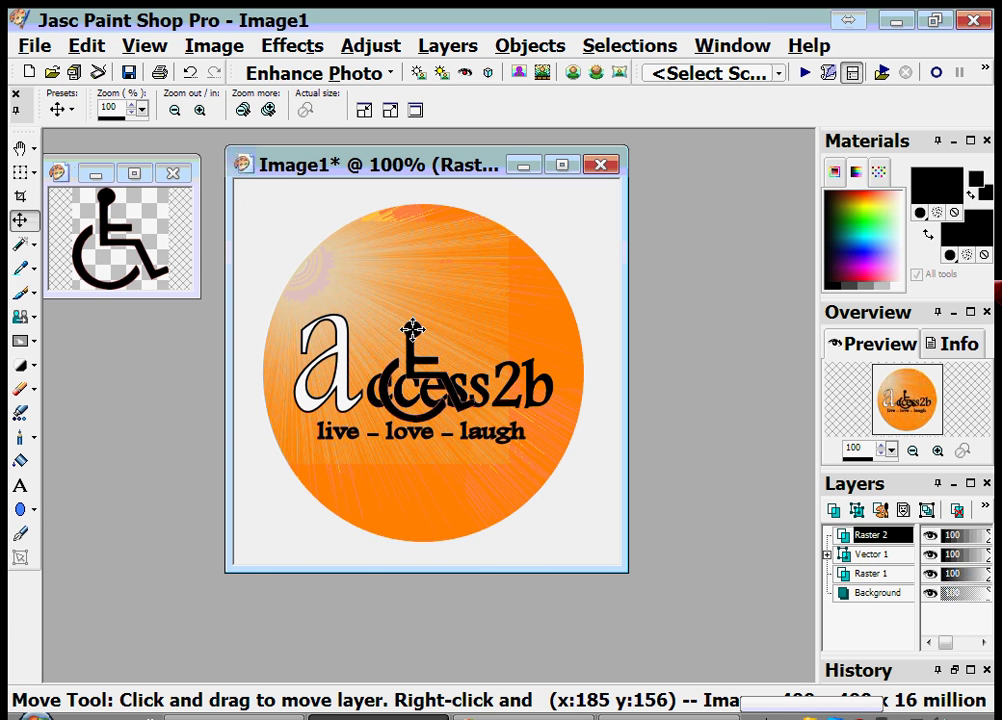
{"action": "left_click_drag", "start_coordinate": [412, 329], "coordinate": [416, 262]}
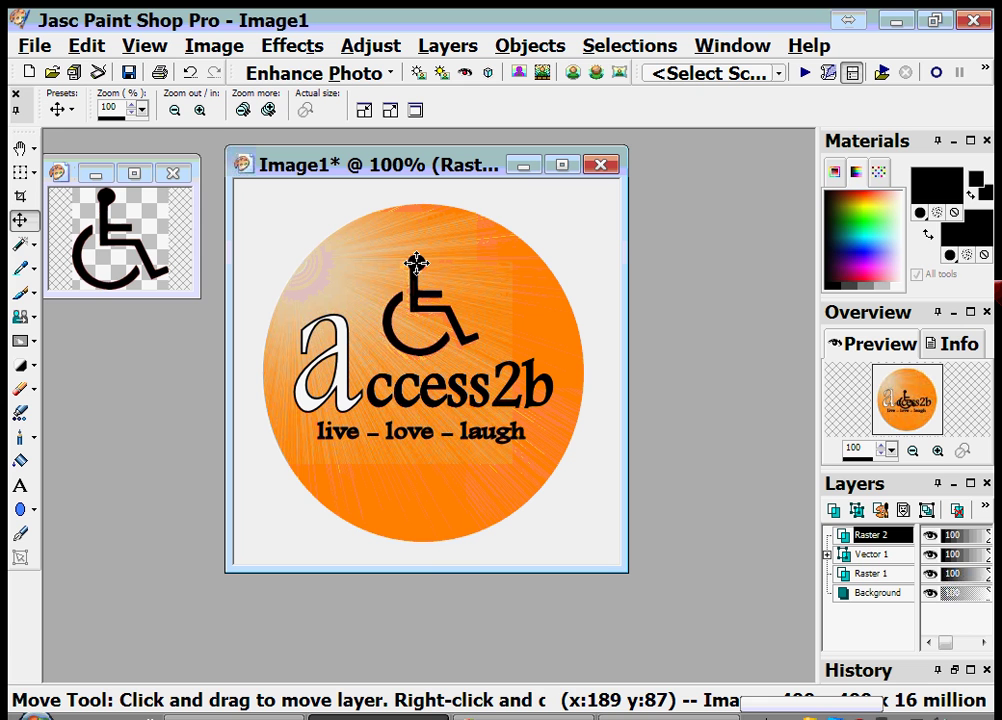